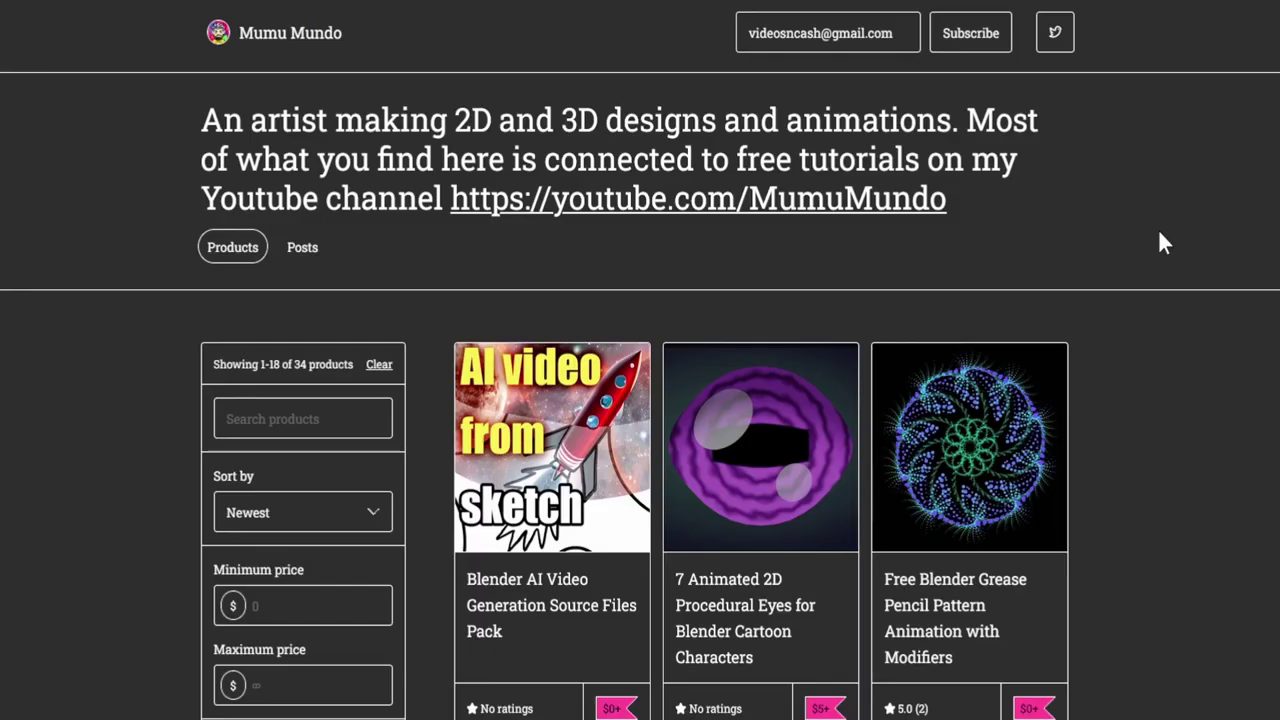
Scroll down through the creator's Gumroad store listings of Blender tutorial files
{"action": "scroll", "coordinate": [1158, 229], "scroll_direction": "down", "scroll_amount": 3}
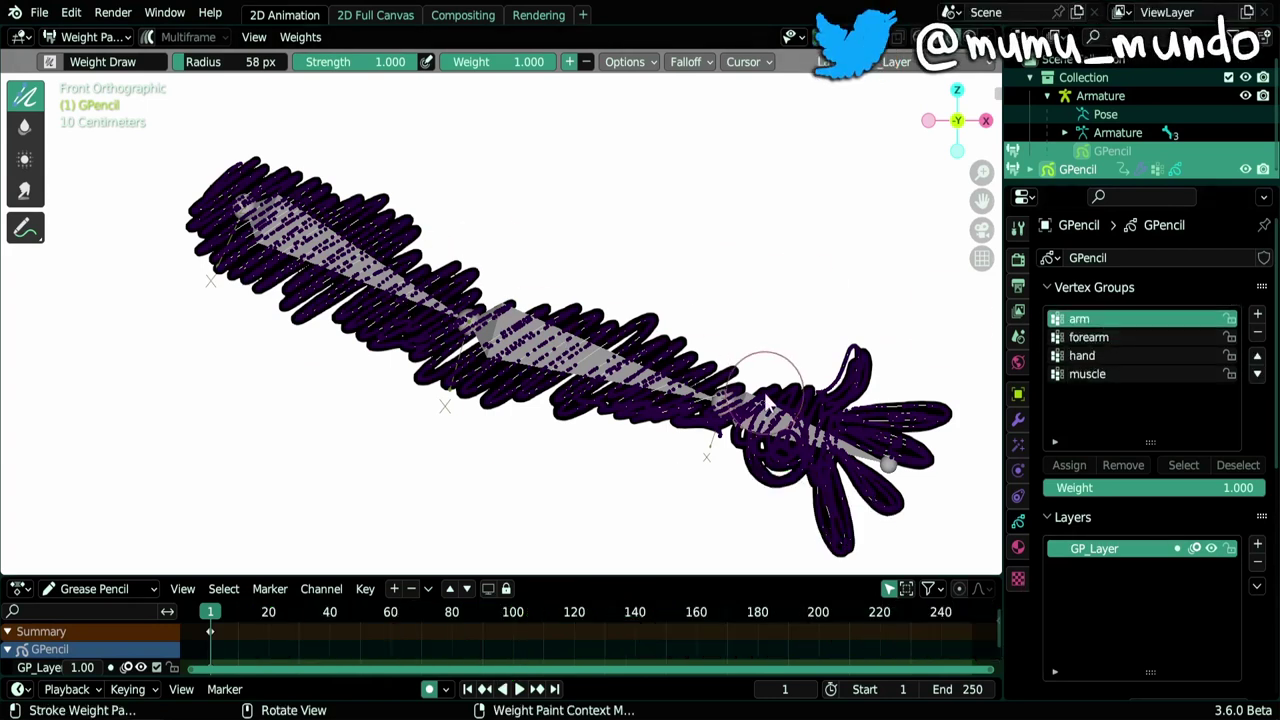
Paint full weight onto the upper arm strokes in the muscle vertex group
{"action": "left_click", "coordinate": [1090, 376]}
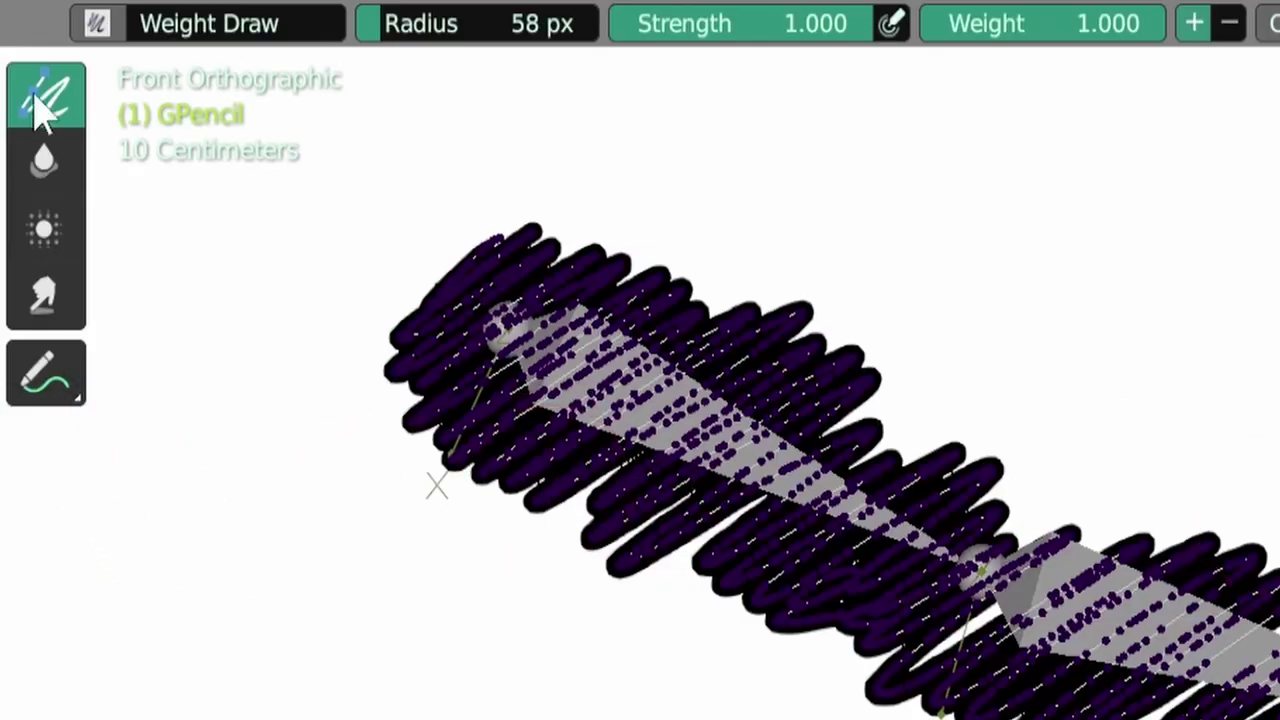
{"action": "mouse_move", "coordinate": [690, 290]}
{"action": "left_mouse_down"}
{"action": "mouse_move", "coordinate": [771, 366]}
{"action": "mouse_move", "coordinate": [808, 300]}
{"action": "mouse_move", "coordinate": [834, 377]}
{"action": "mouse_move", "coordinate": [706, 290]}
{"action": "left_mouse_up"}
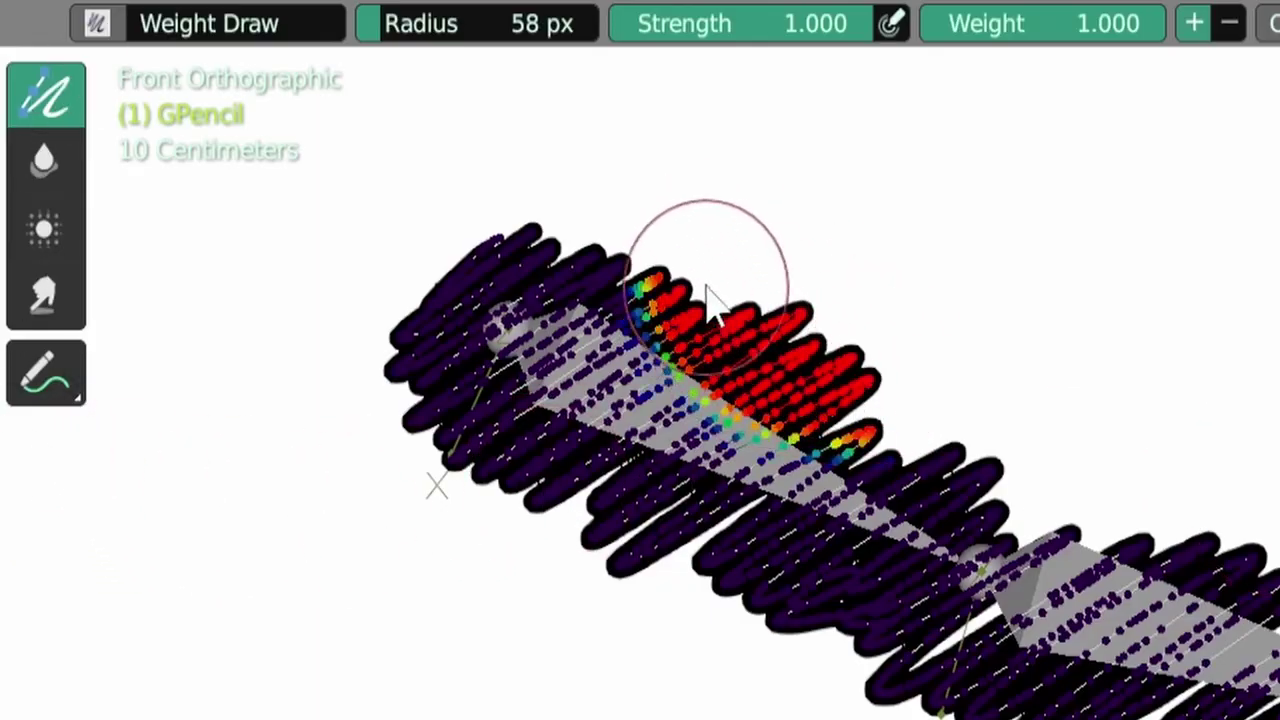
{"action": "mouse_move", "coordinate": [794, 281]}
{"action": "left_mouse_down"}
{"action": "mouse_move", "coordinate": [697, 292]}
{"action": "mouse_move", "coordinate": [680, 304]}
{"action": "mouse_move", "coordinate": [737, 394]}
{"action": "left_mouse_up"}
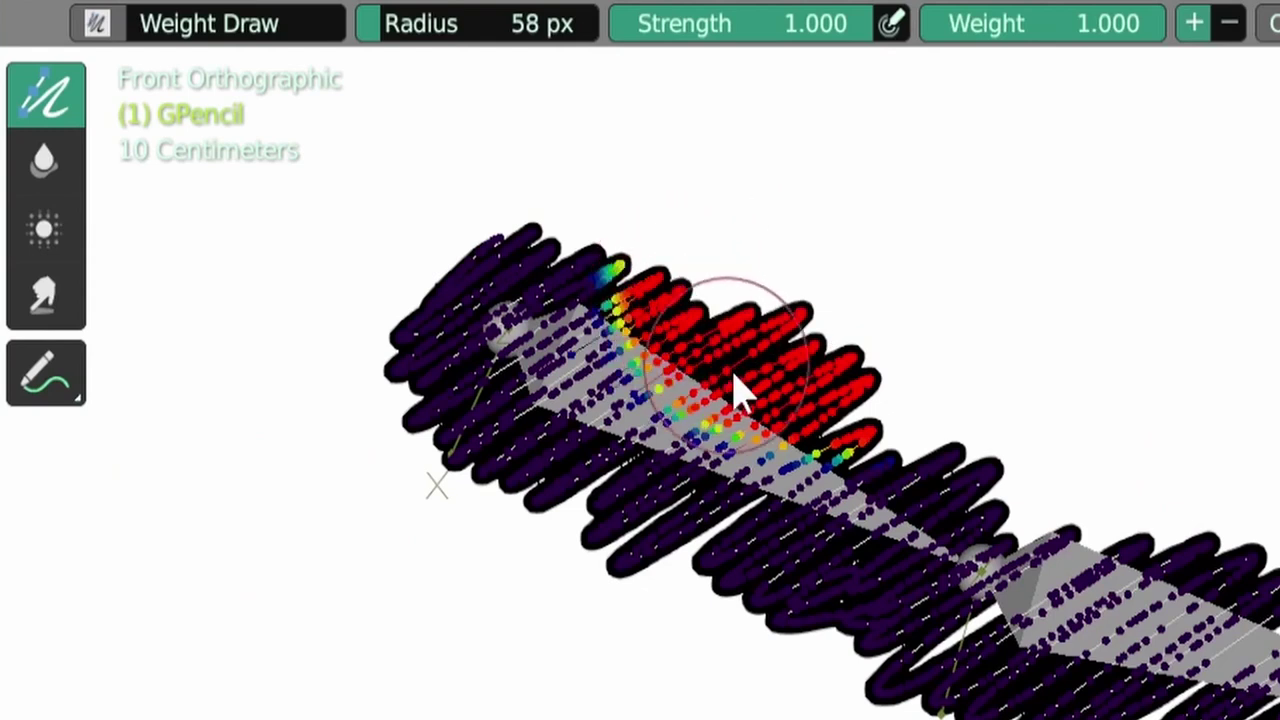
Blur the painted weights, then average them along the strokes with a 51 px brush
{"action": "left_click", "coordinate": [42, 165]}
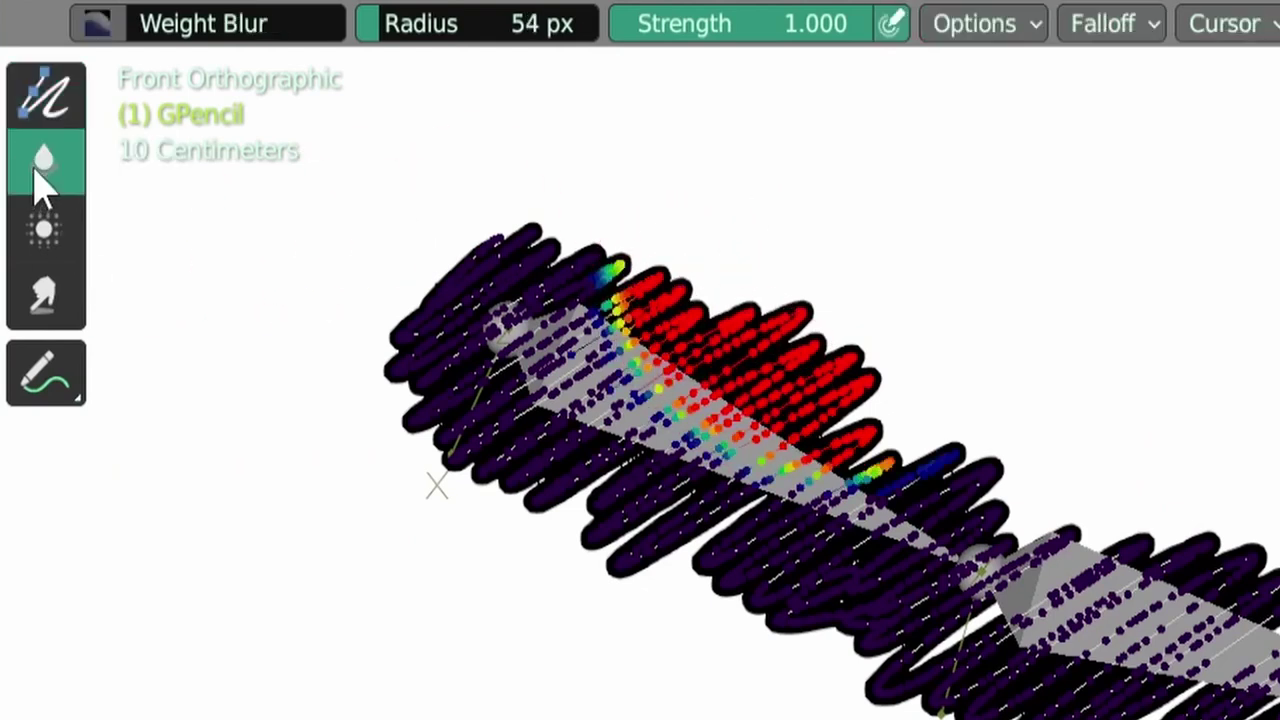
{"action": "mouse_move", "coordinate": [540, 290]}
{"action": "left_mouse_down"}
{"action": "mouse_move", "coordinate": [614, 357]}
{"action": "mouse_move", "coordinate": [670, 445]}
{"action": "mouse_move", "coordinate": [777, 491]}
{"action": "mouse_move", "coordinate": [909, 480]}
{"action": "mouse_move", "coordinate": [655, 395]}
{"action": "left_mouse_up"}
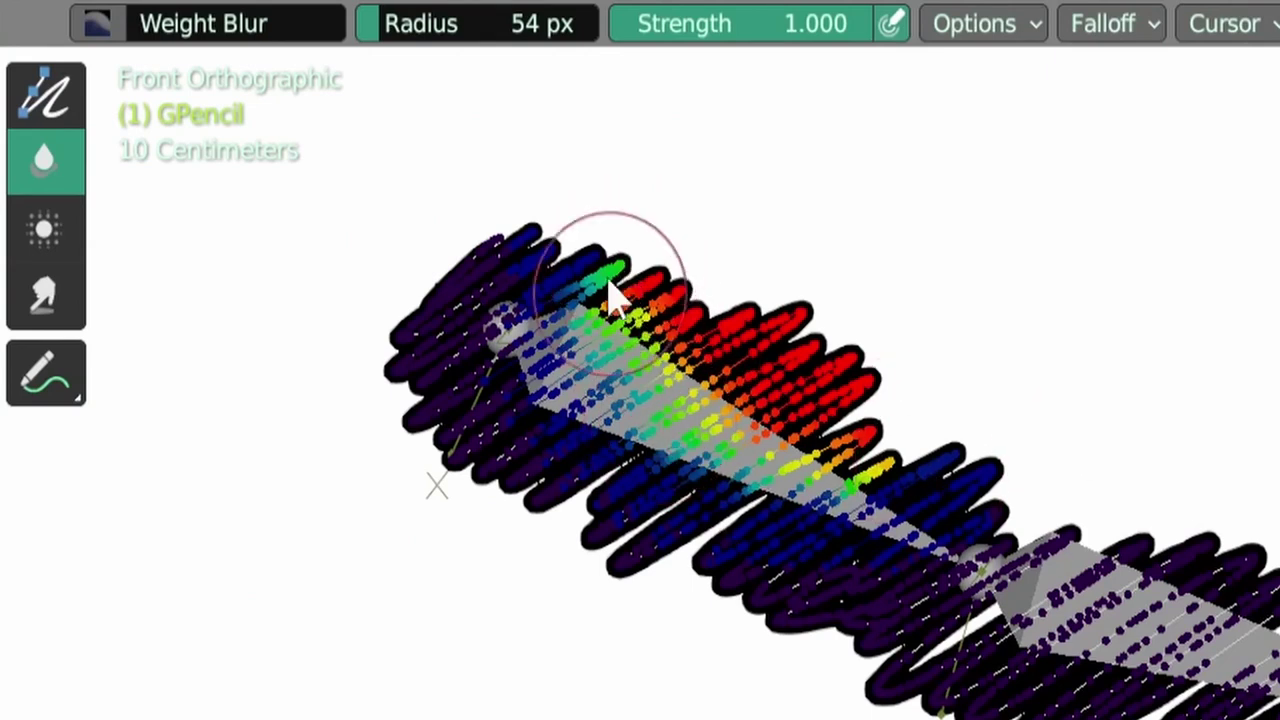
{"action": "left_click", "coordinate": [45, 232]}
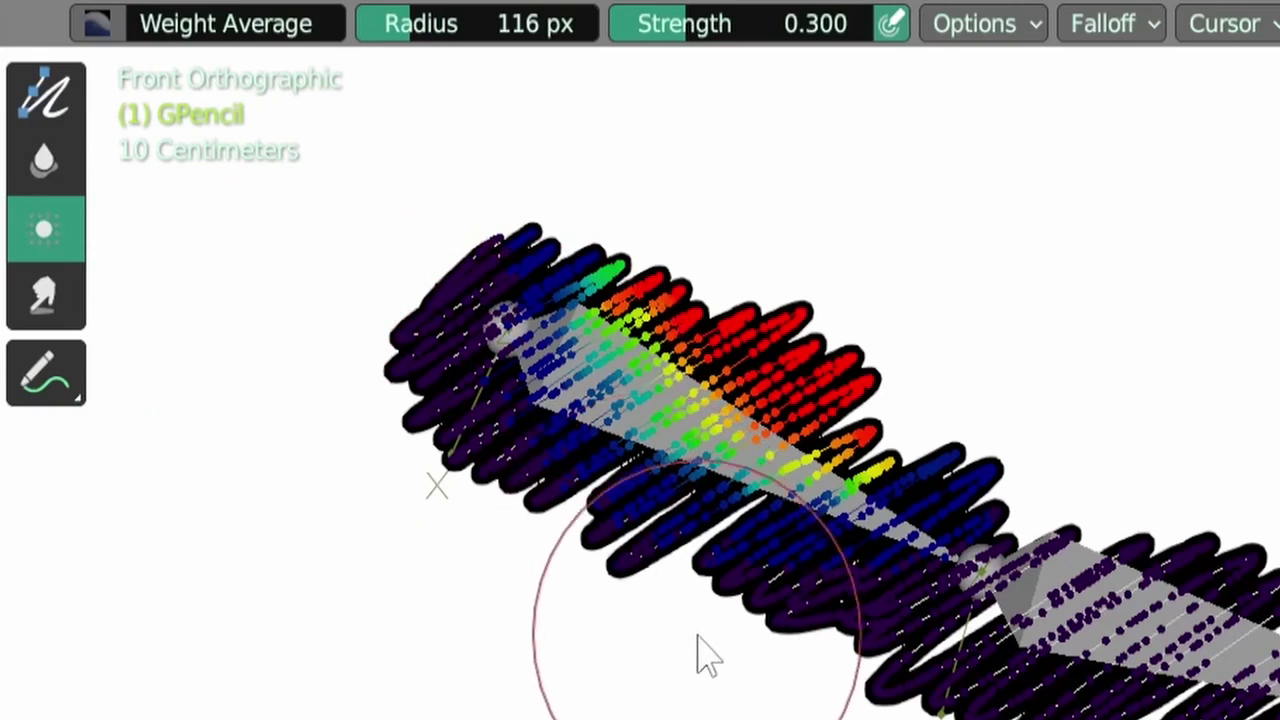
{"action": "key", "text": "f"}
{"action": "left_click", "coordinate": [614, 520]}
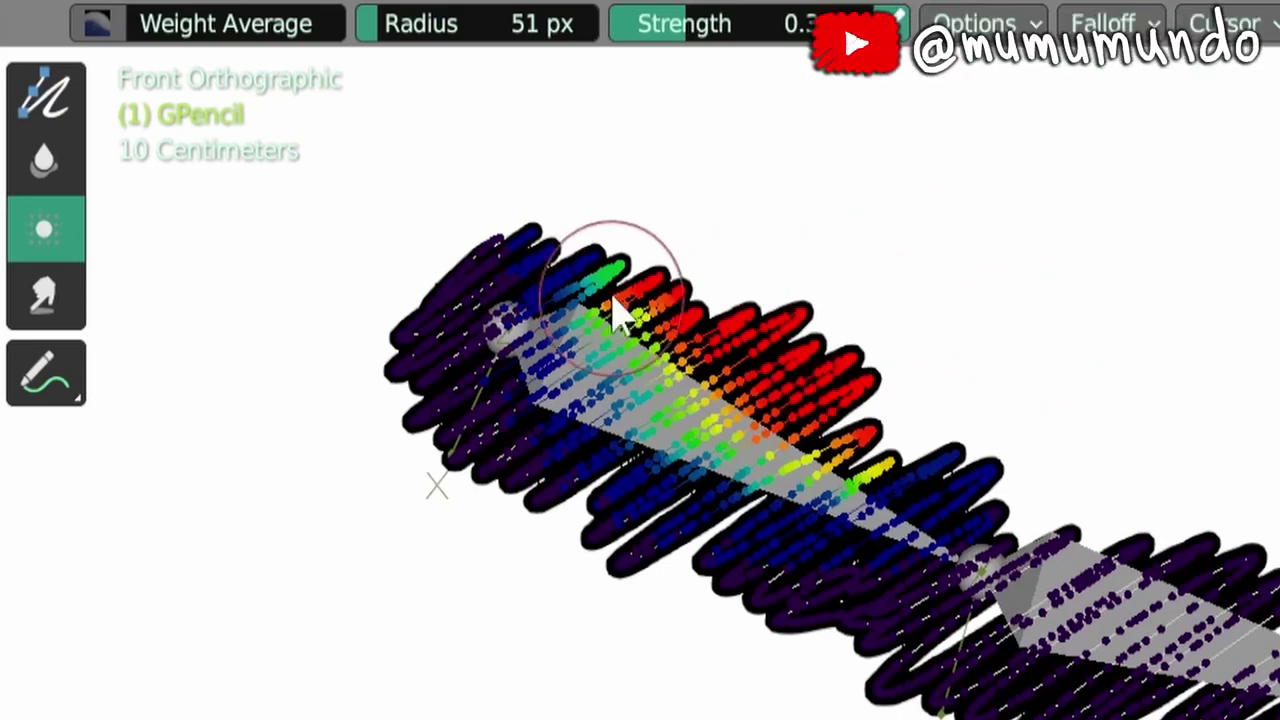
{"action": "mouse_move", "coordinate": [614, 305]}
{"action": "left_mouse_down"}
{"action": "mouse_move", "coordinate": [606, 277]}
{"action": "mouse_move", "coordinate": [622, 332]}
{"action": "mouse_move", "coordinate": [686, 434]}
{"action": "mouse_move", "coordinate": [829, 491]}
{"action": "mouse_move", "coordinate": [934, 477]}
{"action": "left_mouse_up"}
{"action": "mouse_move", "coordinate": [612, 350]}
{"action": "left_mouse_down"}
{"action": "mouse_move", "coordinate": [803, 514]}
{"action": "mouse_move", "coordinate": [893, 508]}
{"action": "left_mouse_up"}
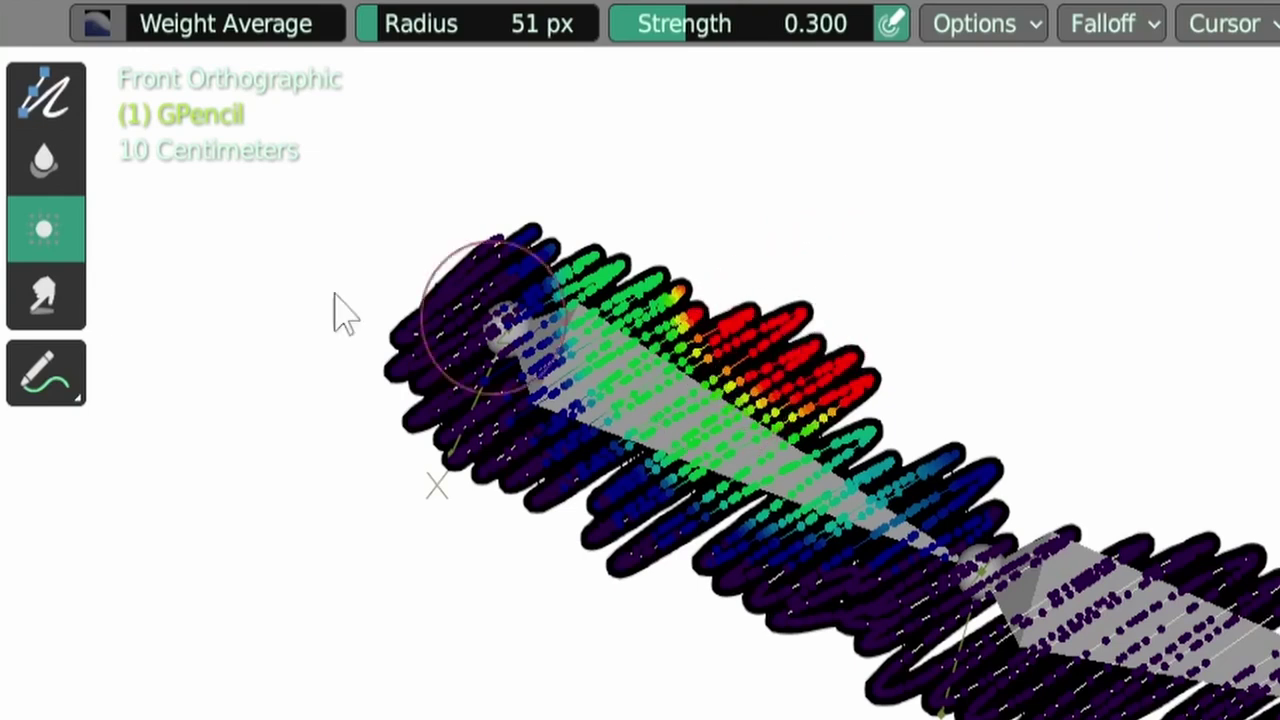
Smear the red weights across the strokes and average them toward the lower right
{"action": "left_click", "coordinate": [67, 298]}
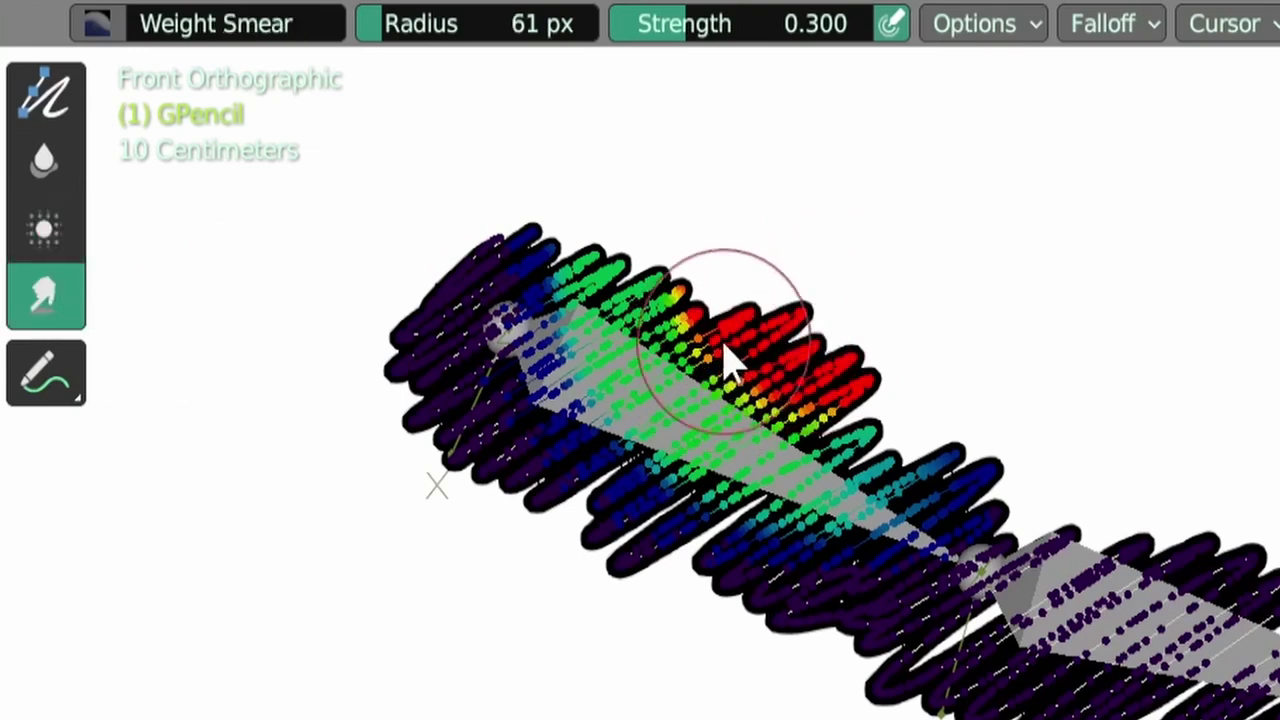
{"action": "mouse_move", "coordinate": [728, 362]}
{"action": "left_mouse_down"}
{"action": "mouse_move", "coordinate": [678, 352]}
{"action": "mouse_move", "coordinate": [694, 300]}
{"action": "mouse_move", "coordinate": [648, 307]}
{"action": "mouse_move", "coordinate": [704, 314]}
{"action": "mouse_move", "coordinate": [660, 290]}
{"action": "left_mouse_up"}
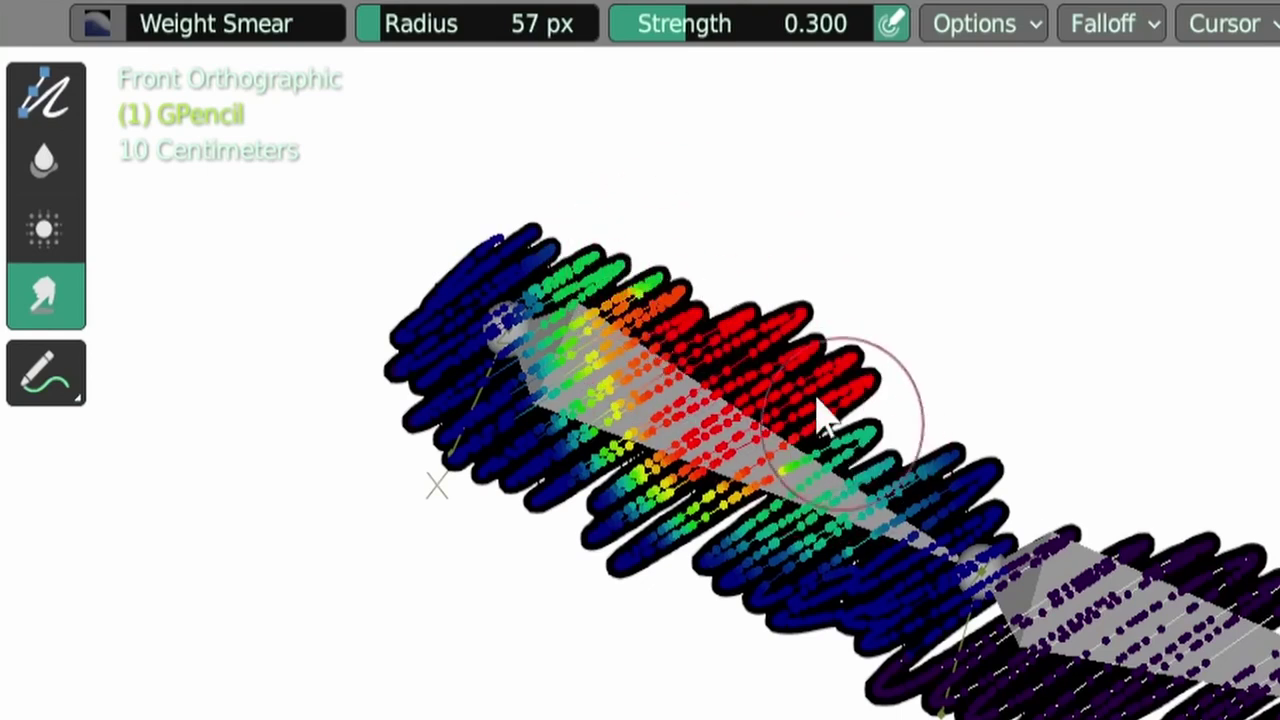
{"action": "left_click", "coordinate": [55, 168]}
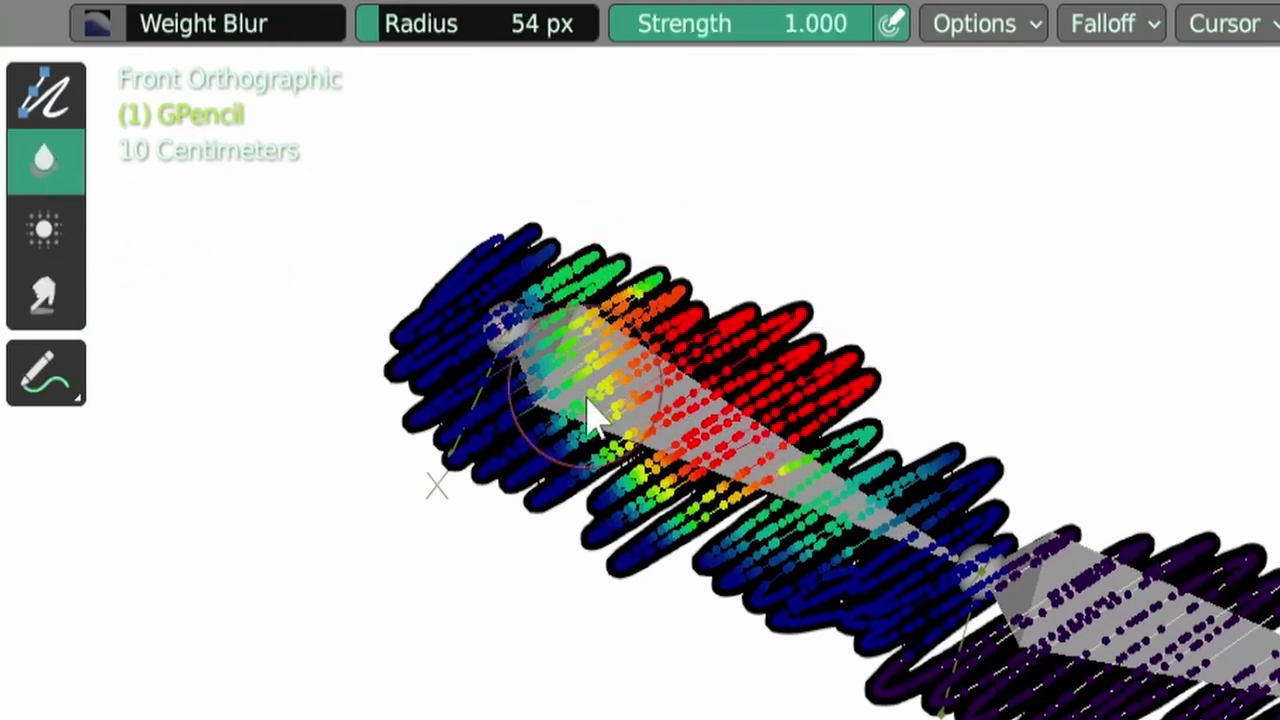
{"action": "left_click", "coordinate": [43, 230]}
{"action": "mouse_move", "coordinate": [571, 349]}
{"action": "left_mouse_down"}
{"action": "mouse_move", "coordinate": [694, 514]}
{"action": "mouse_move", "coordinate": [800, 510]}
{"action": "left_mouse_up"}
Repaint red weight along the strokes and blur it from upper left to lower right
{"action": "left_click", "coordinate": [45, 95]}
{"action": "mouse_move", "coordinate": [590, 270]}
{"action": "left_mouse_down"}
{"action": "mouse_move", "coordinate": [843, 443]}
{"action": "mouse_move", "coordinate": [920, 443]}
{"action": "left_mouse_up"}
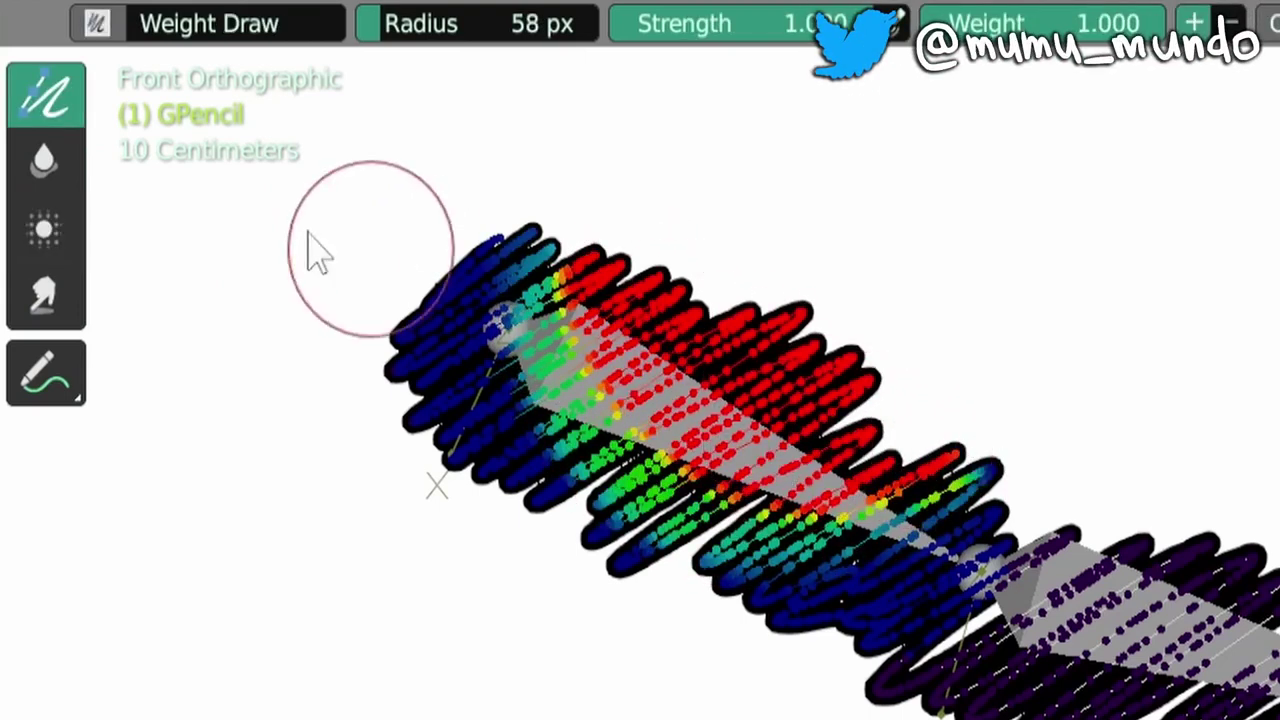
{"action": "left_click", "coordinate": [55, 170]}
{"action": "mouse_move", "coordinate": [529, 309]}
{"action": "left_mouse_down"}
{"action": "mouse_move", "coordinate": [620, 405]}
{"action": "mouse_move", "coordinate": [691, 479]}
{"action": "mouse_move", "coordinate": [765, 509]}
{"action": "mouse_move", "coordinate": [1010, 515]}
{"action": "left_mouse_up"}
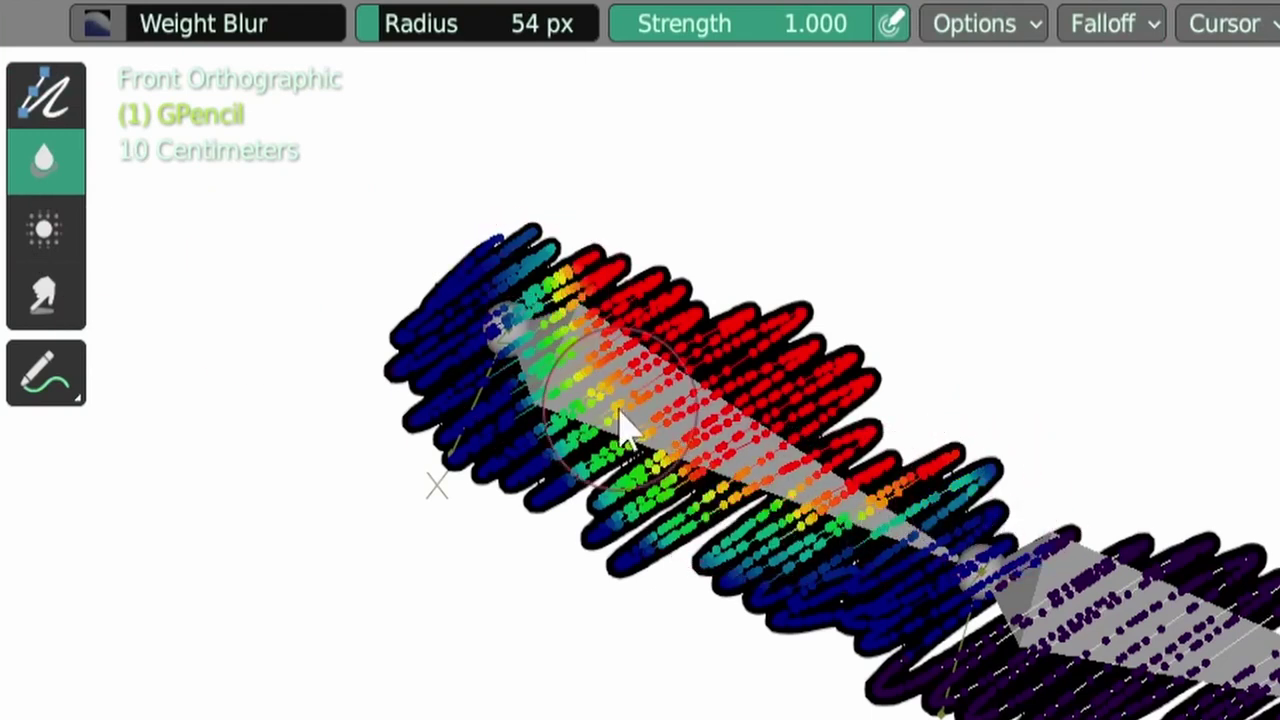
{"action": "left_click_drag", "start_coordinate": [868, 535], "coordinate": [880, 525]}
{"action": "key", "text": "shift+space"}
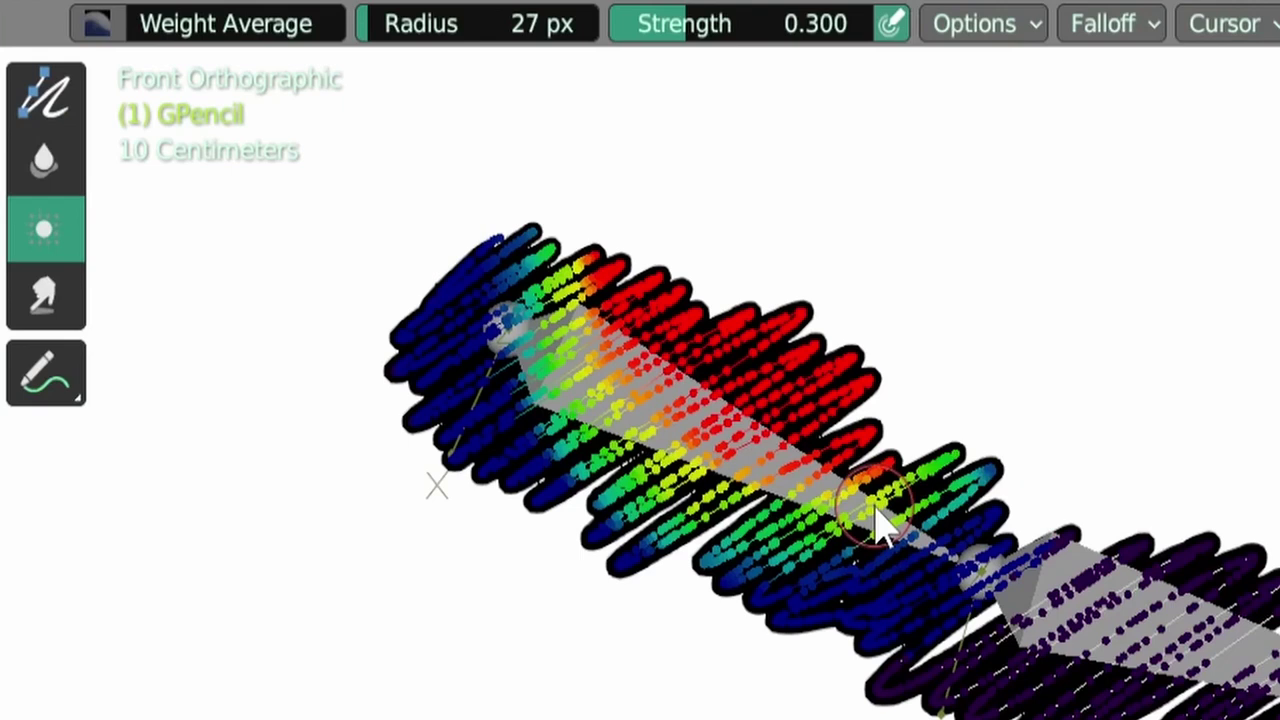
Set Weight Draw to Subtract, remove weight from the red strokes, undo, and repaint
{"action": "left_click", "coordinate": [58, 122]}
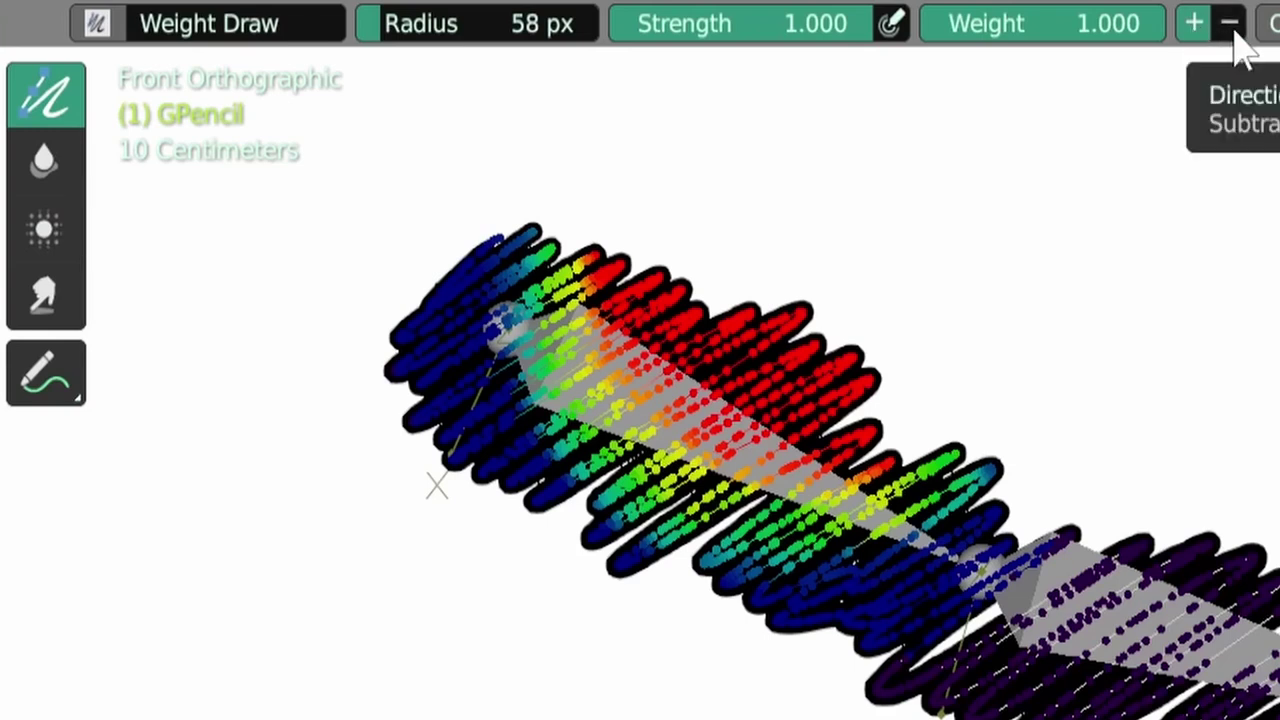
{"action": "left_click", "coordinate": [1230, 24]}
{"action": "left_click_drag", "start_coordinate": [780, 306], "coordinate": [800, 318]}
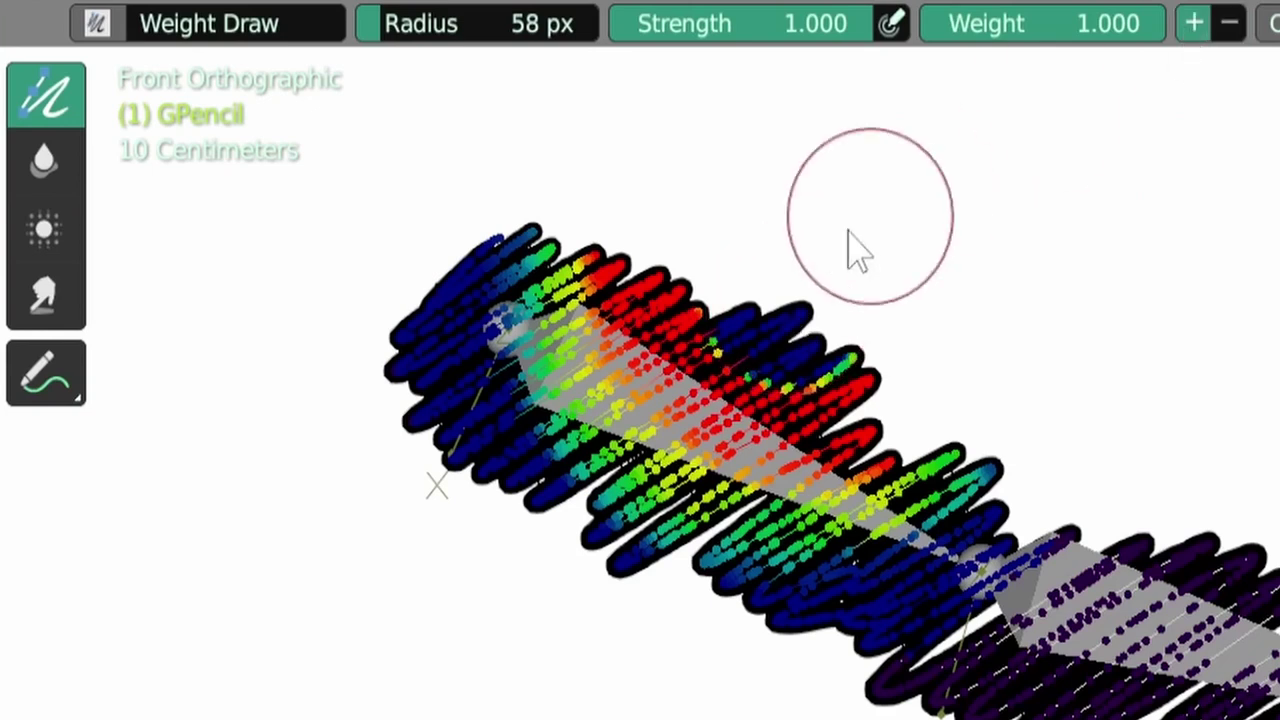
{"action": "key", "text": "ctrl+z"}
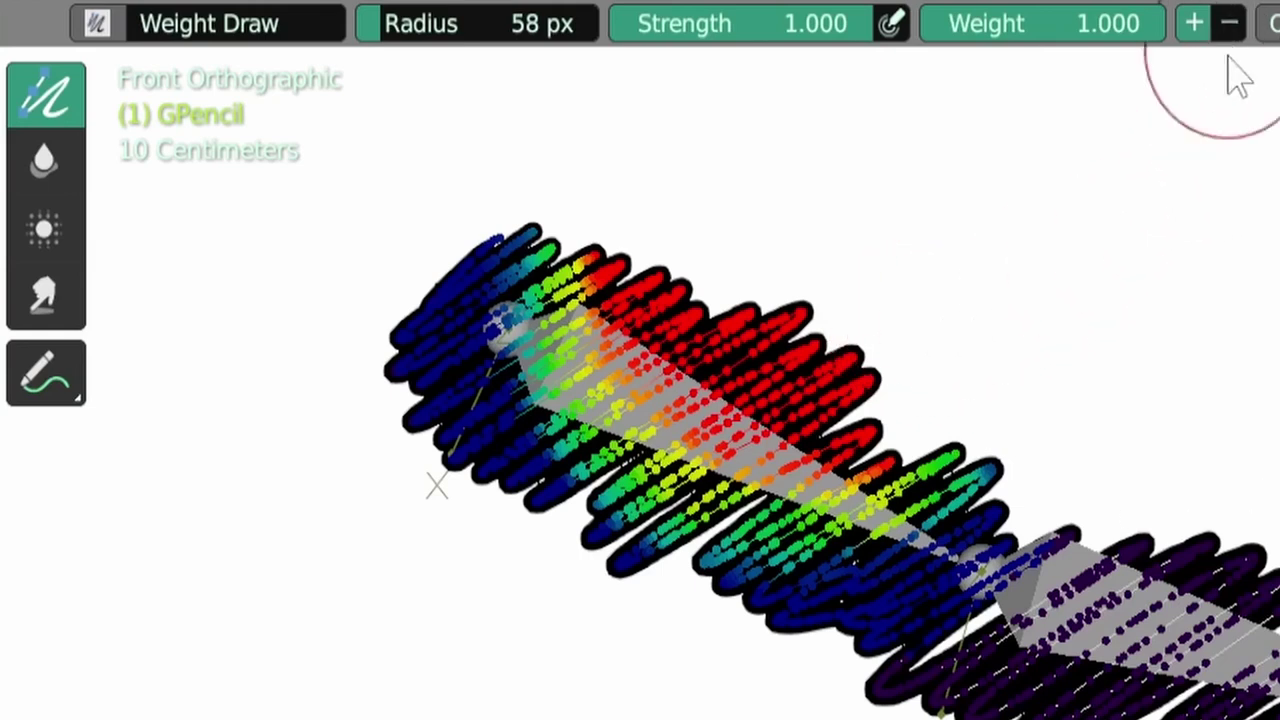
{"action": "left_click_drag", "start_coordinate": [737, 314], "coordinate": [808, 328]}
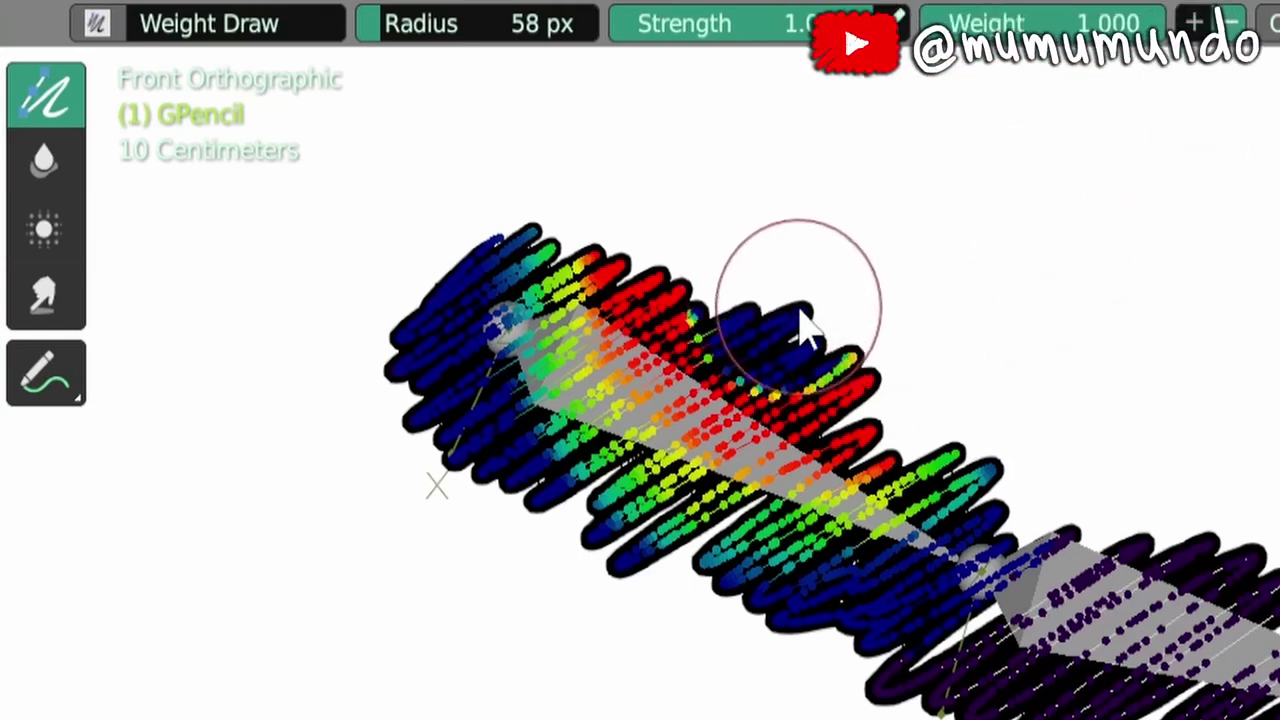
{"action": "mouse_move", "coordinate": [720, 277]}
{"action": "left_mouse_down"}
{"action": "mouse_move", "coordinate": [746, 337]}
{"action": "mouse_move", "coordinate": [794, 355]}
{"action": "mouse_move", "coordinate": [843, 490]}
{"action": "left_mouse_up"}
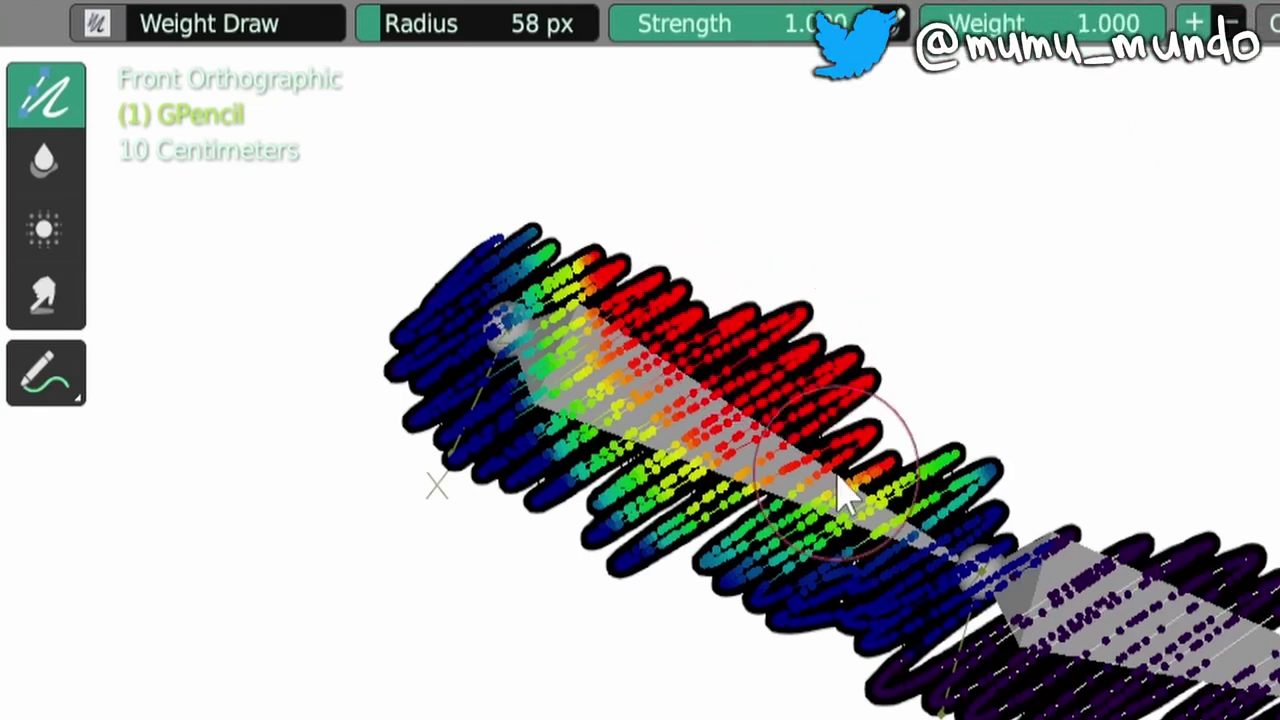
{"action": "key", "text": "shift+f"}
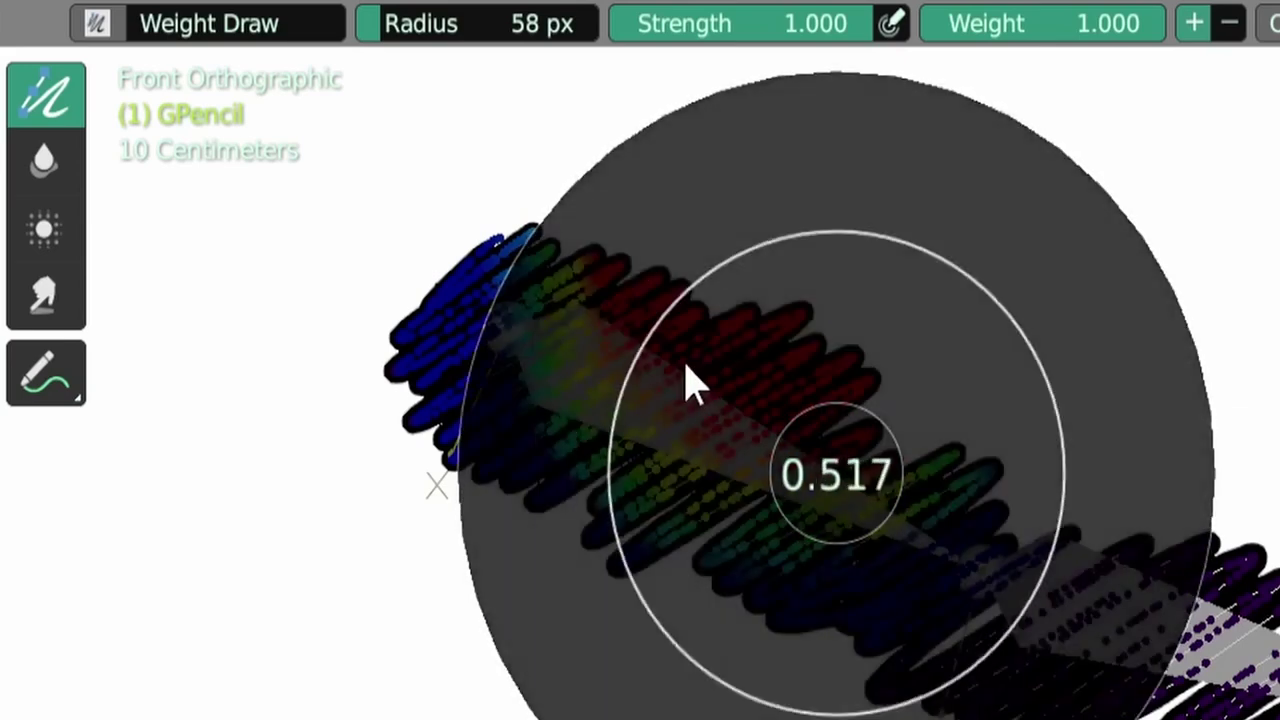
Try adjusting brush radius and strength, cancelling each to keep 58 px and 0.386
{"action": "key", "text": "Escape"}
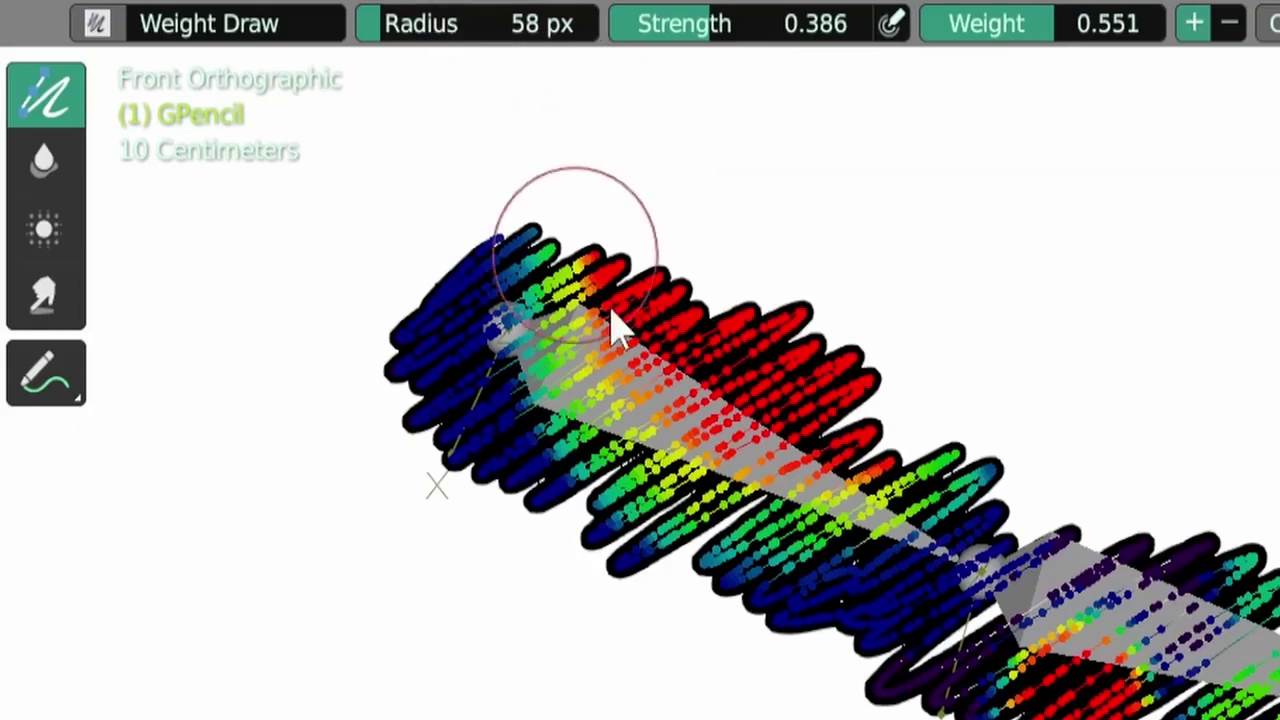
{"action": "key", "text": "f"}
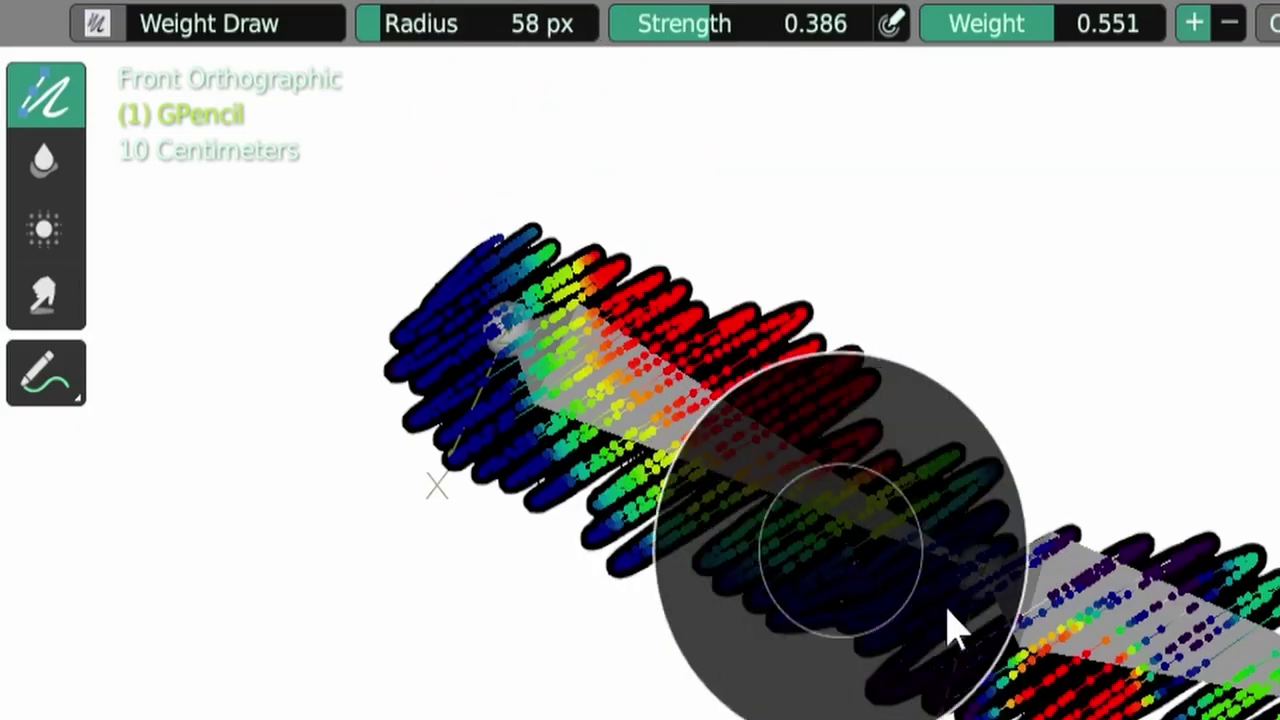
{"action": "key", "text": "Escape"}
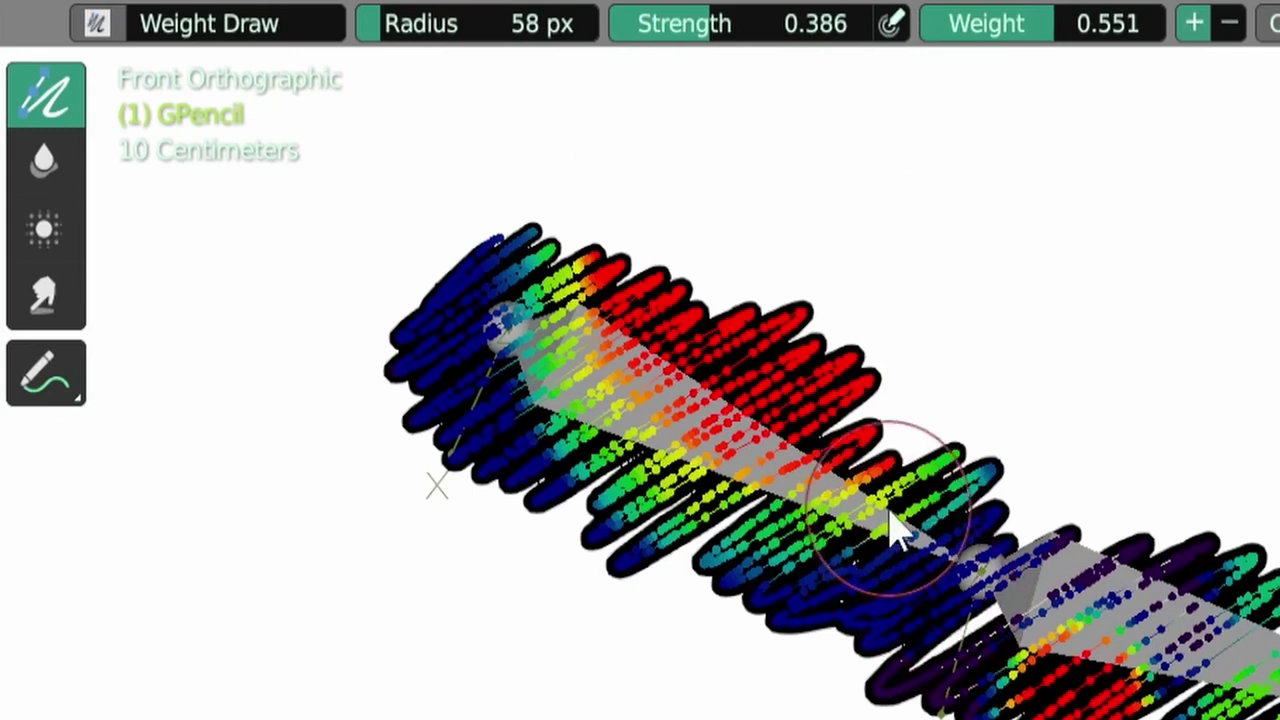
{"action": "key", "text": "shift+f"}
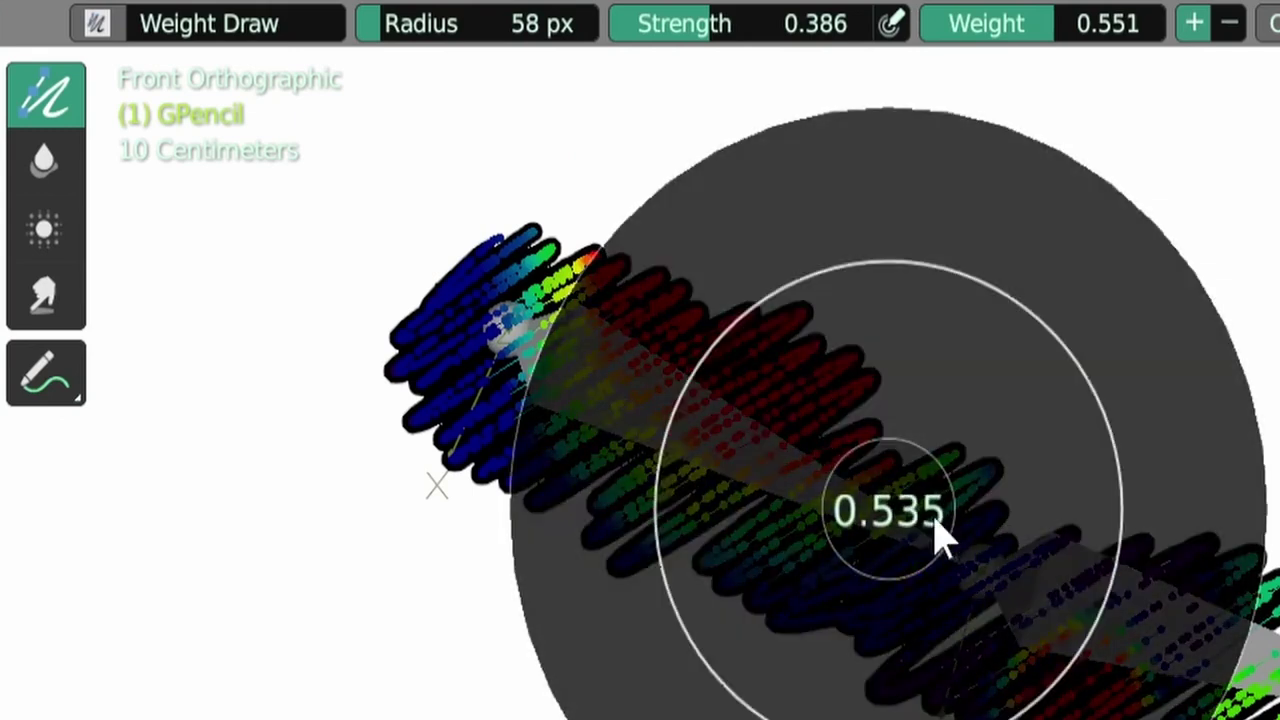
{"action": "key", "text": "Escape"}
{"action": "key", "text": "shift+f"}
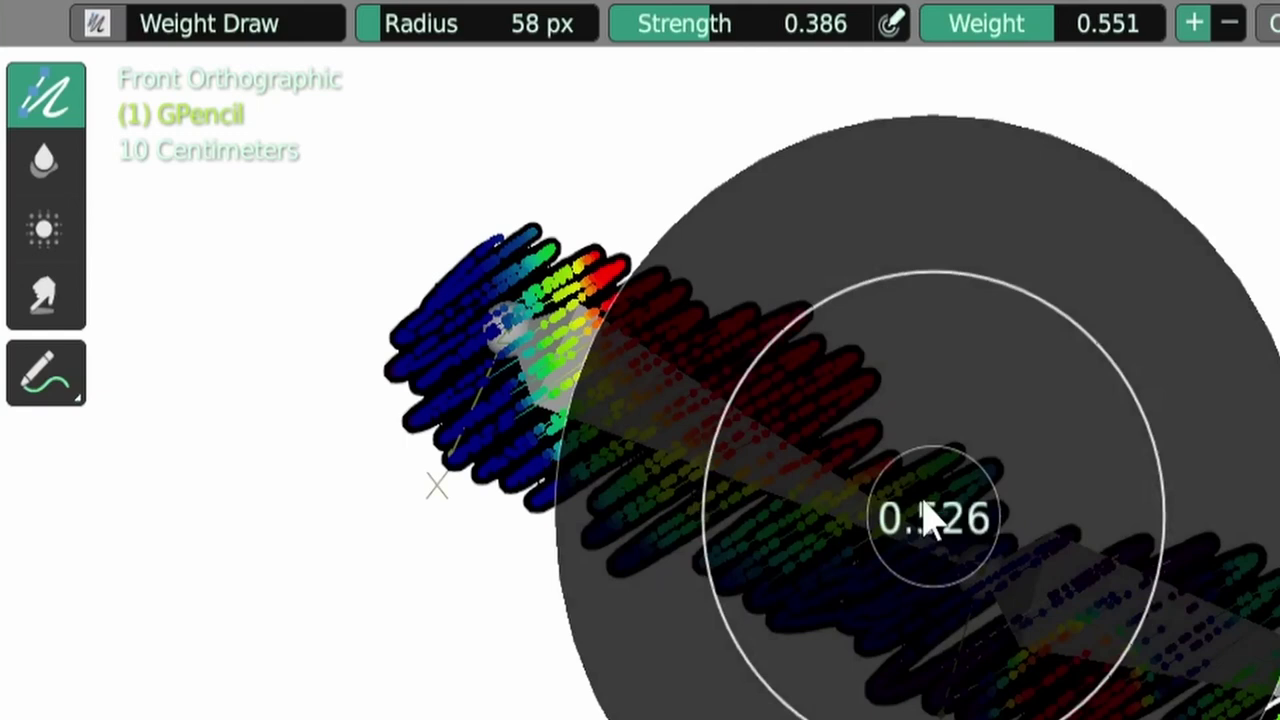
{"action": "key", "text": "Escape"}
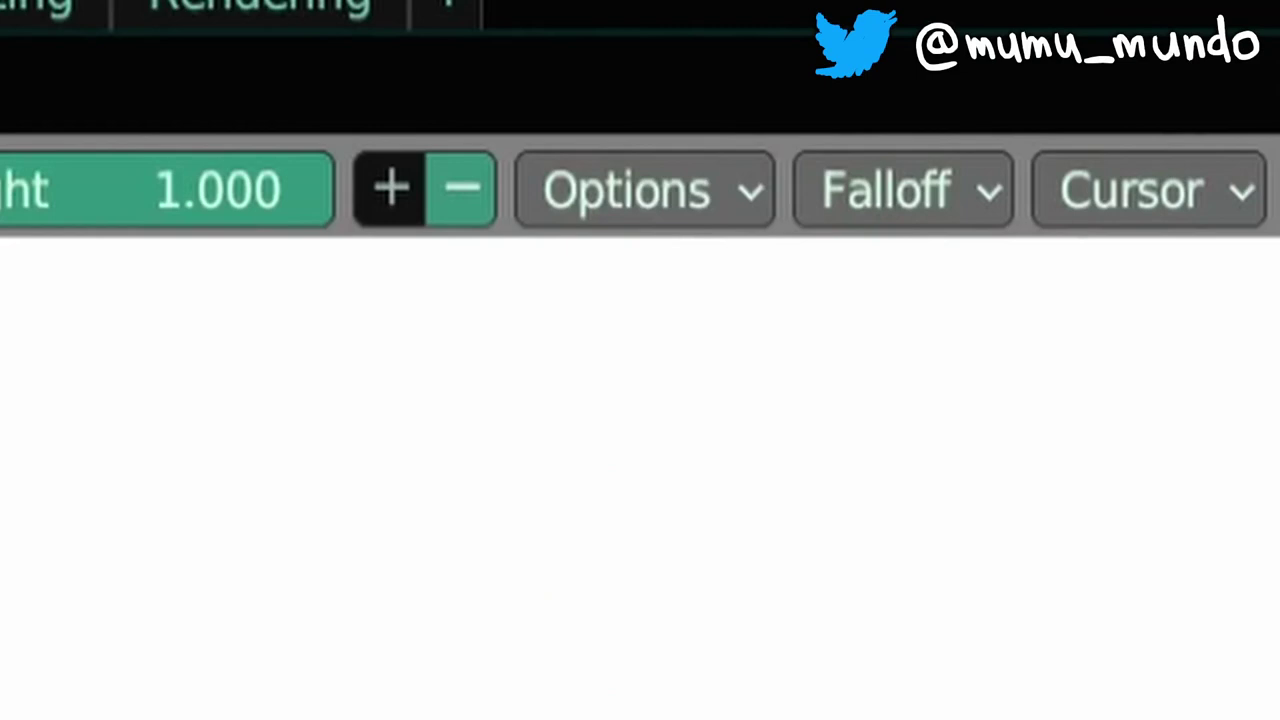
Enable Auto Normalize and paint full arm-group weight over the upper arm strokes
{"action": "left_click", "coordinate": [645, 215]}
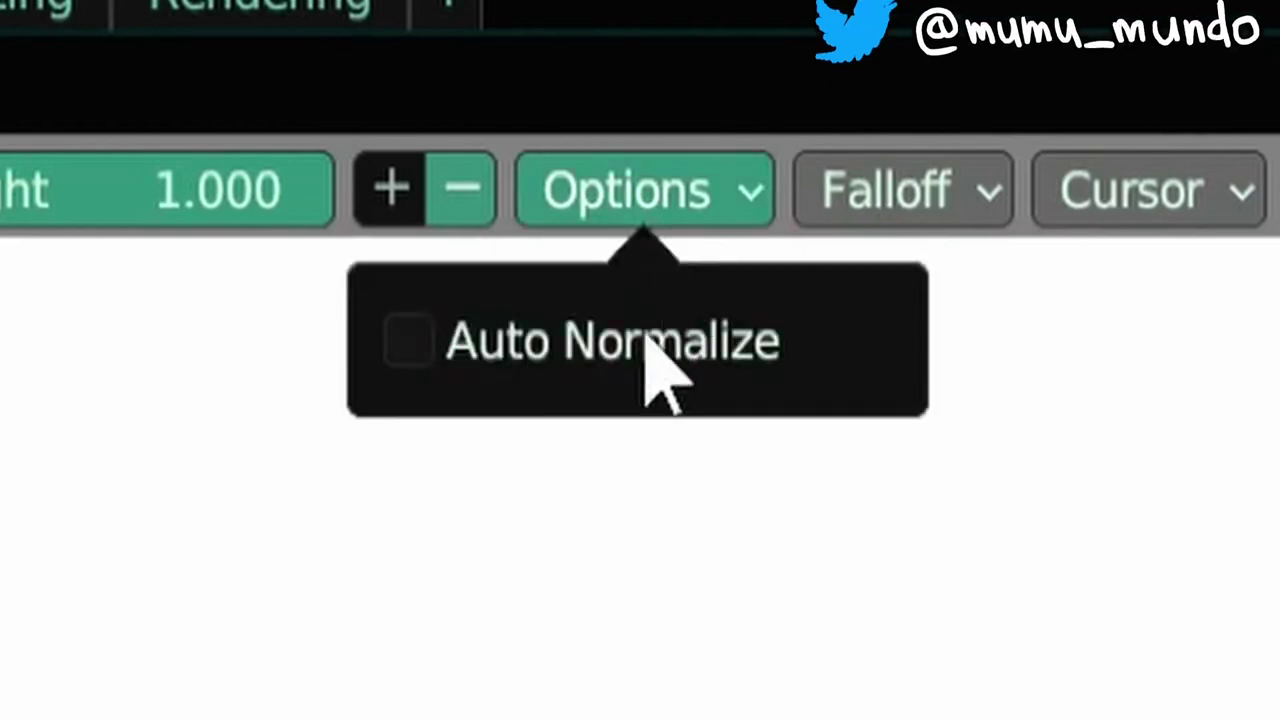
{"action": "left_click", "coordinate": [432, 358]}
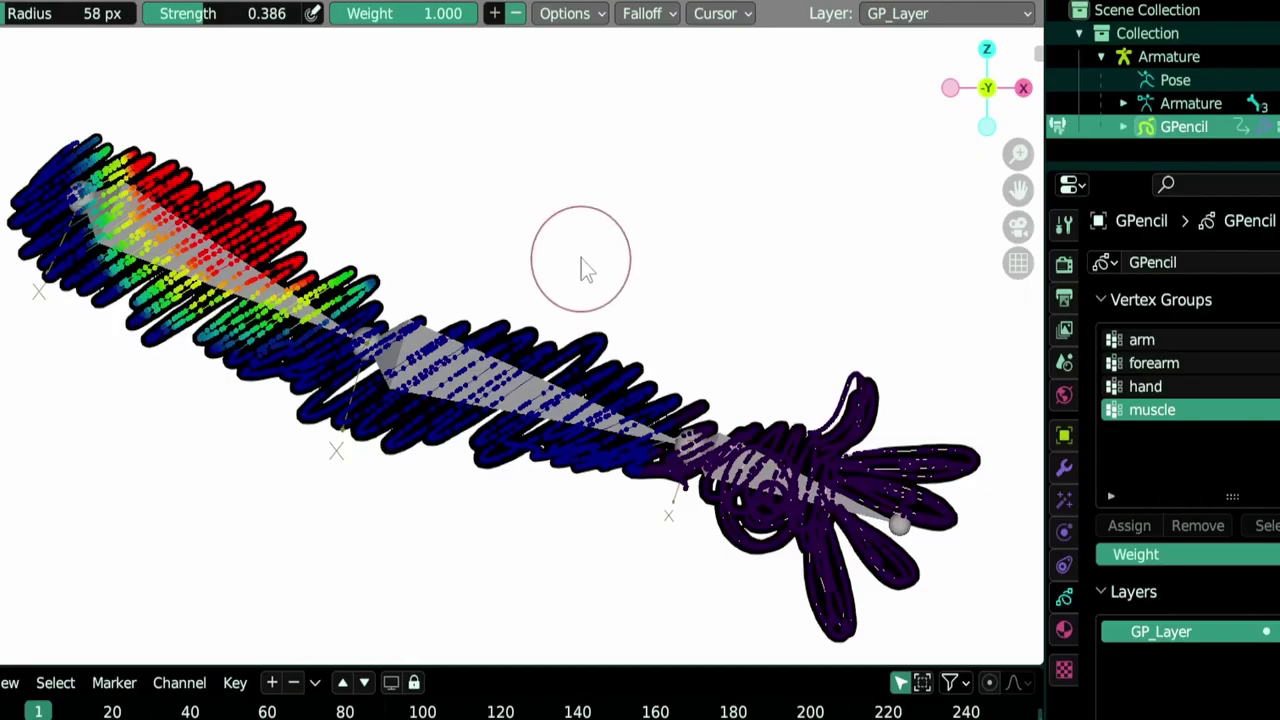
{"action": "left_click", "coordinate": [1142, 340]}
{"action": "left_click", "coordinate": [1150, 363]}
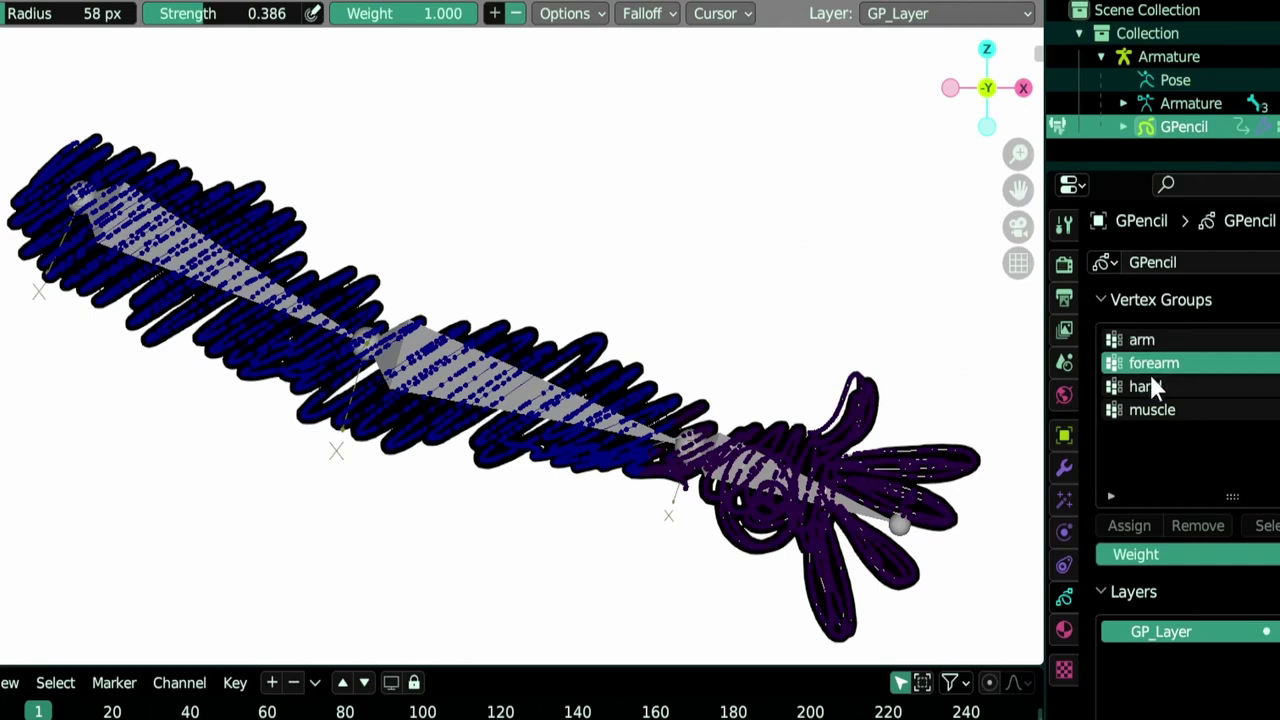
{"action": "left_click", "coordinate": [1150, 386]}
{"action": "left_click", "coordinate": [1160, 341]}
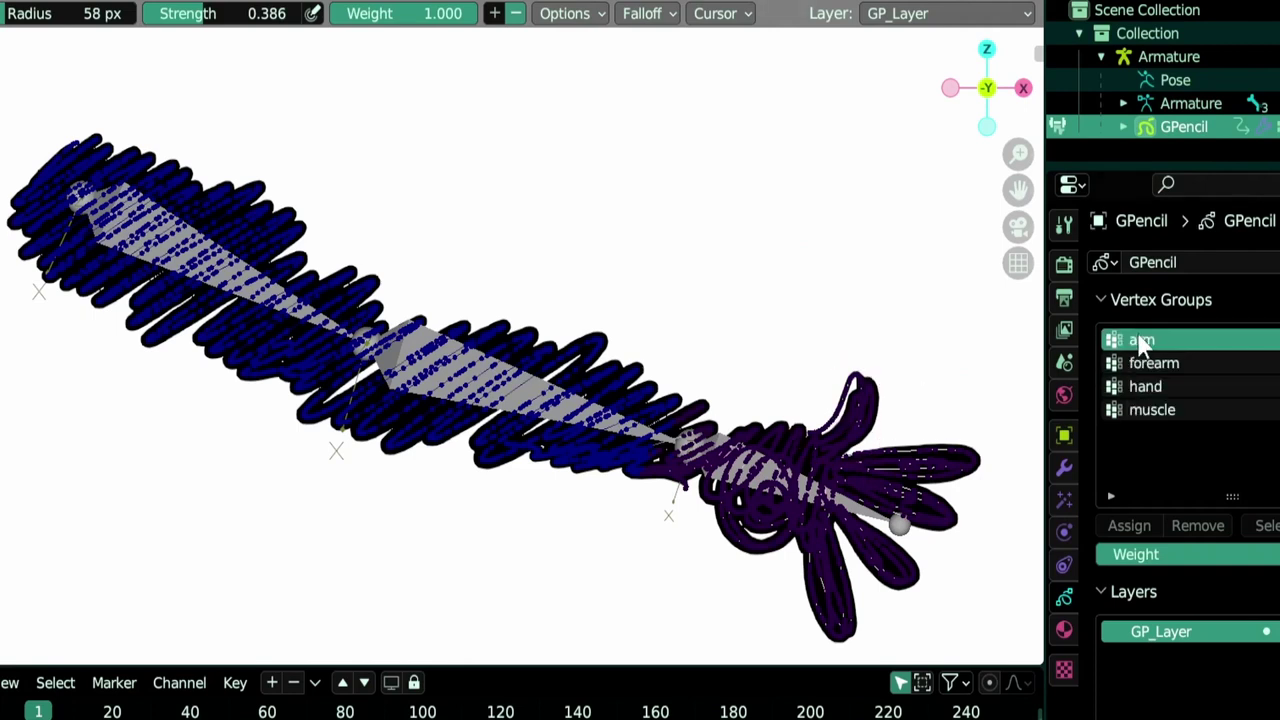
{"action": "left_click", "coordinate": [1151, 363]}
{"action": "left_click", "coordinate": [1160, 341]}
{"action": "left_click", "coordinate": [1155, 366]}
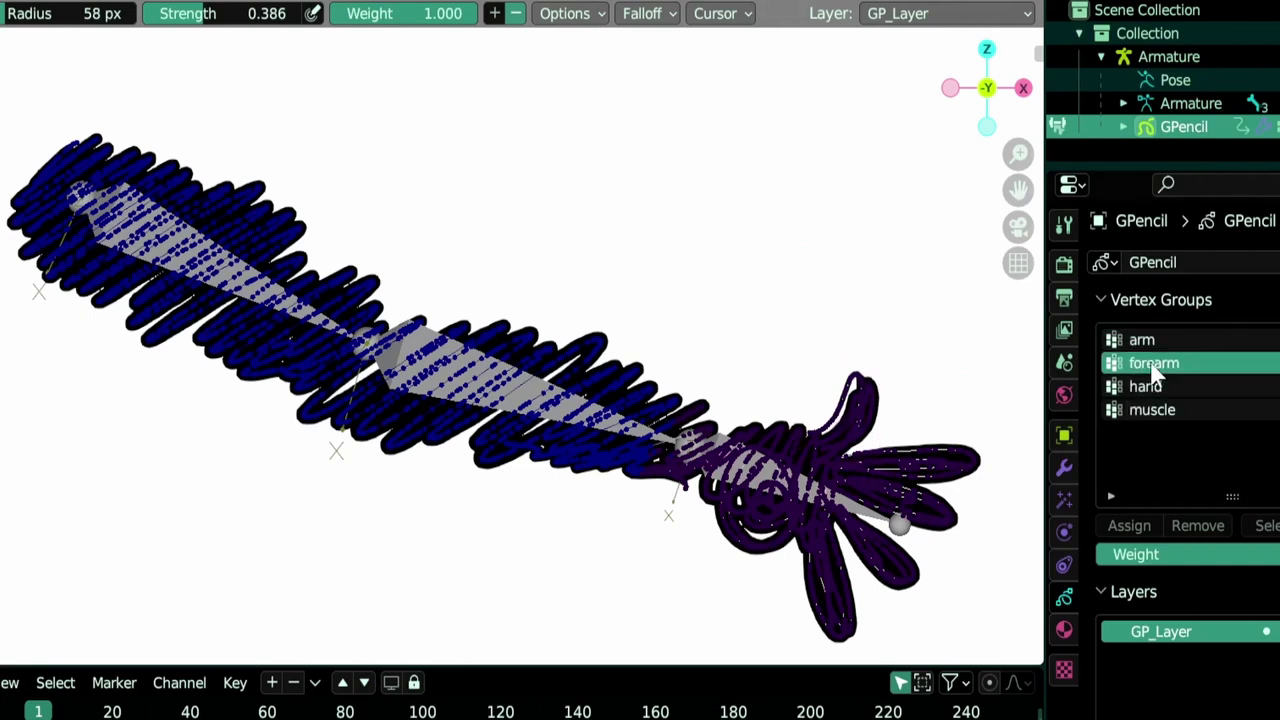
{"action": "left_click", "coordinate": [1162, 342]}
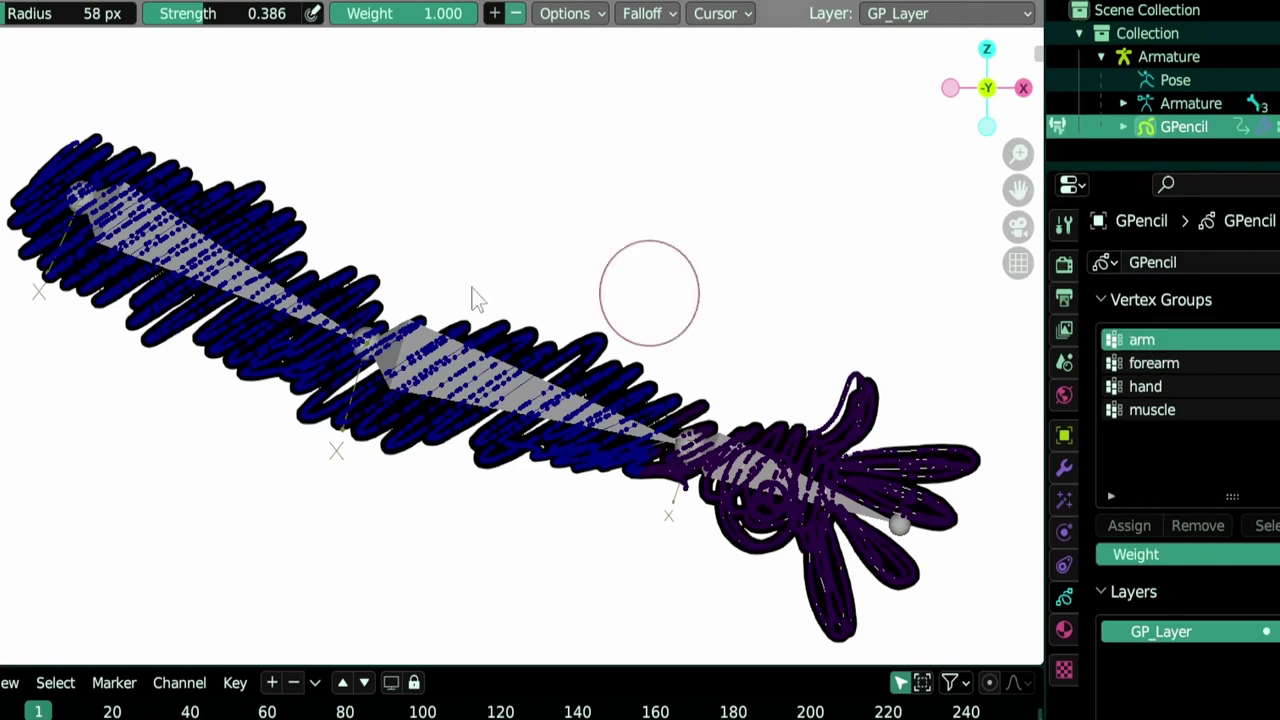
{"action": "mouse_move", "coordinate": [80, 190]}
{"action": "left_mouse_down"}
{"action": "mouse_move", "coordinate": [45, 230]}
{"action": "mouse_move", "coordinate": [166, 157]}
{"action": "mouse_move", "coordinate": [105, 300]}
{"action": "mouse_move", "coordinate": [240, 177]}
{"action": "mouse_move", "coordinate": [371, 300]}
{"action": "mouse_move", "coordinate": [314, 394]}
{"action": "mouse_move", "coordinate": [360, 440]}
{"action": "mouse_move", "coordinate": [455, 345]}
{"action": "mouse_move", "coordinate": [420, 425]}
{"action": "mouse_move", "coordinate": [366, 425]}
{"action": "left_mouse_up"}
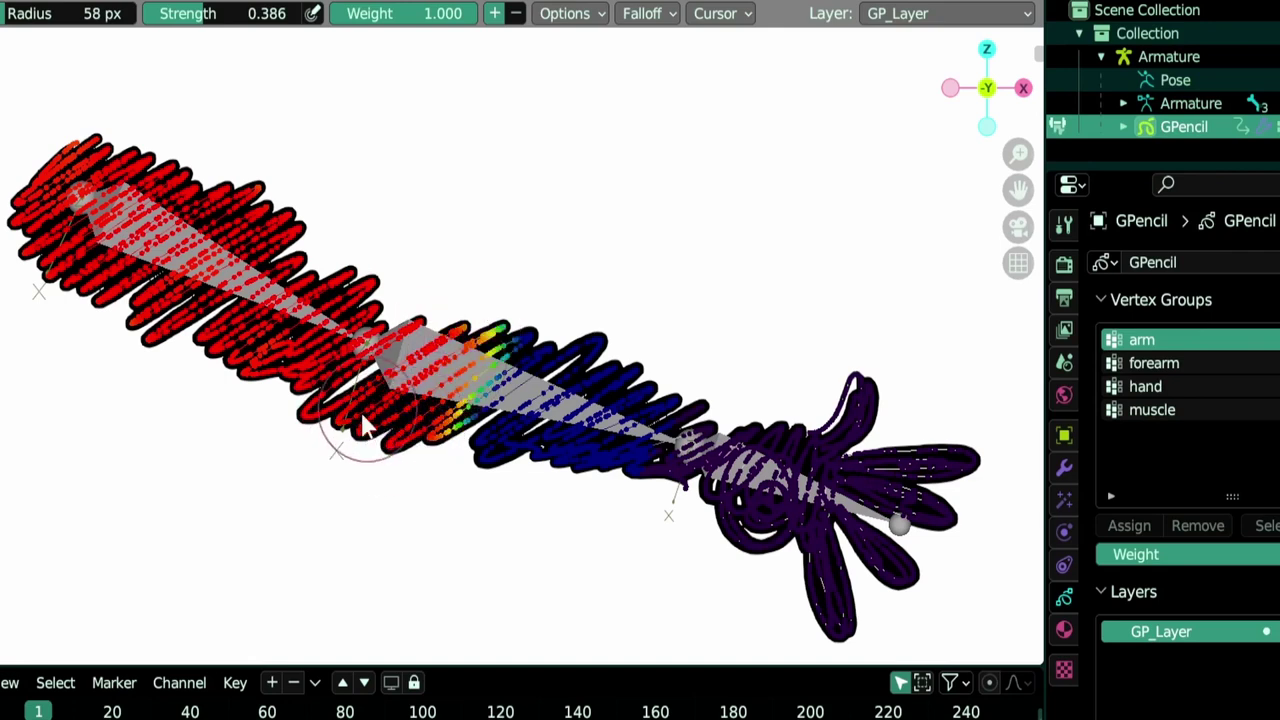
Paint full forearm weight over the middle strokes, then restore arm weight at the elbow
{"action": "left_click", "coordinate": [1203, 363]}
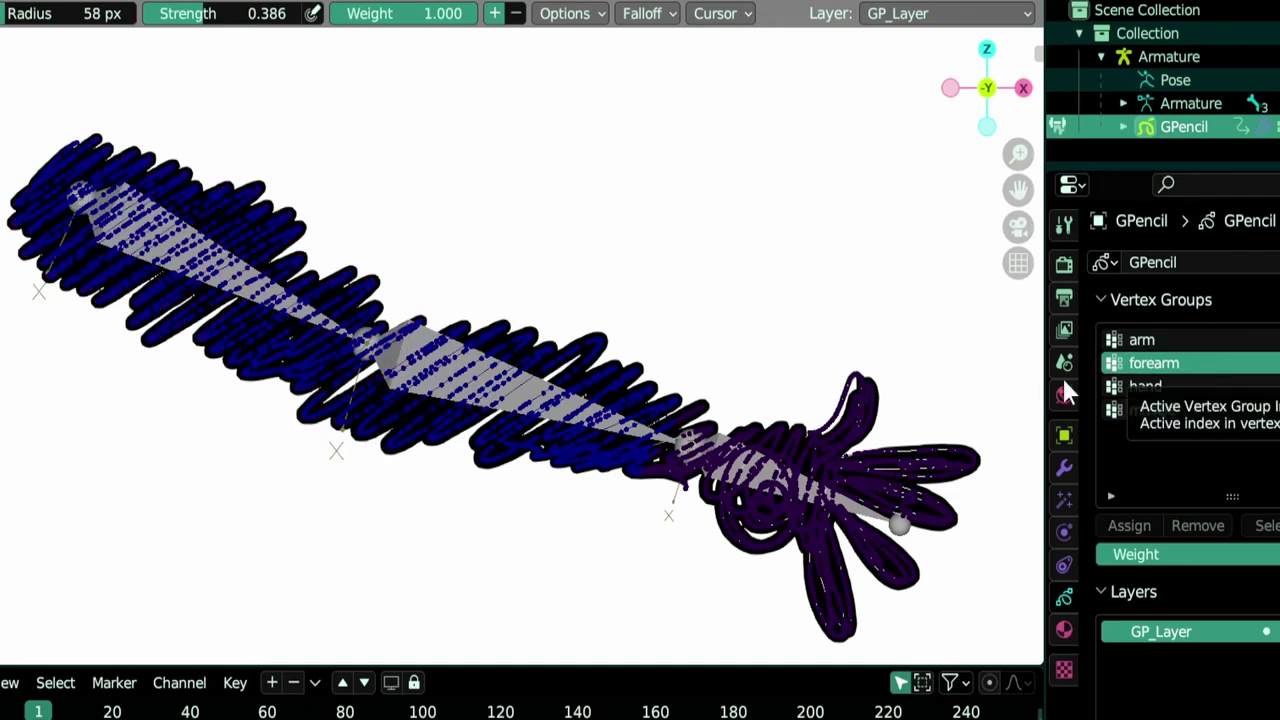
{"action": "mouse_move", "coordinate": [543, 368]}
{"action": "left_mouse_down"}
{"action": "mouse_move", "coordinate": [521, 457]}
{"action": "mouse_move", "coordinate": [588, 364]}
{"action": "mouse_move", "coordinate": [540, 475]}
{"action": "mouse_move", "coordinate": [565, 482]}
{"action": "mouse_move", "coordinate": [629, 397]}
{"action": "mouse_move", "coordinate": [663, 395]}
{"action": "mouse_move", "coordinate": [693, 447]}
{"action": "mouse_move", "coordinate": [683, 477]}
{"action": "mouse_move", "coordinate": [601, 361]}
{"action": "mouse_move", "coordinate": [531, 441]}
{"action": "mouse_move", "coordinate": [555, 364]}
{"action": "mouse_move", "coordinate": [532, 369]}
{"action": "mouse_move", "coordinate": [454, 491]}
{"action": "mouse_move", "coordinate": [494, 359]}
{"action": "mouse_move", "coordinate": [424, 473]}
{"action": "mouse_move", "coordinate": [483, 327]}
{"action": "mouse_move", "coordinate": [380, 464]}
{"action": "mouse_move", "coordinate": [420, 357]}
{"action": "left_mouse_up"}
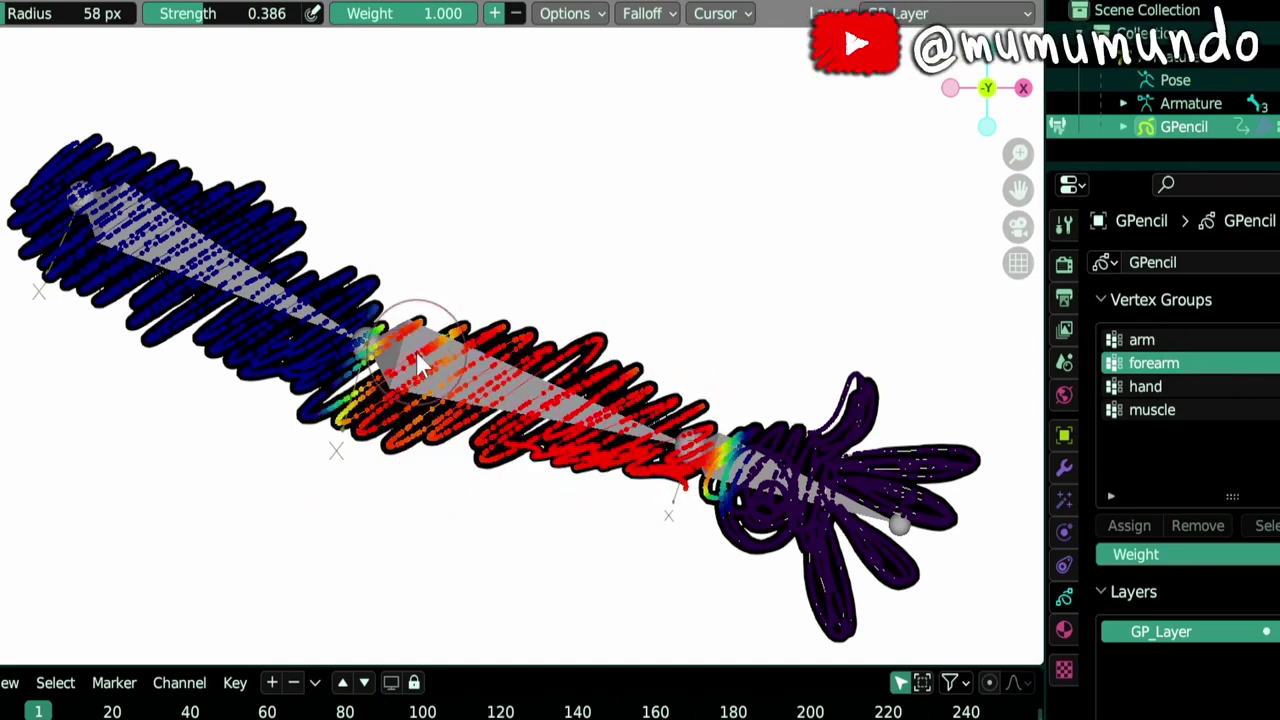
{"action": "left_click", "coordinate": [1163, 341]}
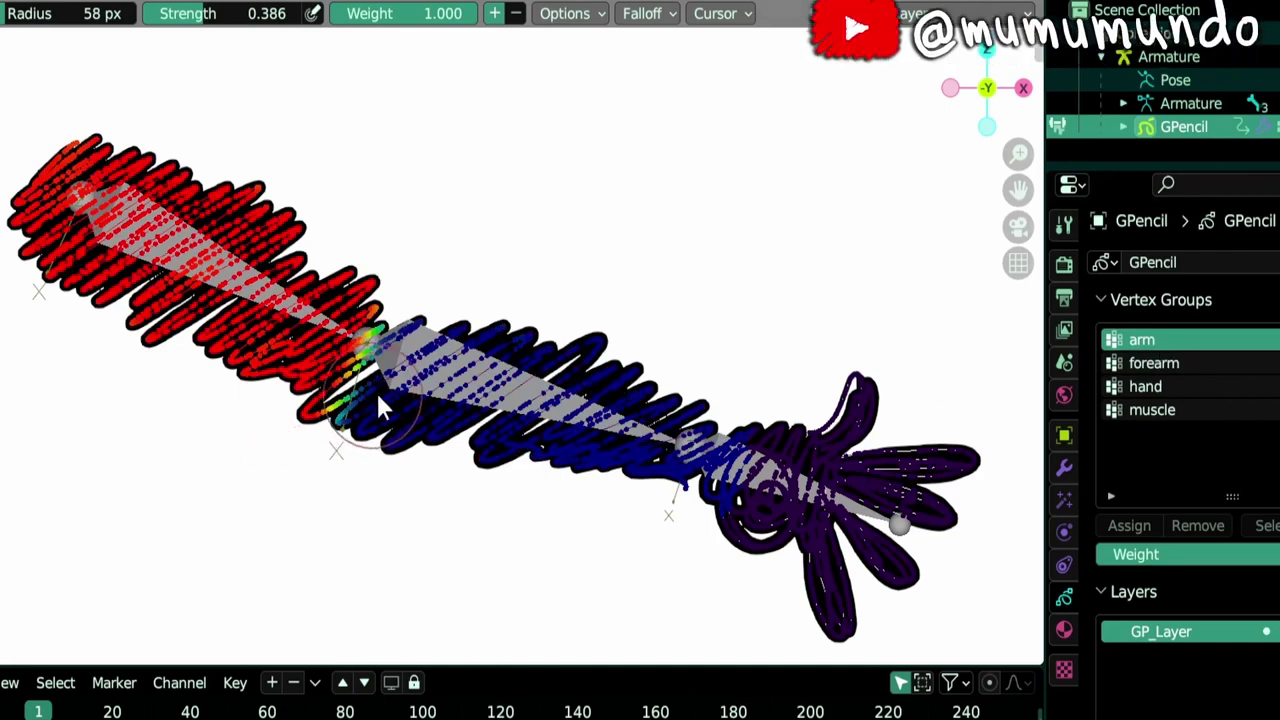
{"action": "left_click", "coordinate": [1160, 364]}
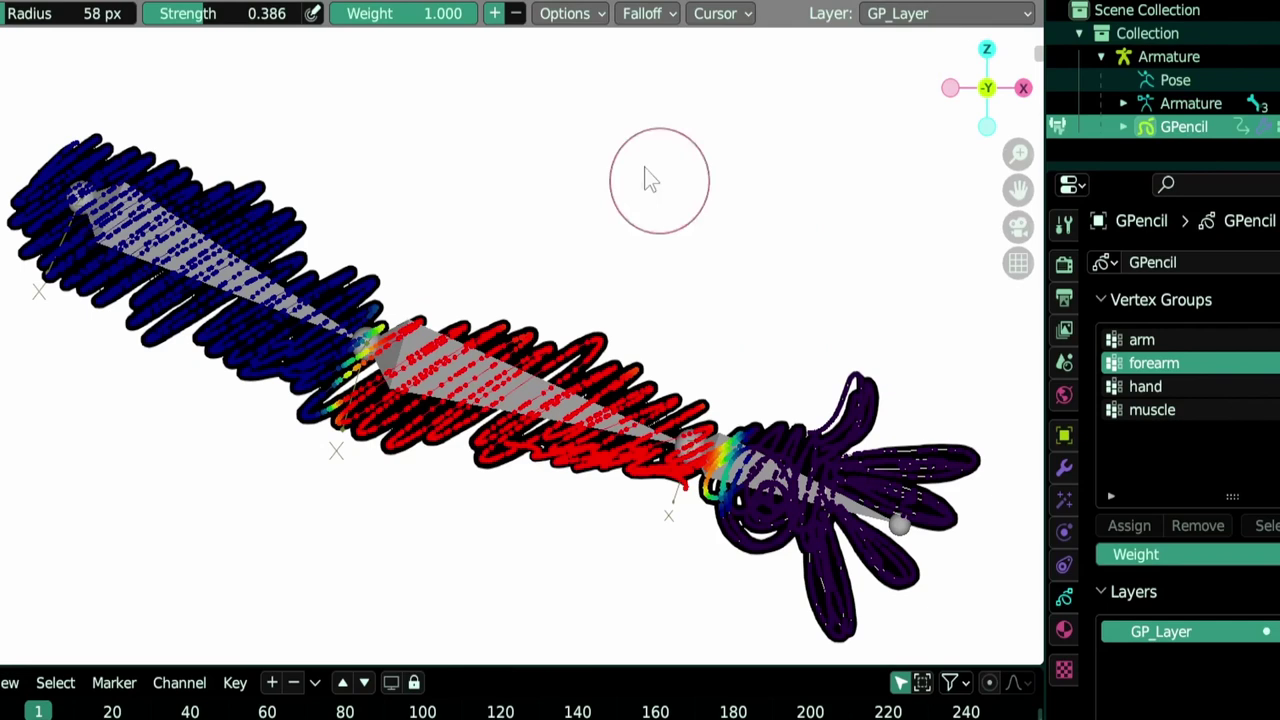
{"action": "left_click", "coordinate": [572, 14]}
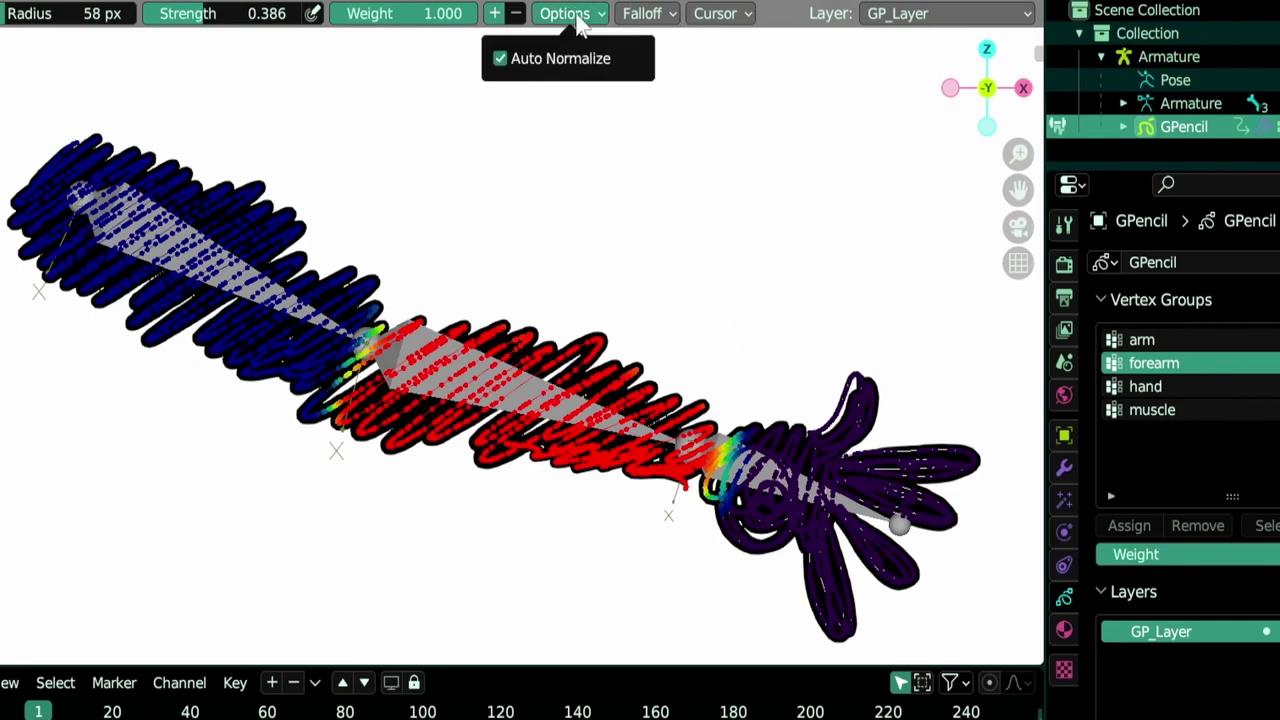
{"action": "mouse_move", "coordinate": [372, 335]}
{"action": "left_mouse_down"}
{"action": "mouse_move", "coordinate": [352, 352]}
{"action": "mouse_move", "coordinate": [340, 345]}
{"action": "mouse_move", "coordinate": [333, 365]}
{"action": "mouse_move", "coordinate": [295, 360]}
{"action": "mouse_move", "coordinate": [330, 362]}
{"action": "left_mouse_up"}
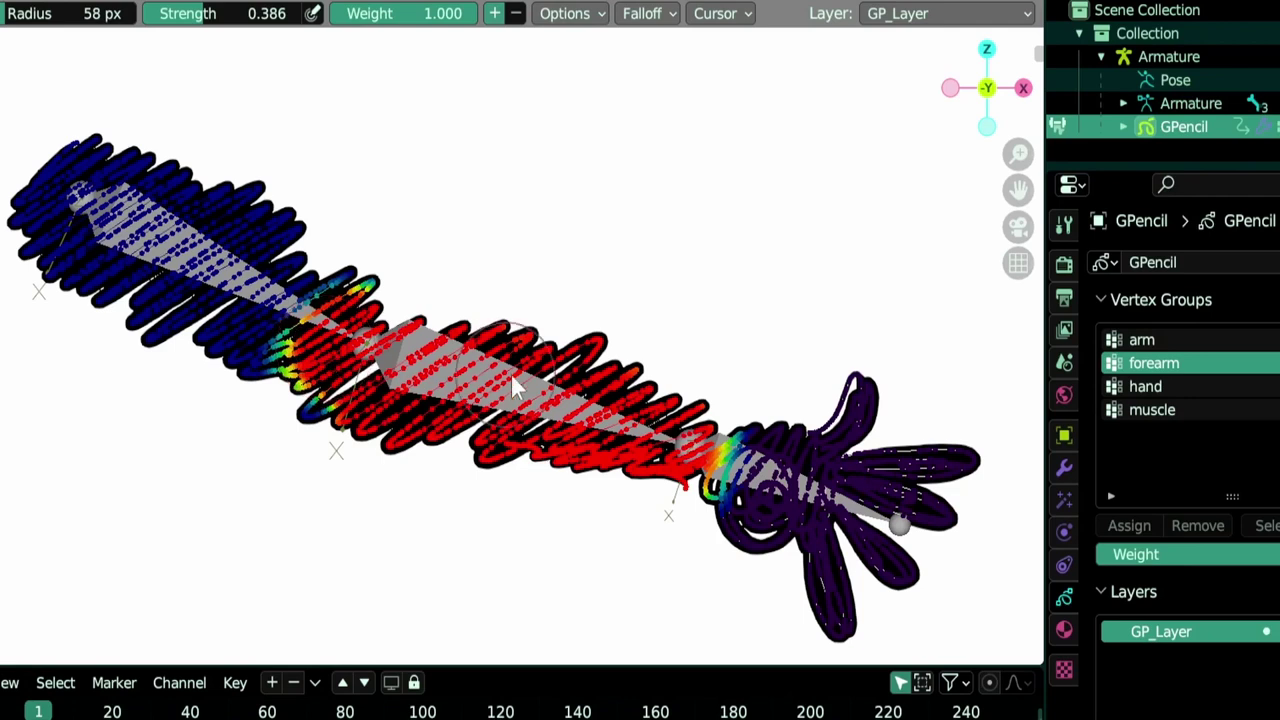
{"action": "left_click", "coordinate": [1160, 341]}
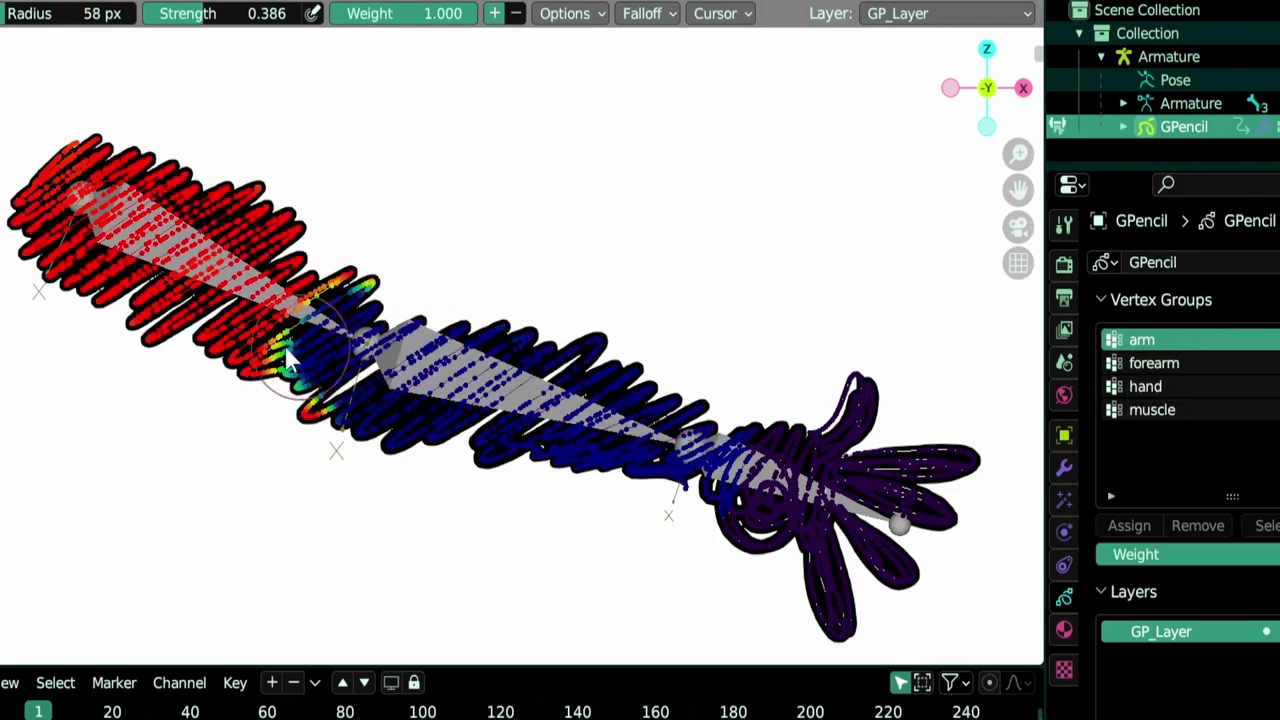
{"action": "mouse_move", "coordinate": [288, 360]}
{"action": "left_mouse_down"}
{"action": "mouse_move", "coordinate": [349, 271]}
{"action": "mouse_move", "coordinate": [286, 371]}
{"action": "mouse_move", "coordinate": [366, 286]}
{"action": "left_mouse_up"}
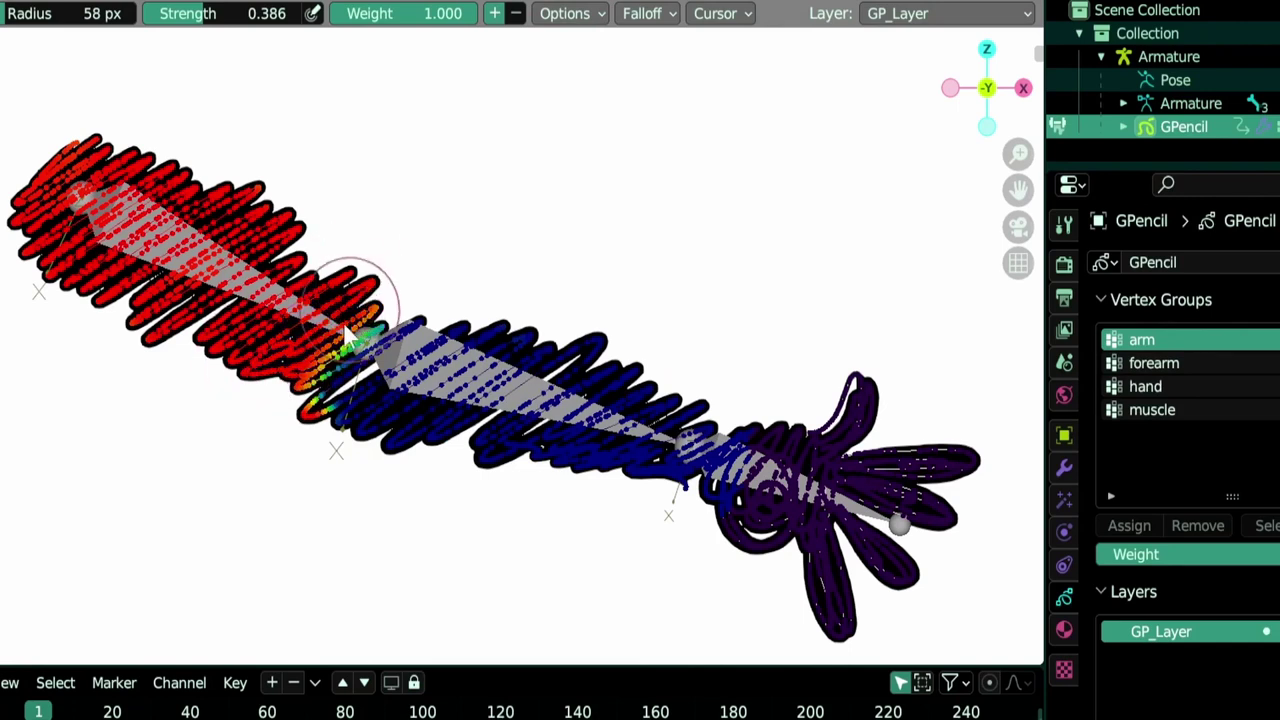
Paint full hand-group weight over the hand's finger strokes
{"action": "left_click", "coordinate": [1168, 366]}
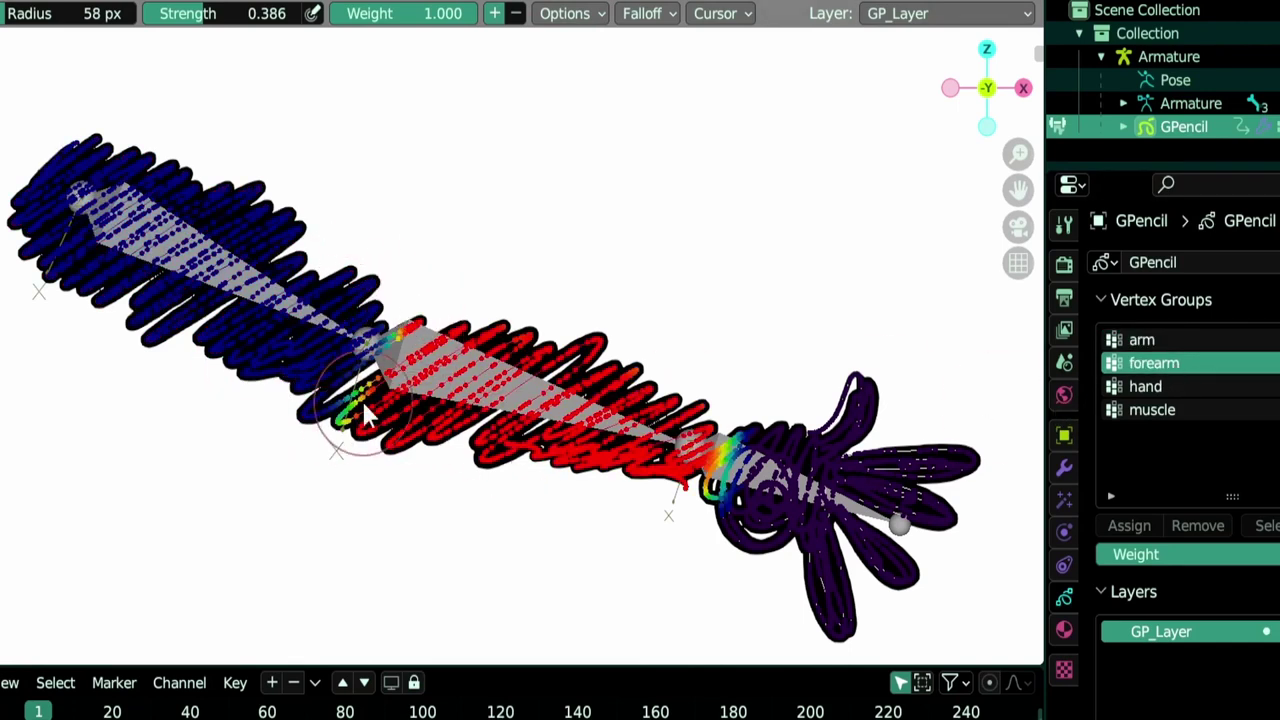
{"action": "left_click", "coordinate": [1225, 388]}
{"action": "mouse_move", "coordinate": [943, 490]}
{"action": "left_mouse_down"}
{"action": "mouse_move", "coordinate": [880, 540]}
{"action": "mouse_move", "coordinate": [838, 625]}
{"action": "mouse_move", "coordinate": [760, 480]}
{"action": "mouse_move", "coordinate": [690, 450]}
{"action": "left_mouse_up"}
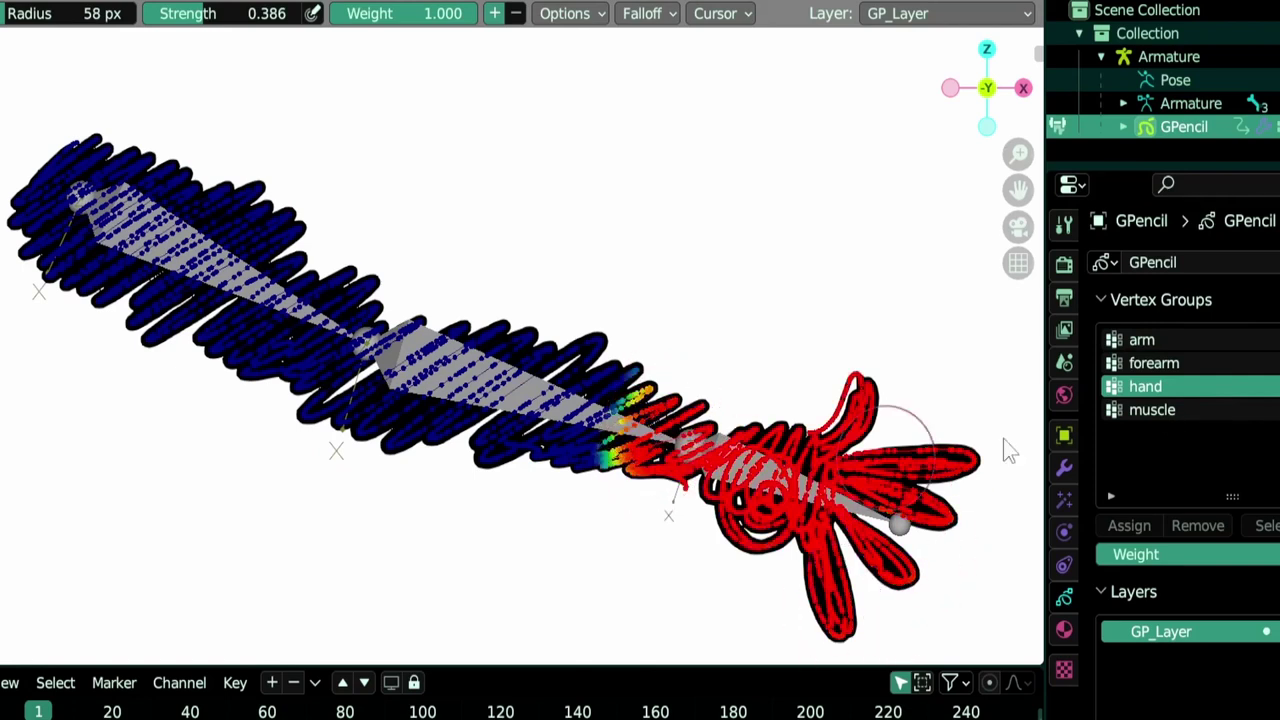
{"action": "left_click", "coordinate": [1182, 366]}
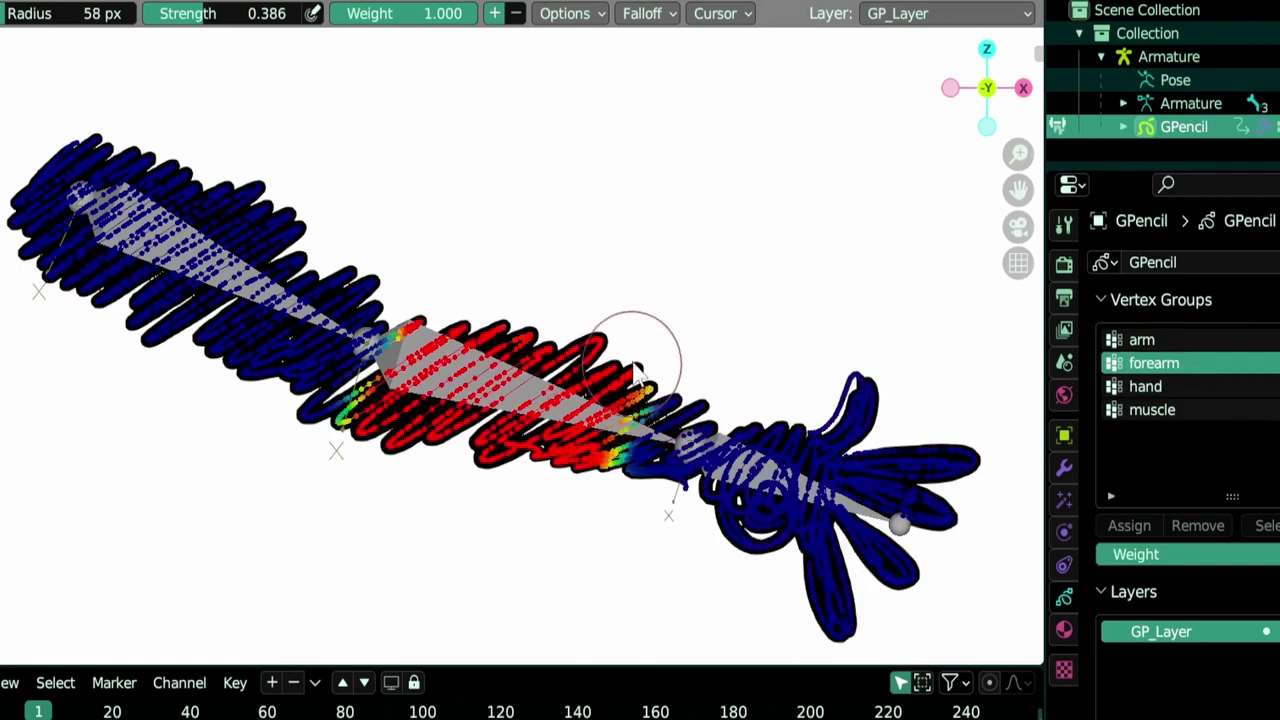
{"action": "left_click", "coordinate": [1184, 388]}
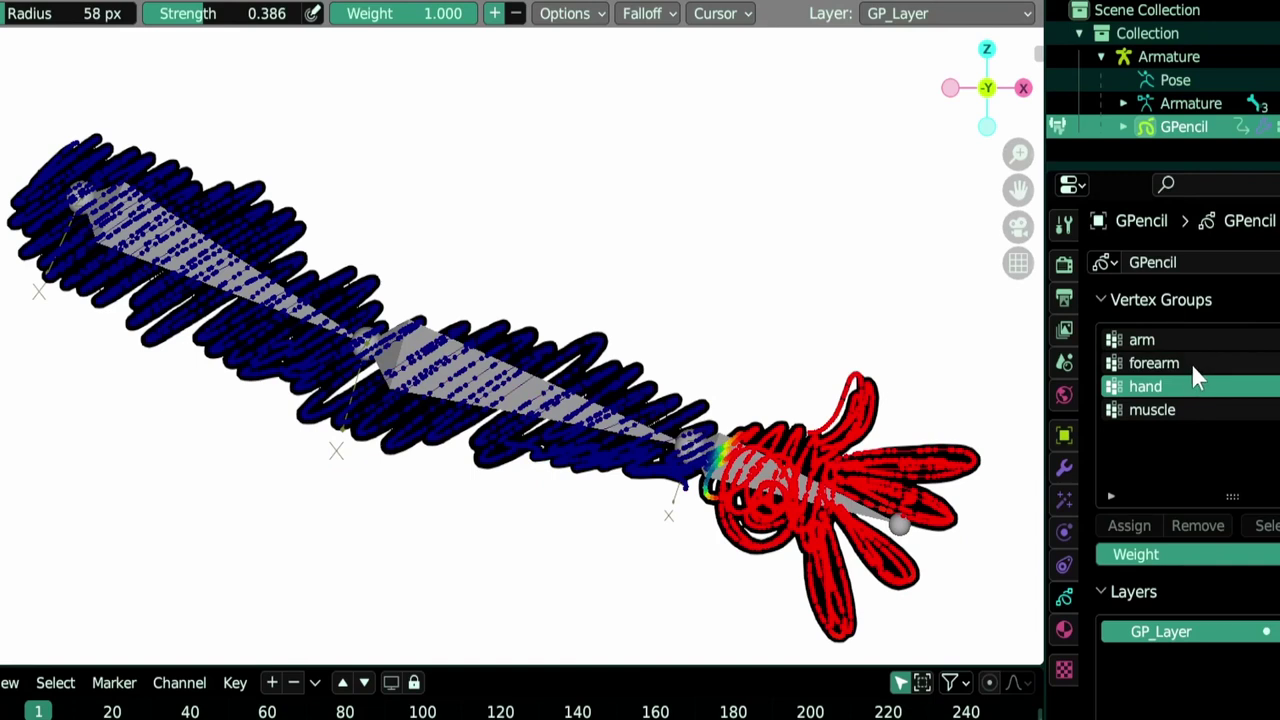
Cycle through the forearm, arm and hand groups to check each section's weights
{"action": "left_click", "coordinate": [1191, 363]}
{"action": "left_click", "coordinate": [1185, 340]}
{"action": "left_click", "coordinate": [1183, 363]}
{"action": "left_click", "coordinate": [1183, 390]}
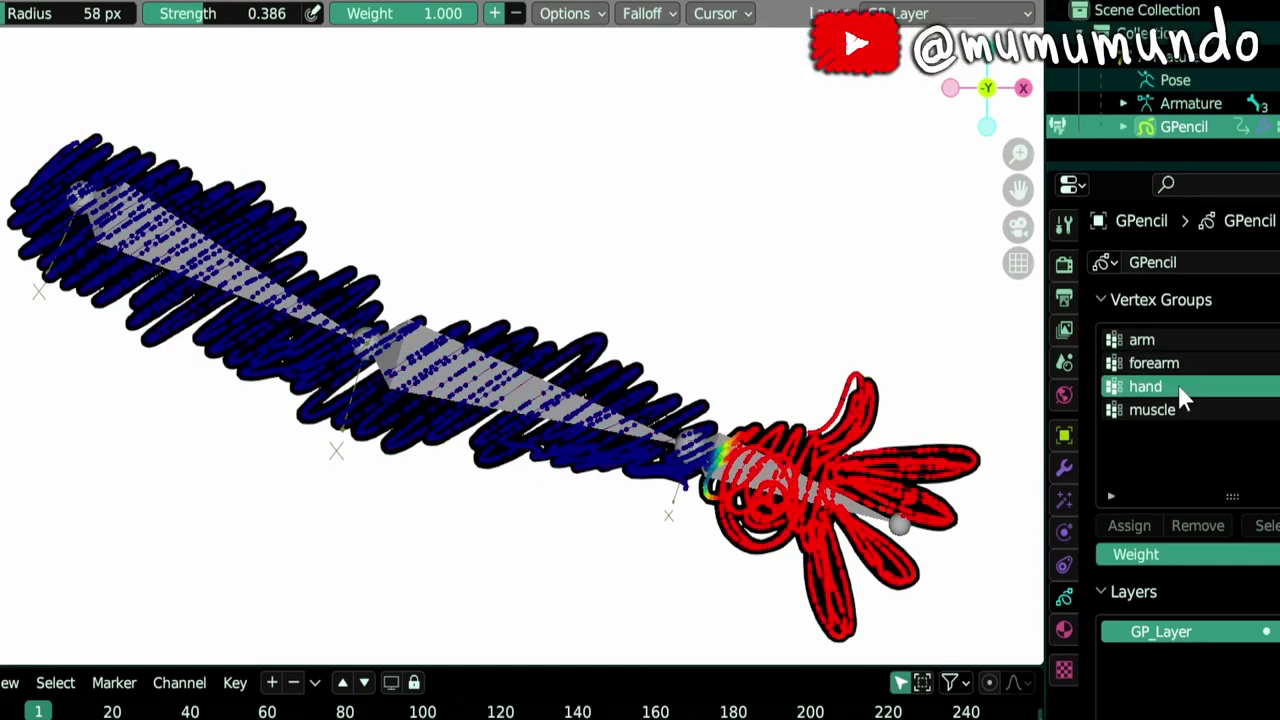
{"action": "left_click", "coordinate": [1190, 363]}
{"action": "left_click", "coordinate": [1194, 340]}
{"action": "left_click", "coordinate": [1190, 363]}
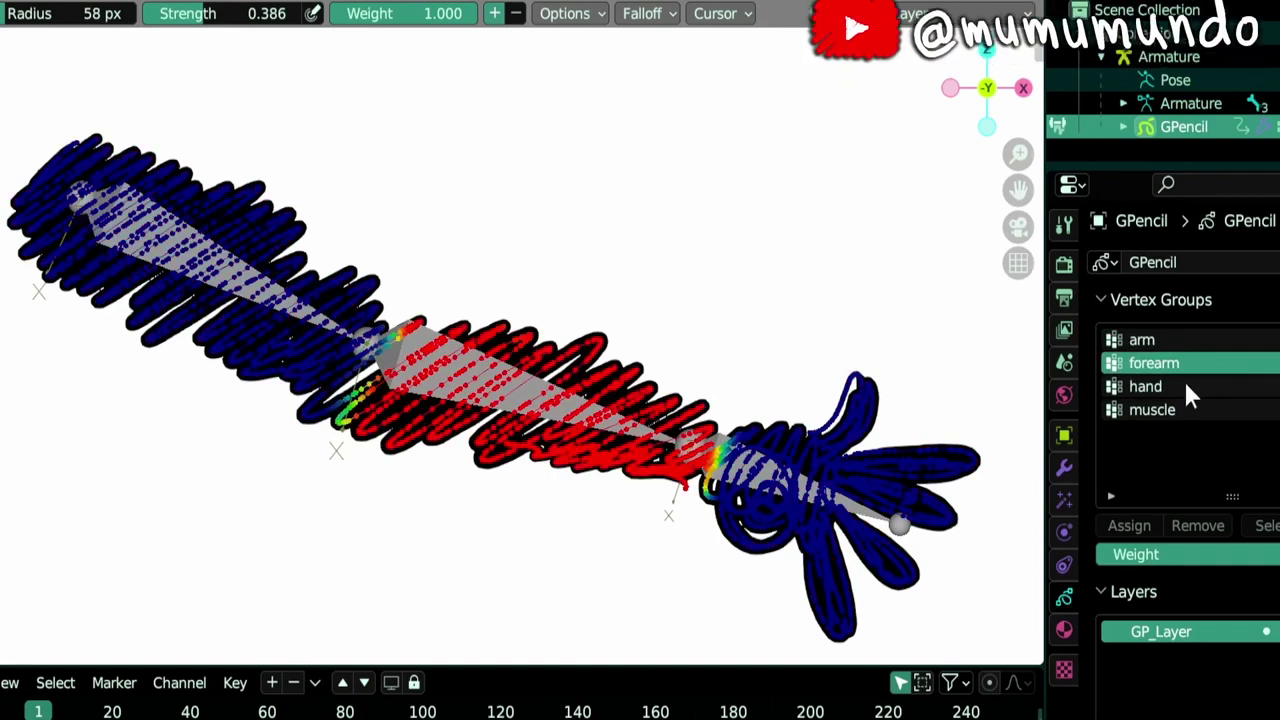
{"action": "left_click", "coordinate": [1185, 340]}
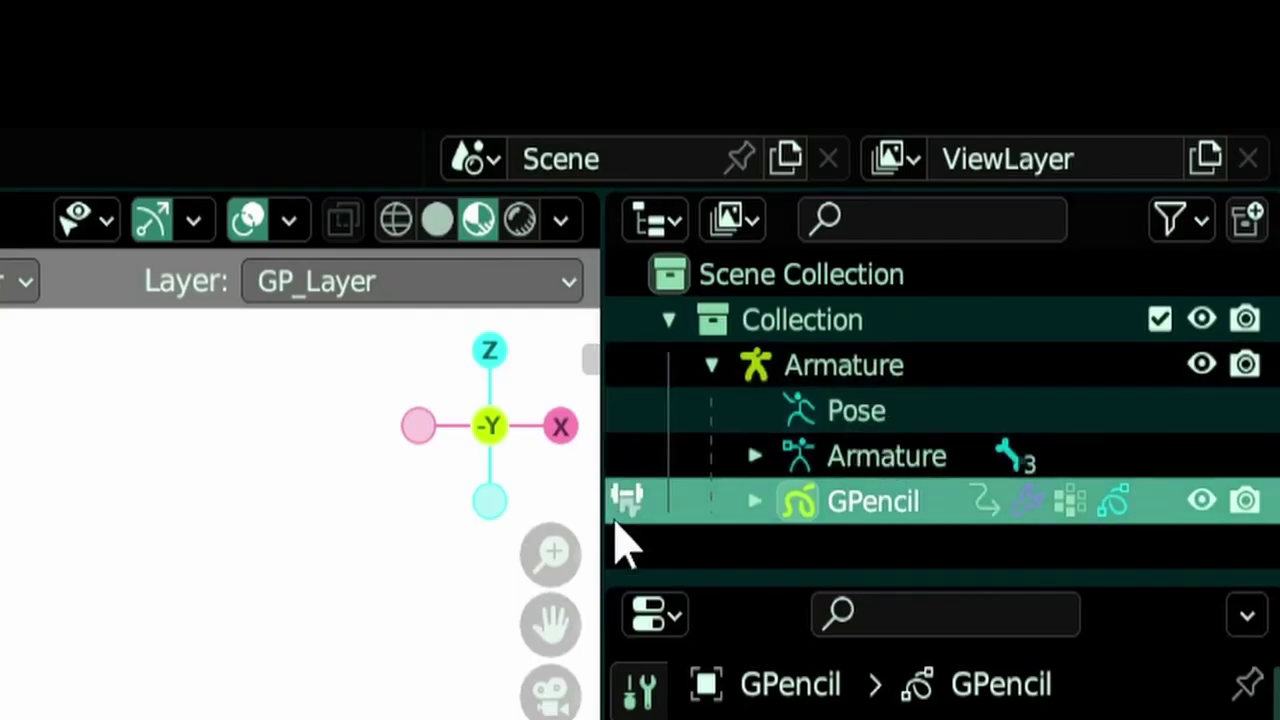
Leave weight painting and click through the forearm, hand and arm vertex groups
{"action": "left_click", "coordinate": [1057, 126]}
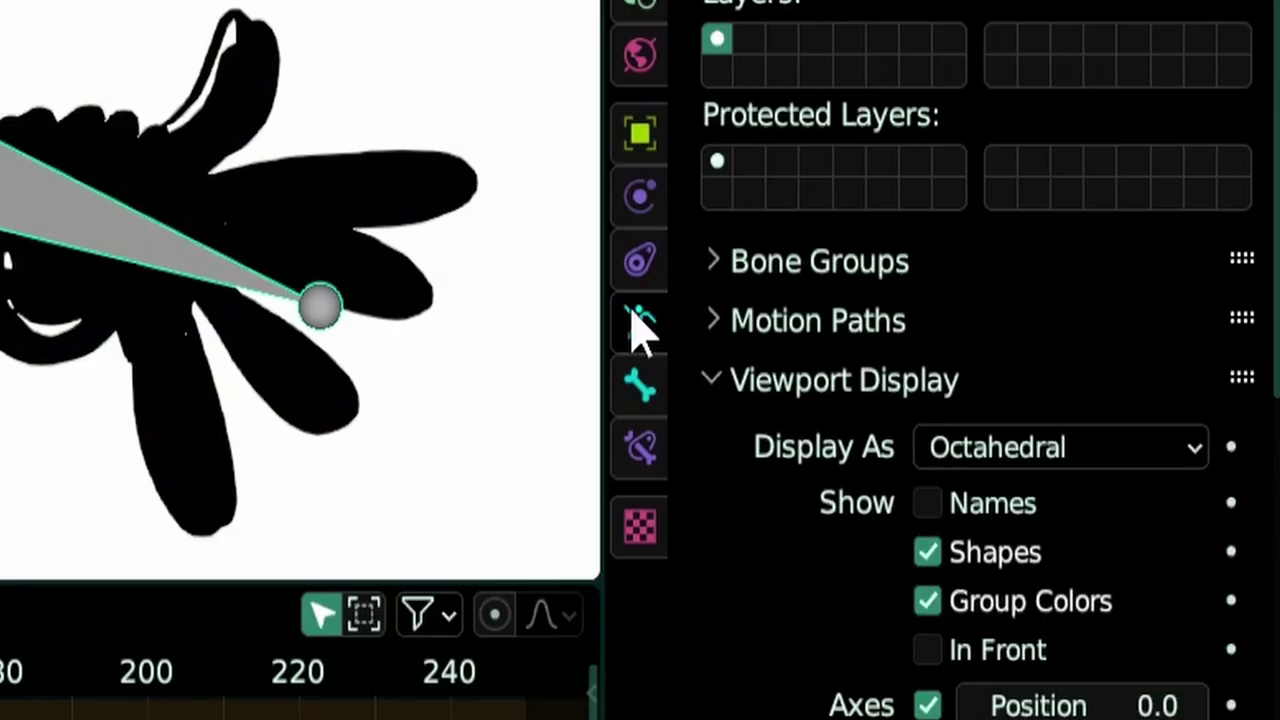
{"action": "scroll", "coordinate": [1006, 423], "scroll_direction": "down", "scroll_amount": 4}
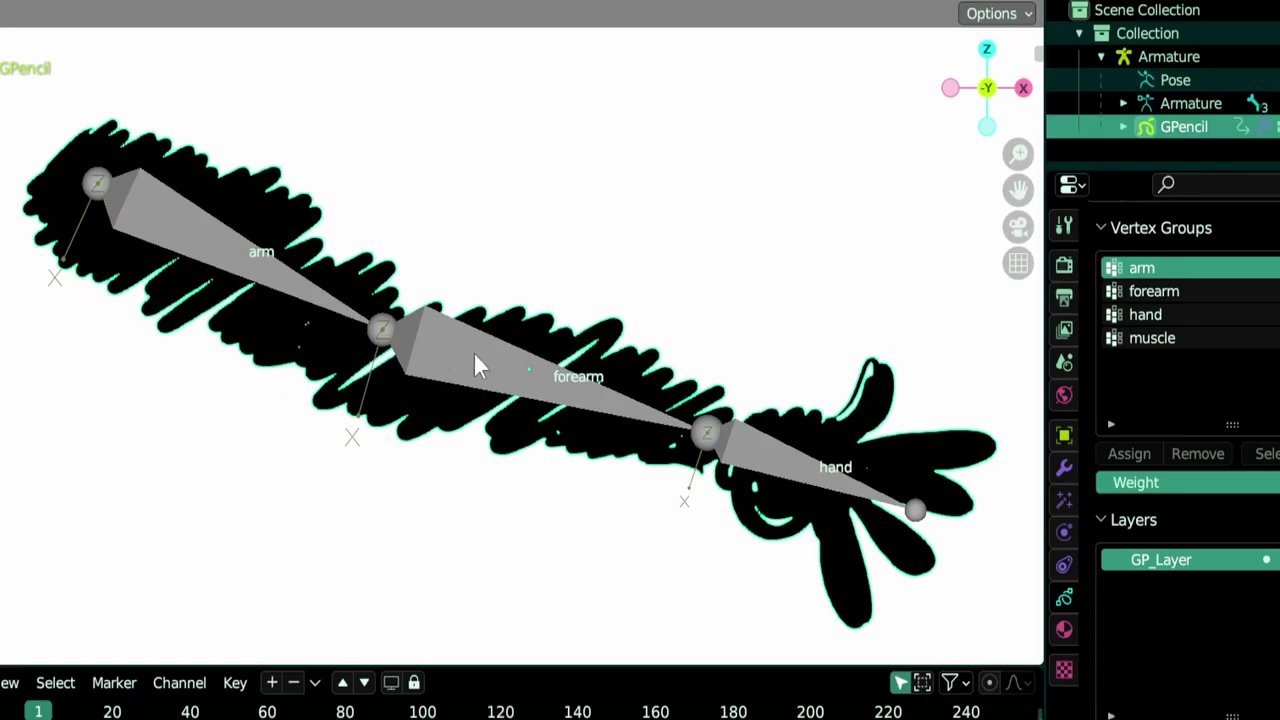
{"action": "scroll", "coordinate": [823, 508], "scroll_direction": "up", "scroll_amount": 1}
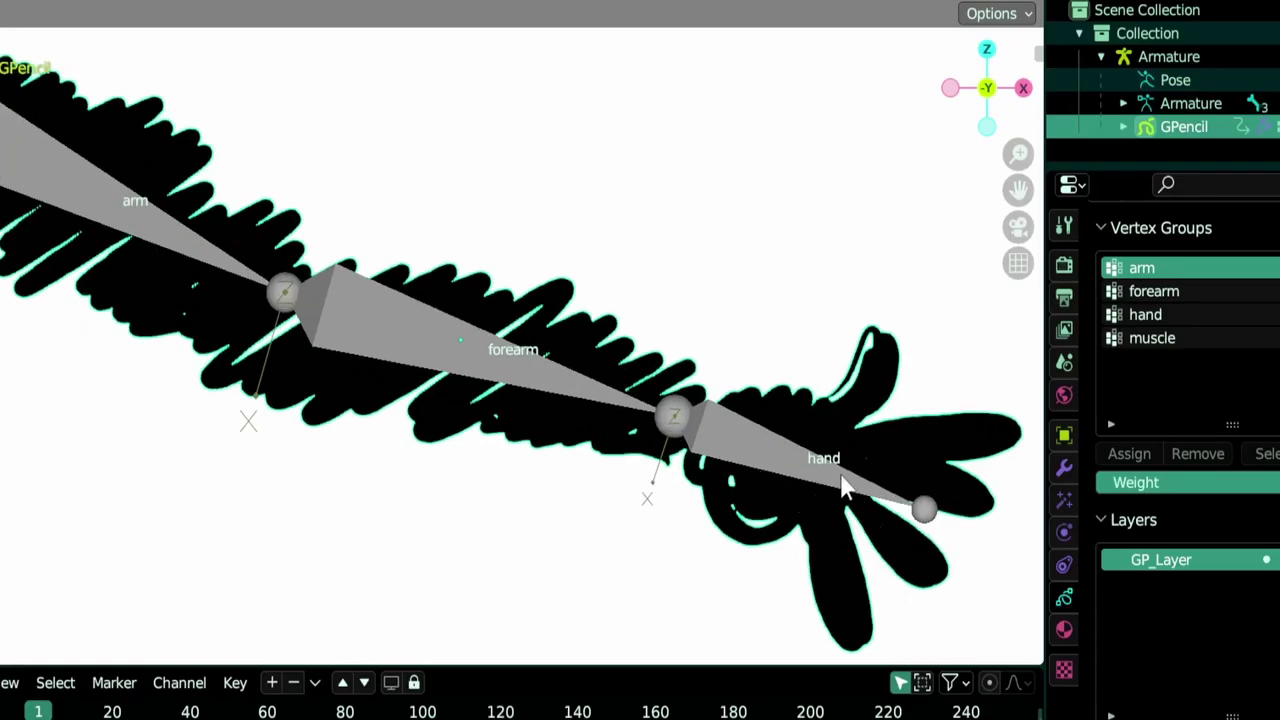
{"action": "left_click", "coordinate": [1168, 290]}
{"action": "left_click", "coordinate": [1166, 316]}
{"action": "left_click", "coordinate": [1170, 270]}
Return the Grease Pencil arm to Weight Paint with muscle as the active group
{"action": "left_click", "coordinate": [1064, 467]}
{"action": "key", "text": "ctrl+Tab"}
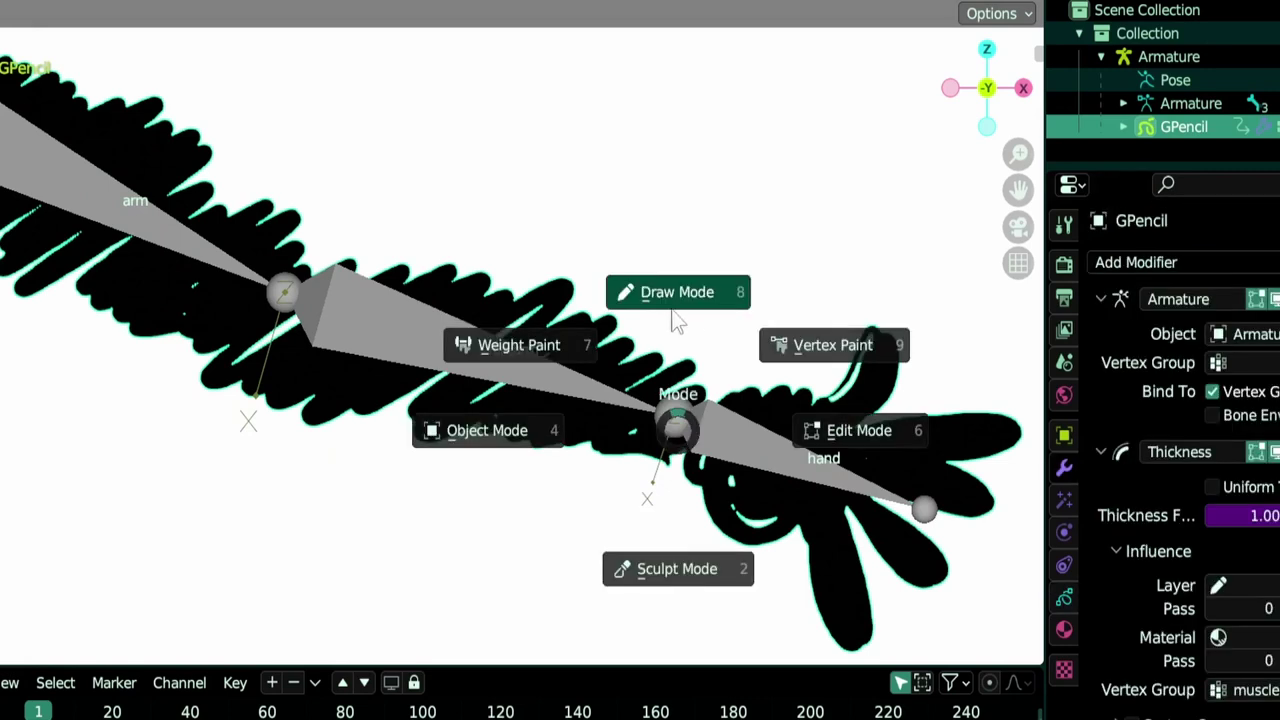
{"action": "left_click", "coordinate": [519, 345]}
{"action": "left_click", "coordinate": [1064, 435]}
{"action": "left_click", "coordinate": [1145, 386]}
{"action": "left_click", "coordinate": [1162, 410]}
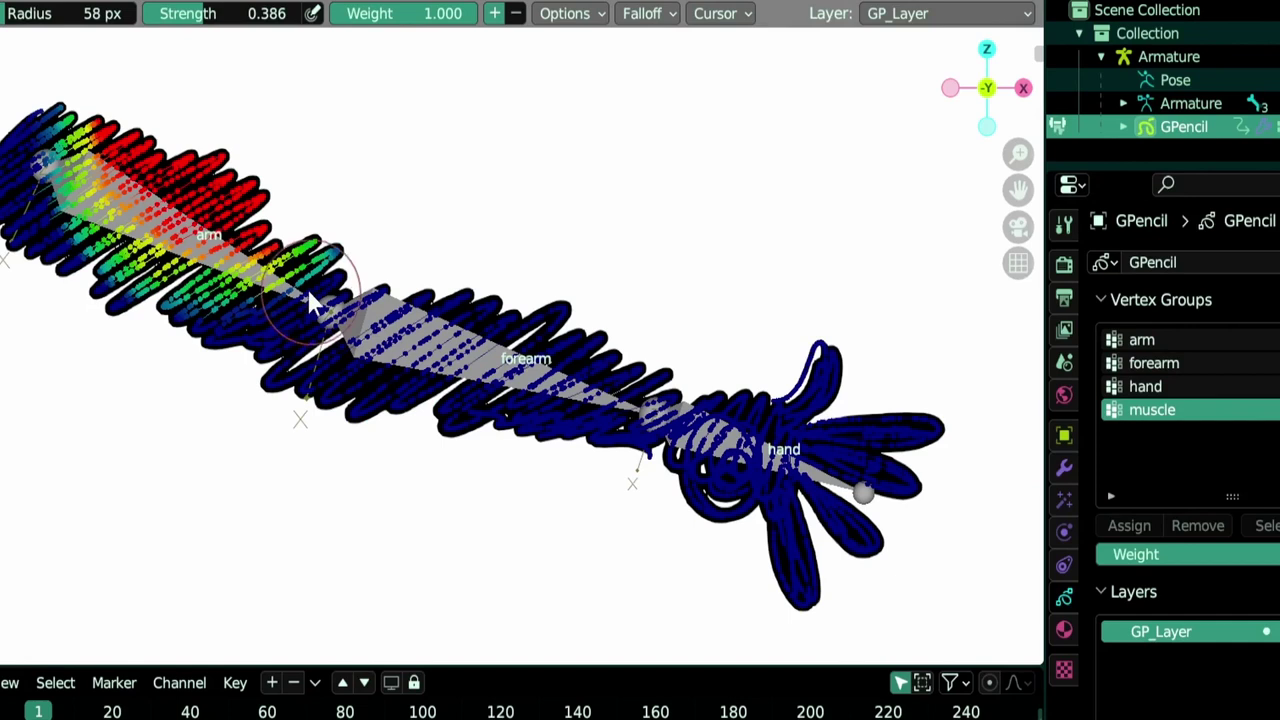
Review arm, forearm, hand and muscle weights, then show the Armature and Thickness modifiers
{"action": "left_click", "coordinate": [1150, 340]}
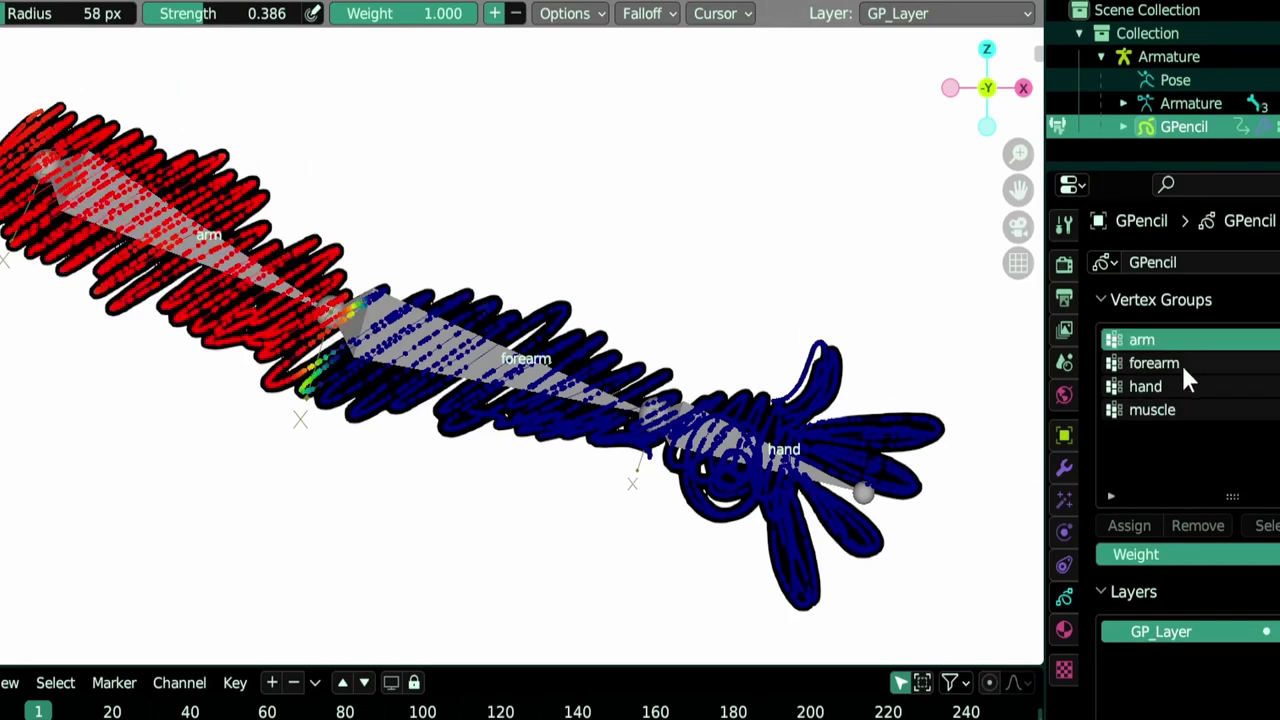
{"action": "left_click", "coordinate": [1160, 363]}
{"action": "left_click", "coordinate": [1165, 386]}
{"action": "left_click", "coordinate": [1166, 410]}
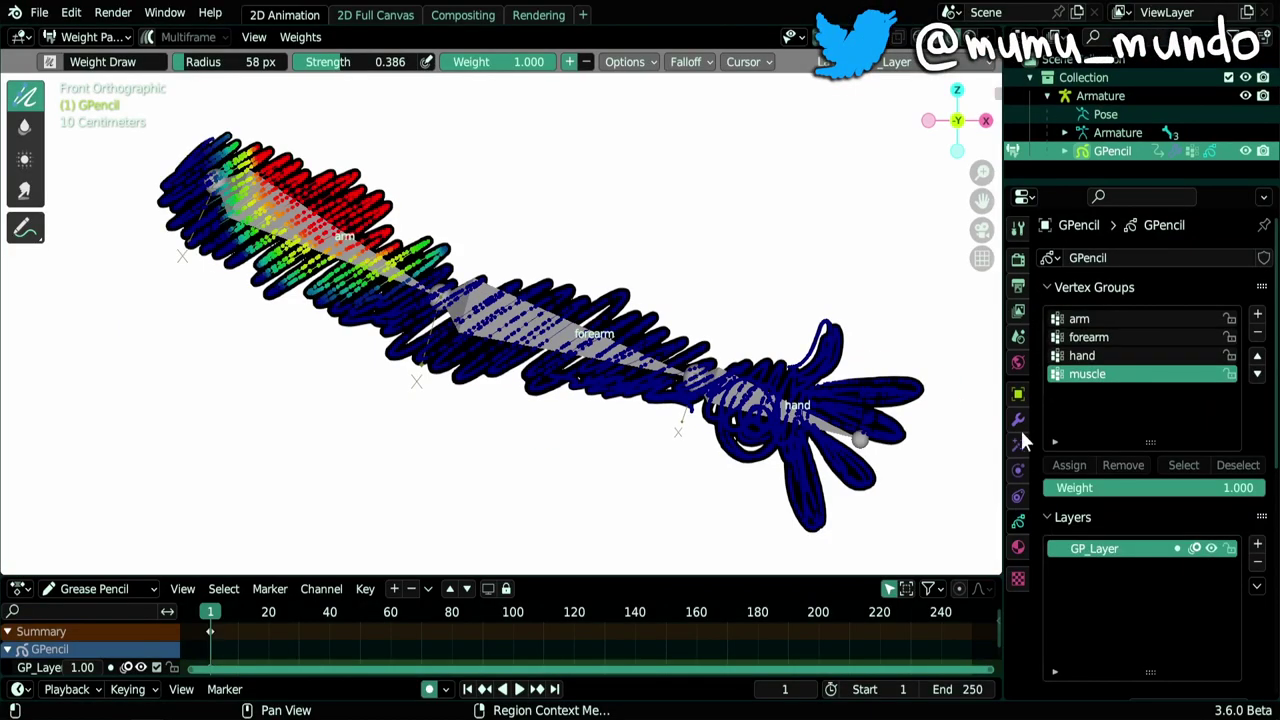
{"action": "left_click", "coordinate": [1064, 467]}
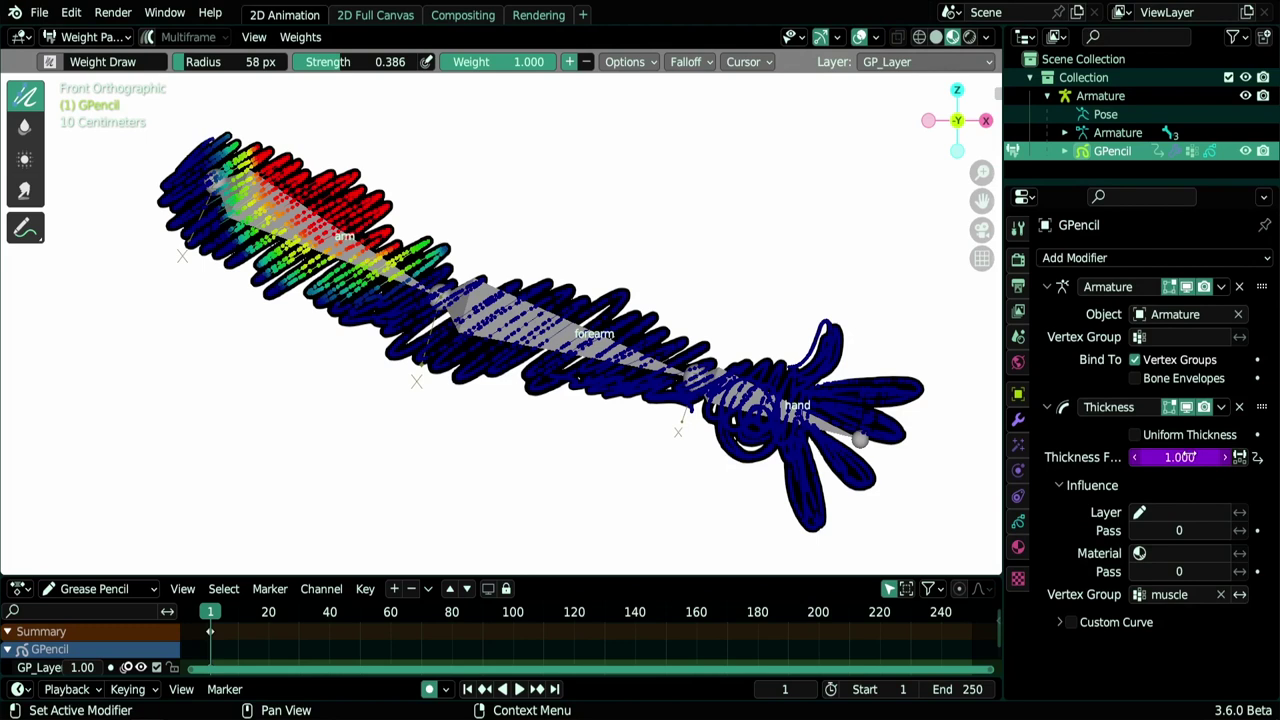
Test-bend the forearm bone in Pose Mode, cancel, then reselect the GPencil drawing
{"action": "key", "text": "ctrl+Tab"}
{"action": "left_click", "coordinate": [570, 345]}
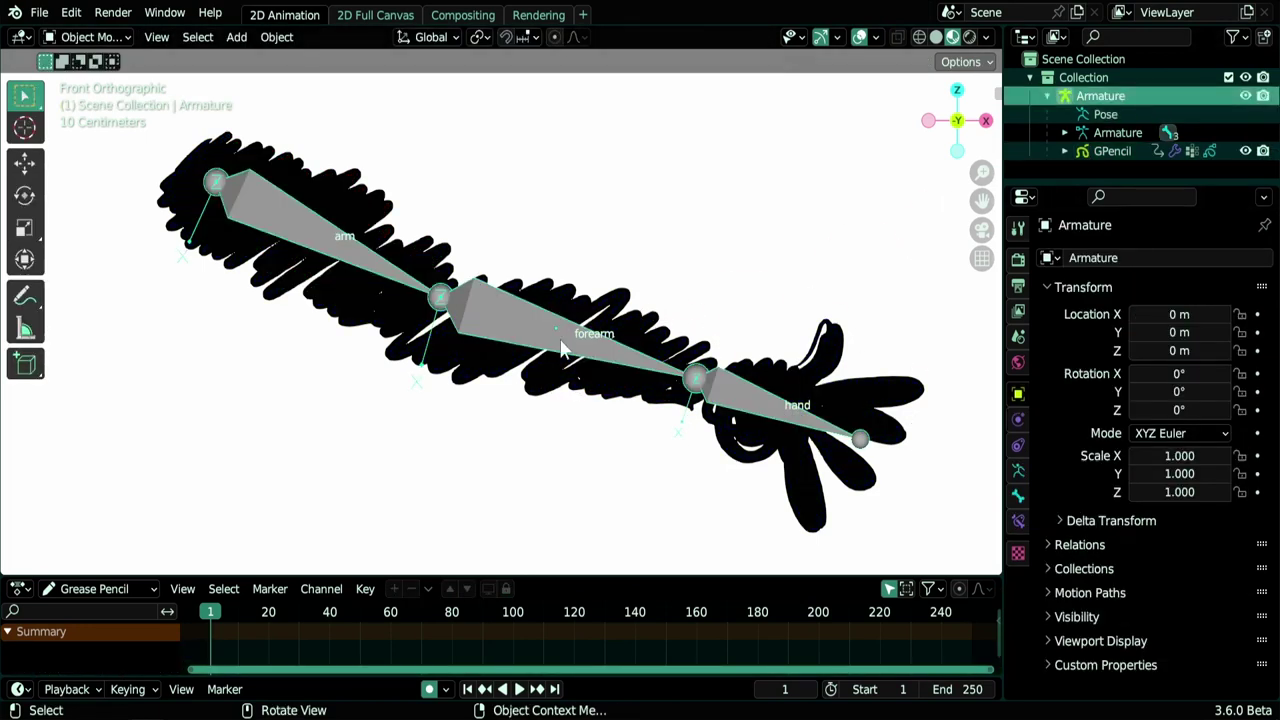
{"action": "key", "text": "ctrl+Tab"}
{"action": "left_click", "coordinate": [563, 347]}
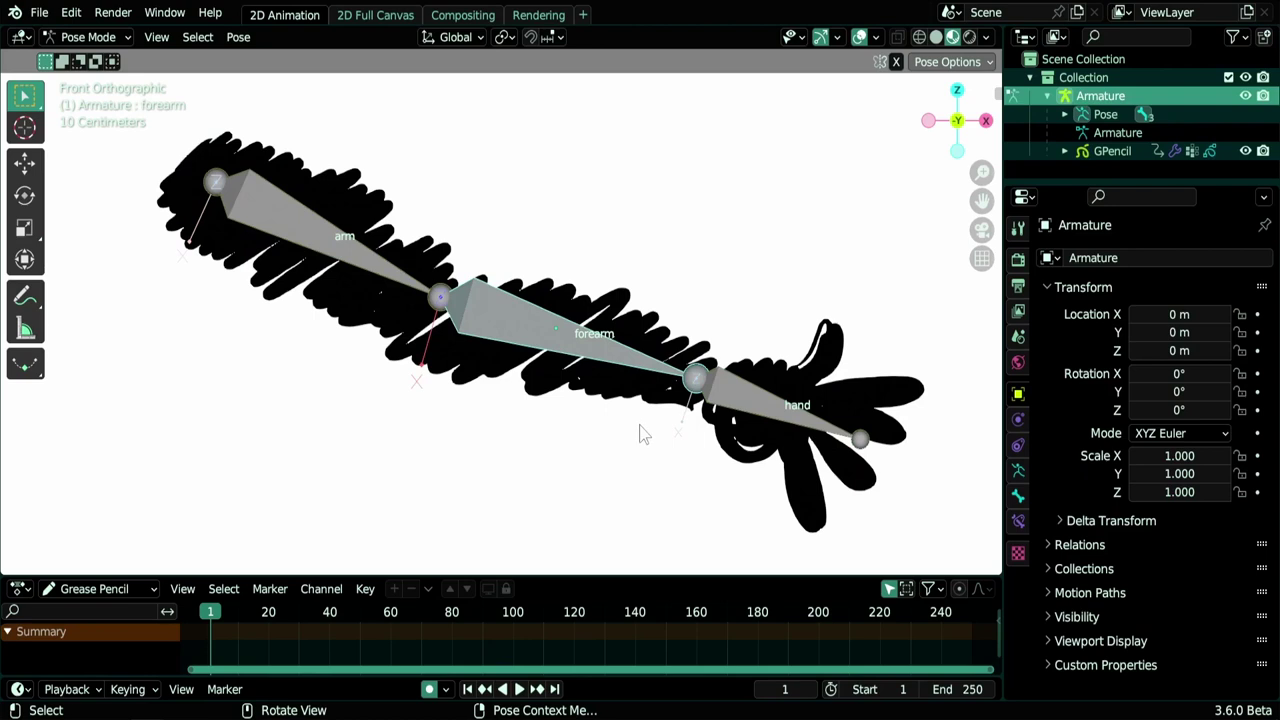
{"action": "key", "text": "r"}
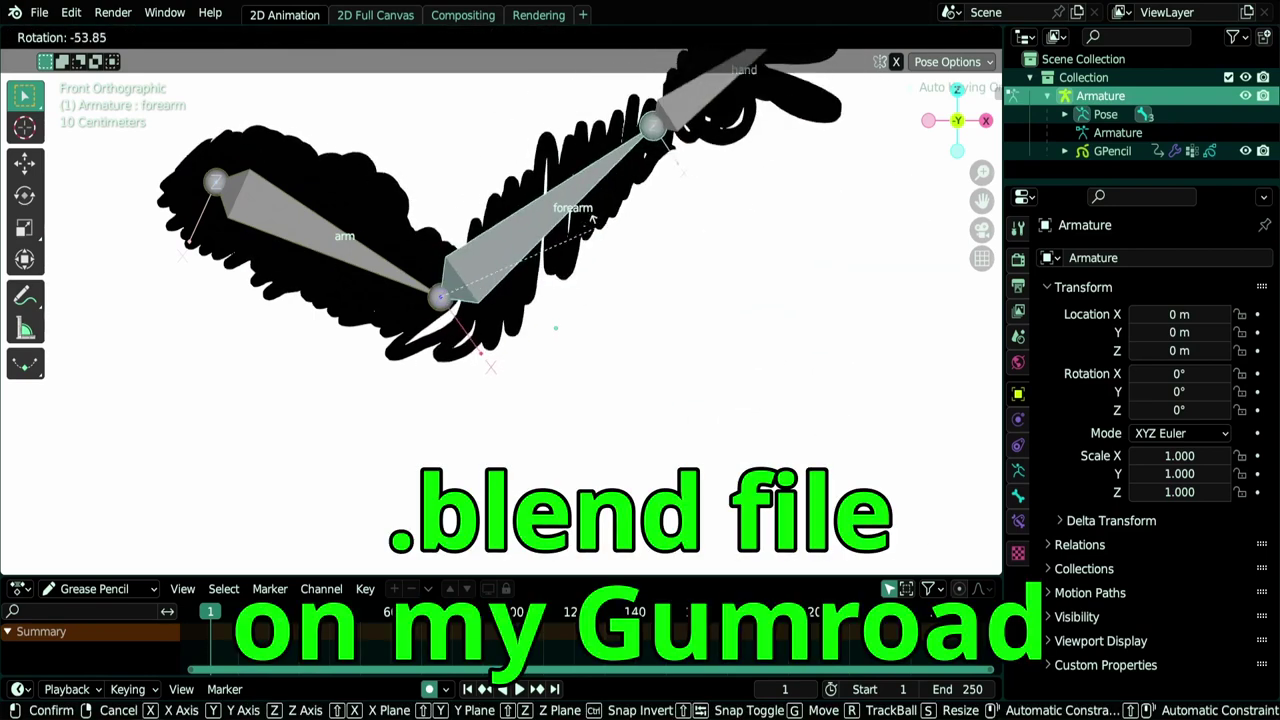
{"action": "left_click", "coordinate": [585, 276]}
{"action": "middle_click_drag", "start_coordinate": [585, 276], "coordinate": [668, 343], "text": "shift"}
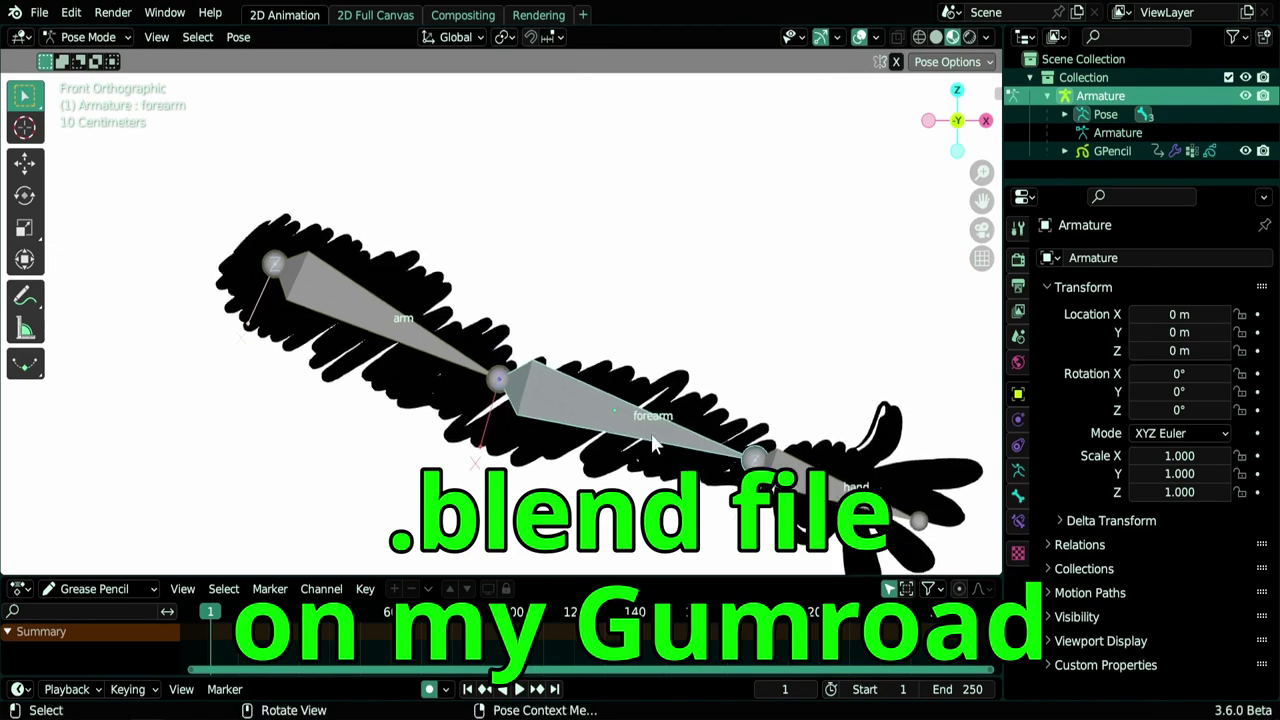
{"action": "key", "text": "r"}
{"action": "key", "text": "Escape"}
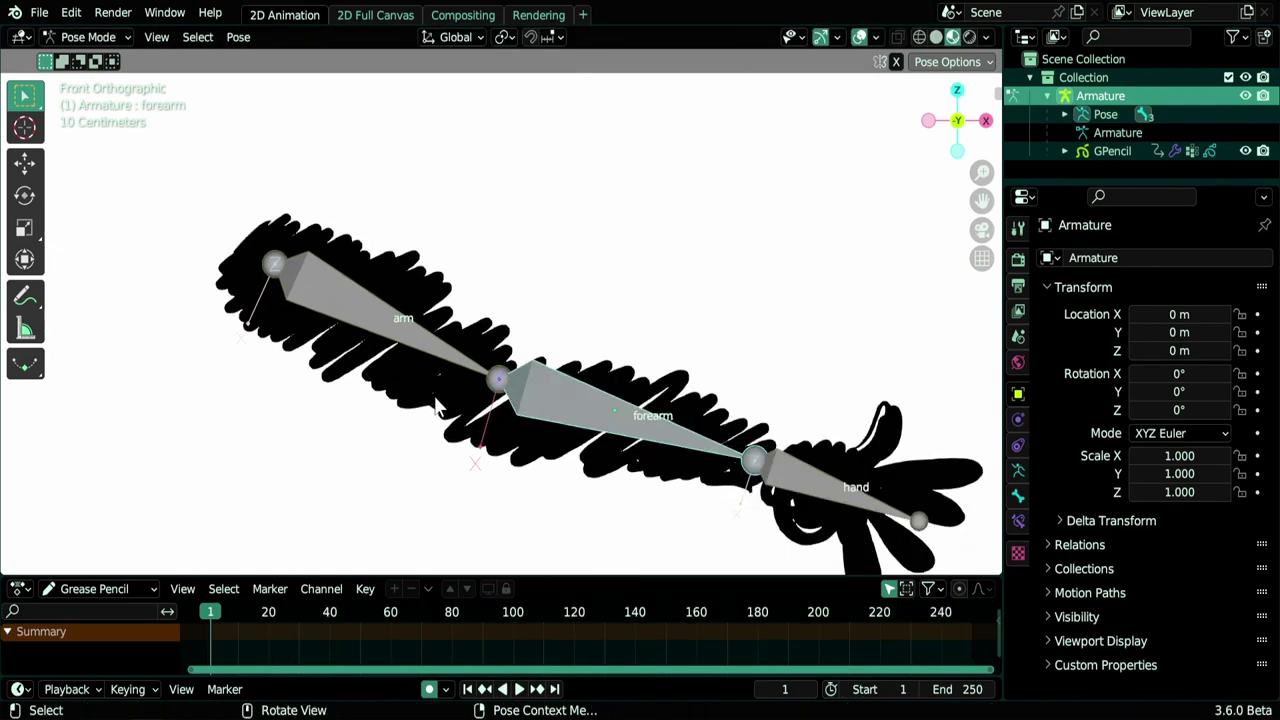
{"action": "left_click", "coordinate": [436, 404]}
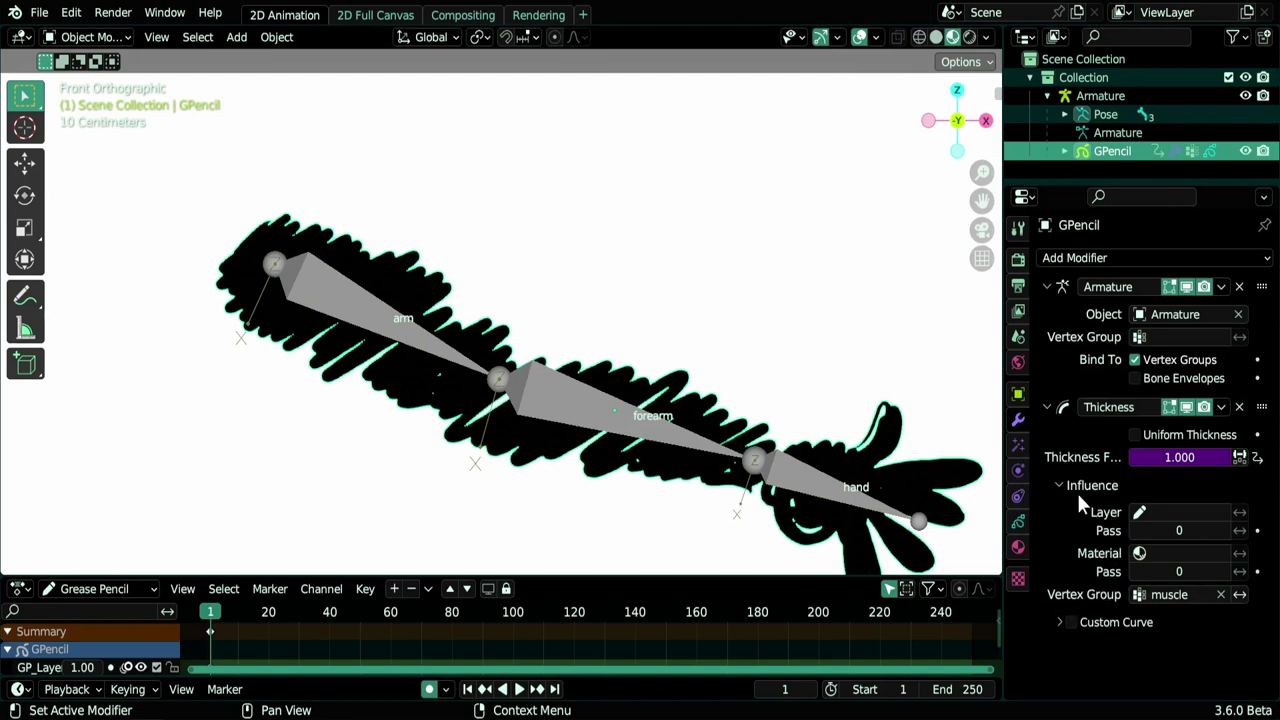
{"action": "right_click", "coordinate": [1179, 457]}
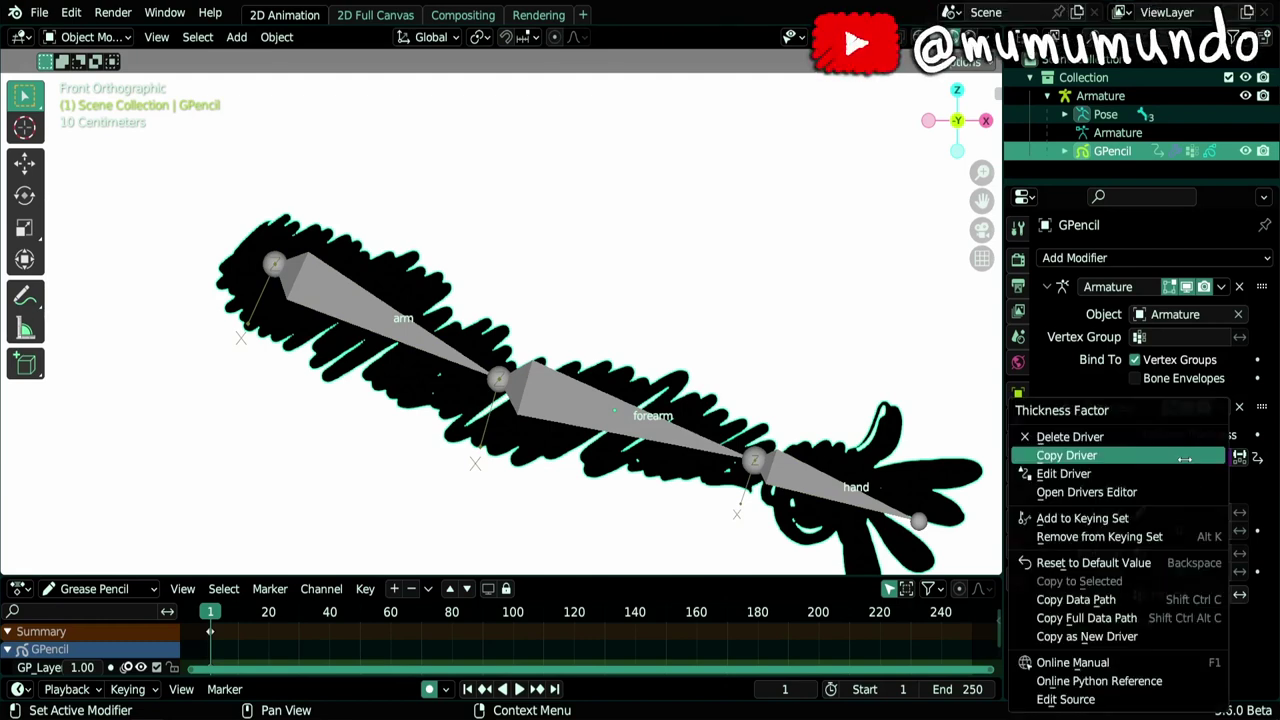
{"action": "key", "text": "ctrl+Tab"}
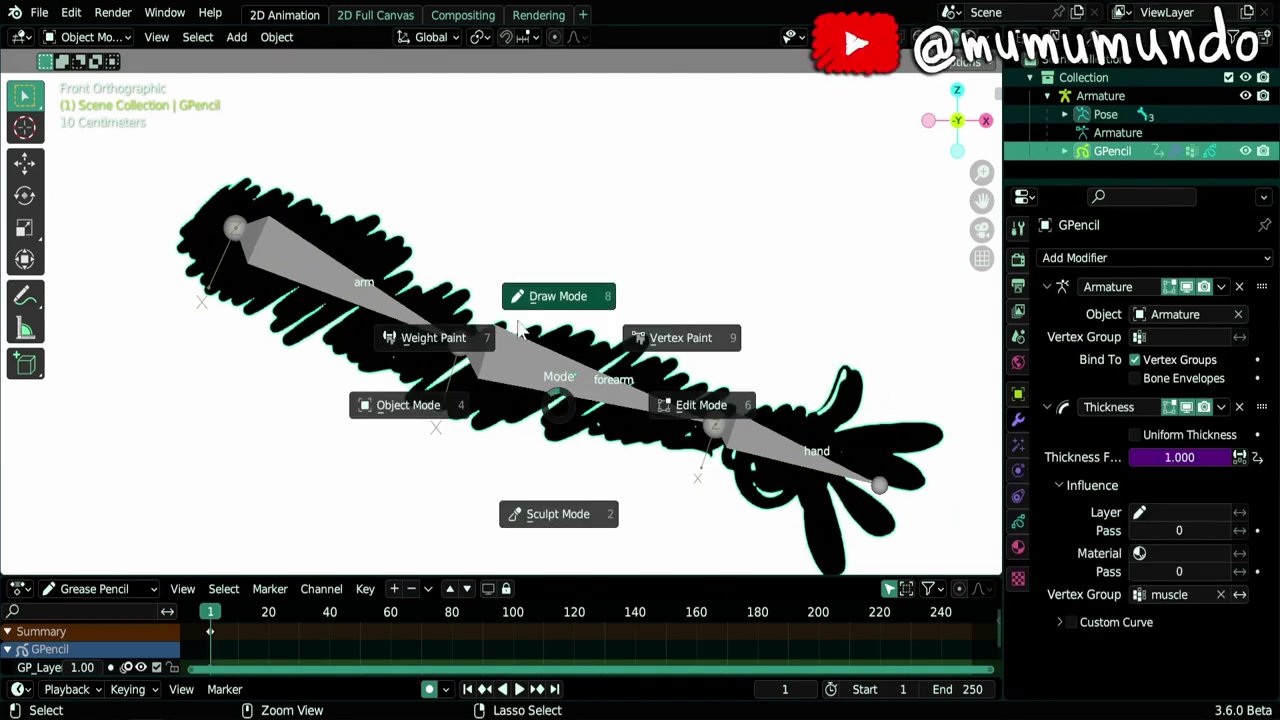
Put the drawing in Weight Paint and compare the arm and forearm group weights
{"action": "left_click", "coordinate": [430, 337]}
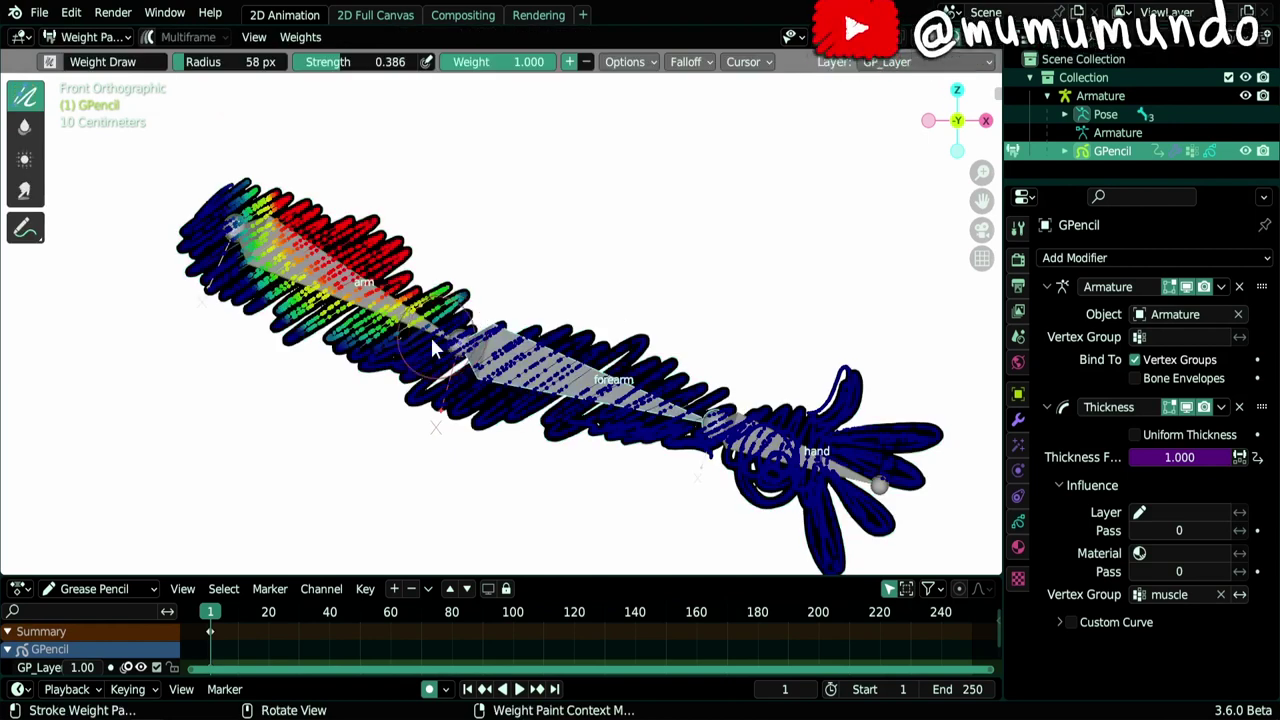
{"action": "left_click", "coordinate": [1018, 521]}
{"action": "left_click", "coordinate": [1116, 318]}
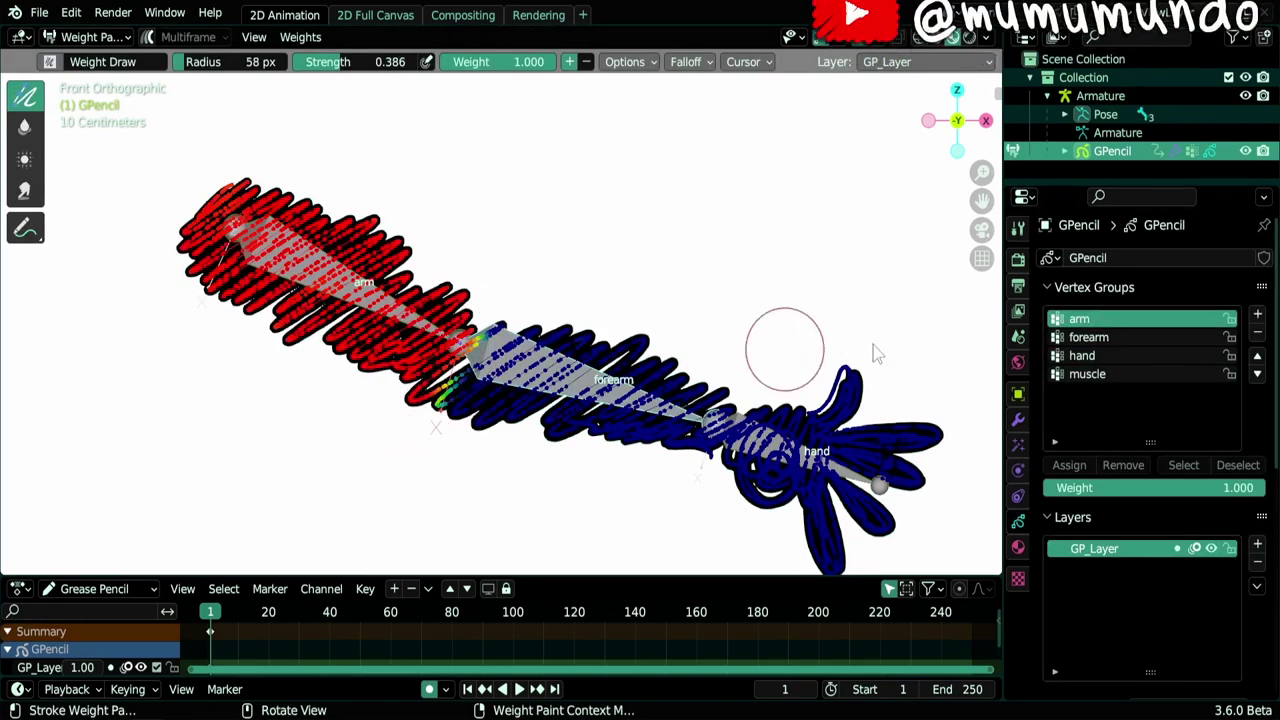
{"action": "left_click", "coordinate": [1107, 337]}
{"action": "left_click", "coordinate": [1111, 318]}
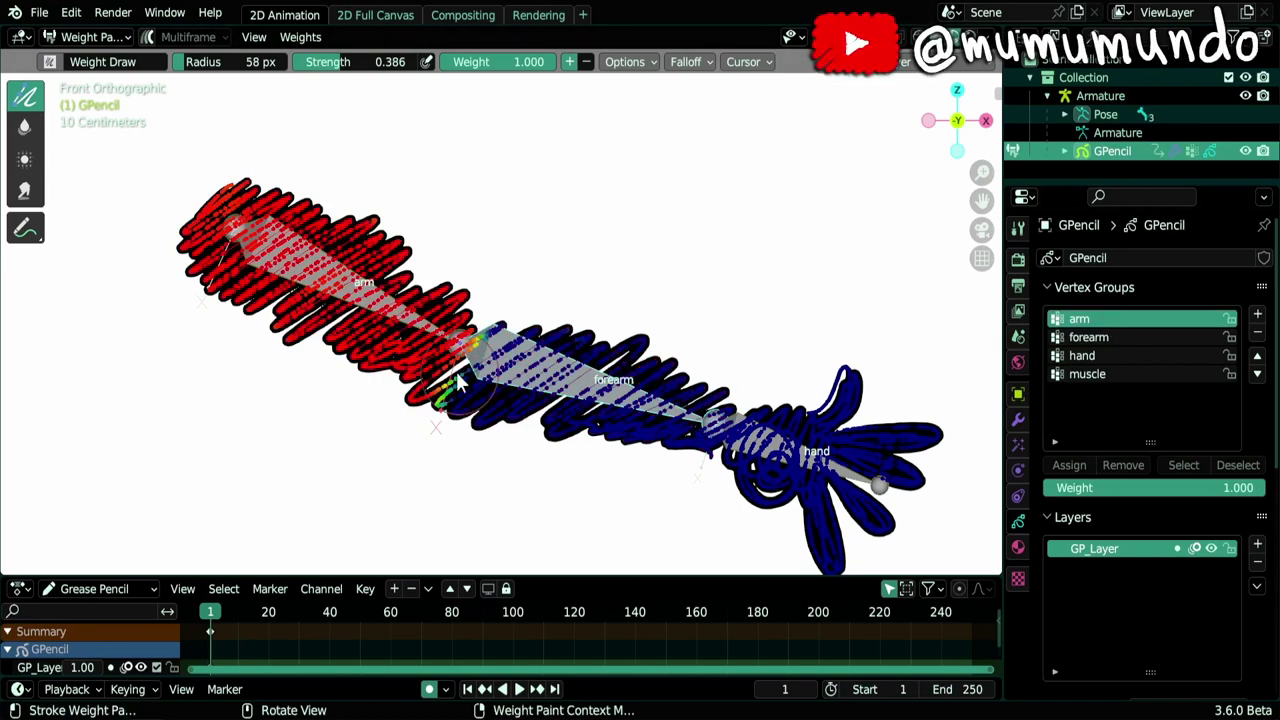
{"action": "left_click", "coordinate": [1093, 337]}
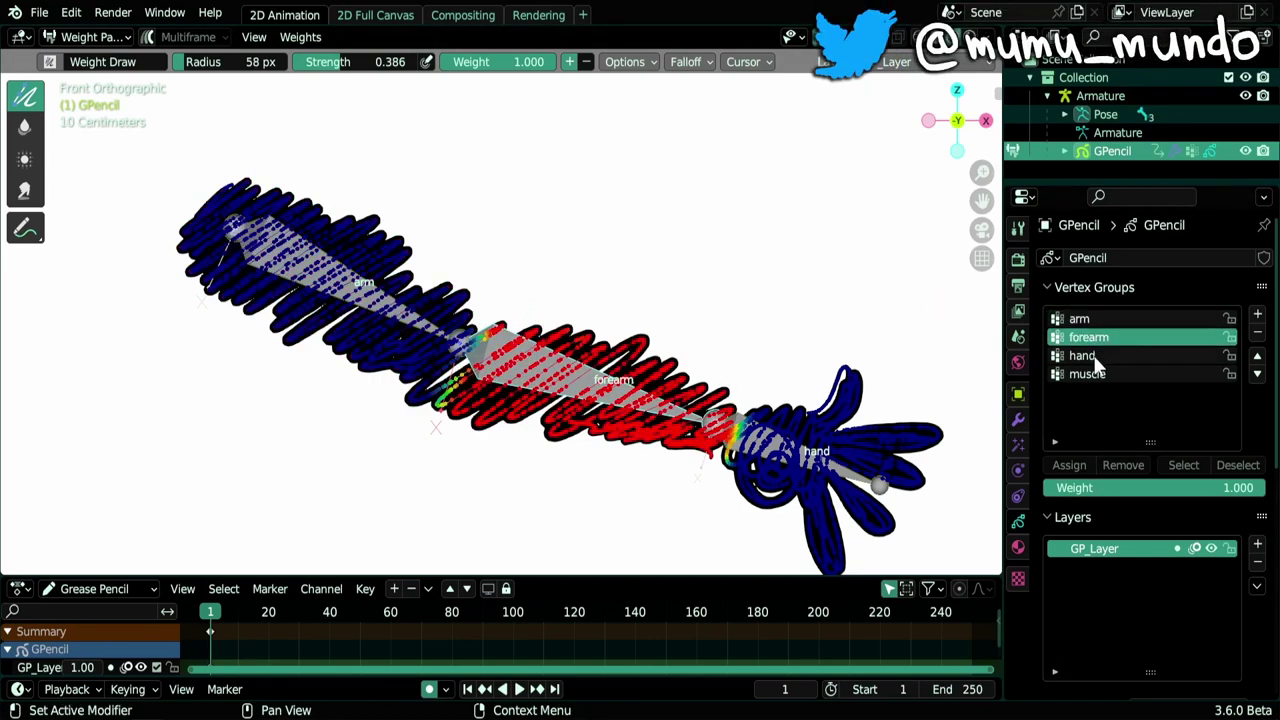
{"action": "left_click", "coordinate": [1100, 320]}
{"action": "left_click", "coordinate": [1100, 337]}
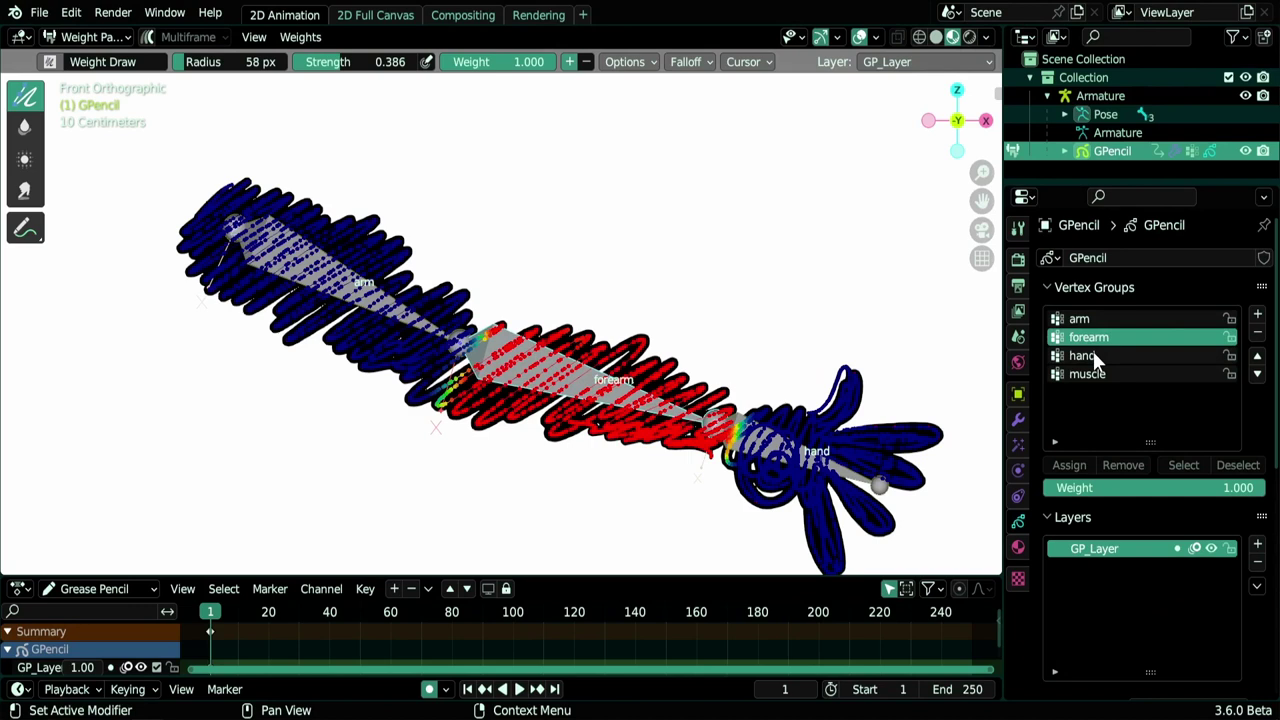
{"action": "key", "text": "ctrl+z"}
{"action": "left_click", "coordinate": [1103, 339]}
{"action": "left_click", "coordinate": [1106, 318]}
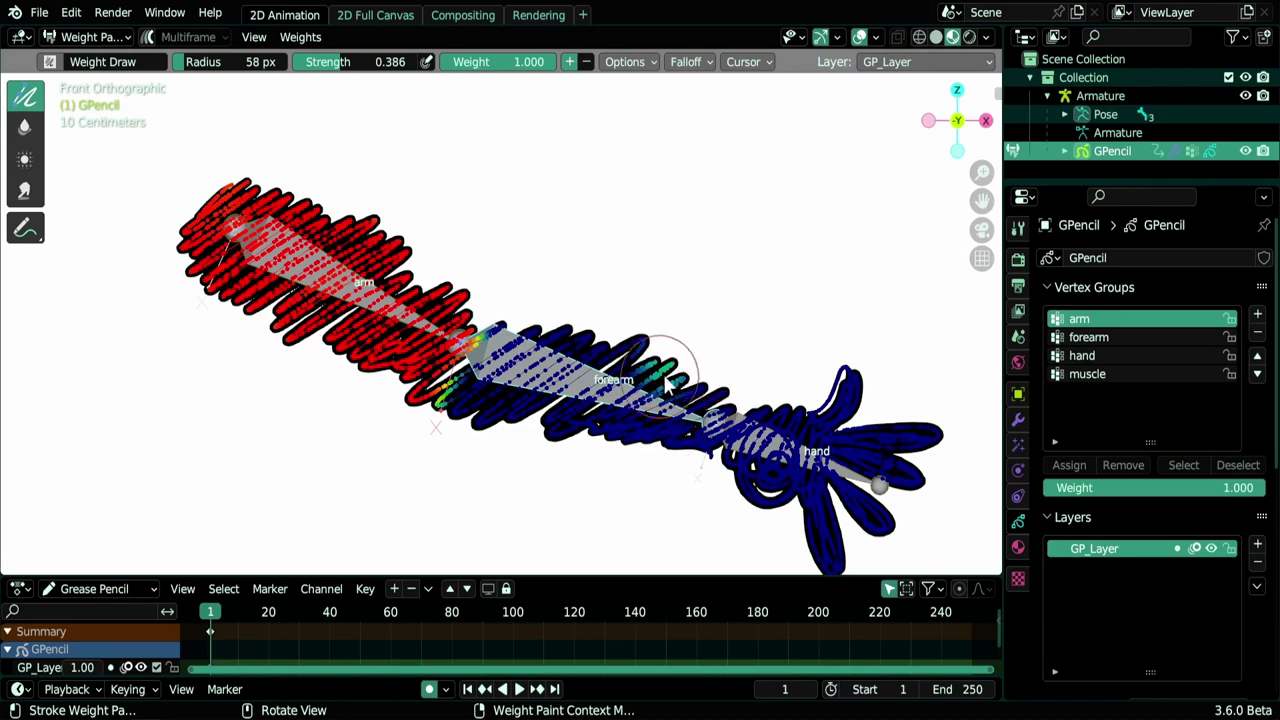
{"action": "scroll", "coordinate": [660, 428], "scroll_direction": "up", "scroll_amount": 5}
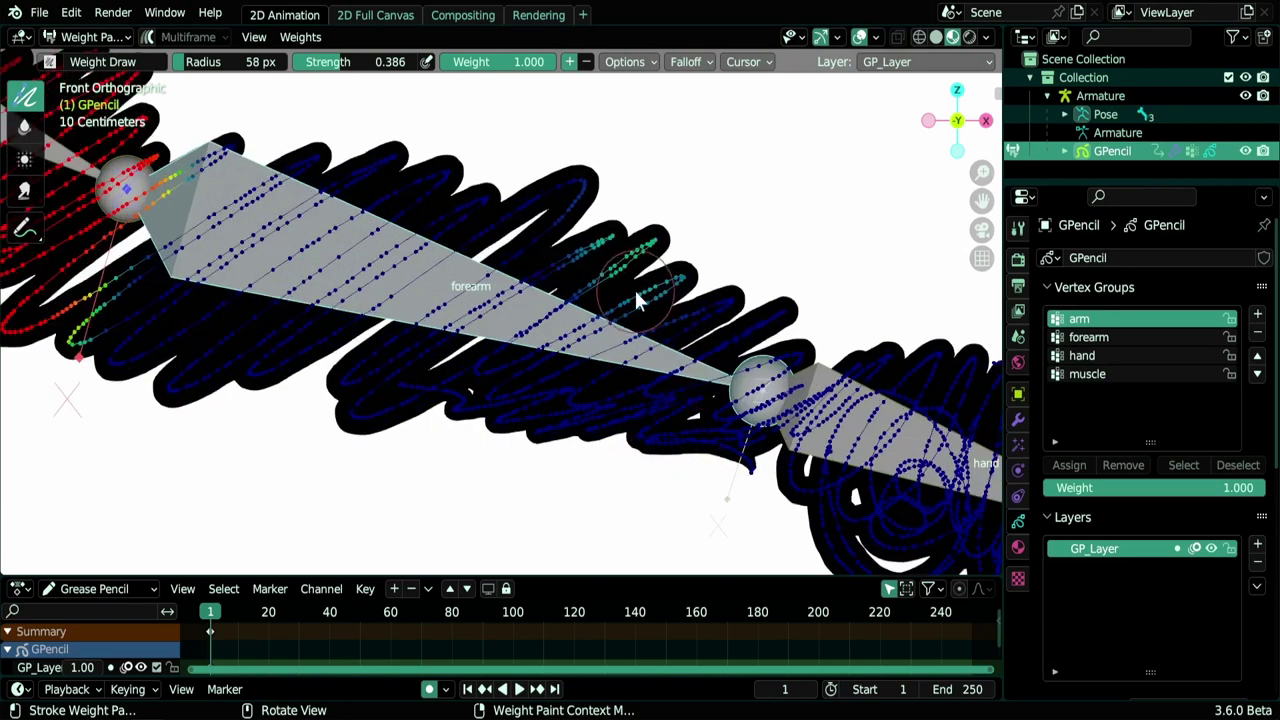
{"action": "scroll", "coordinate": [638, 296], "scroll_direction": "down", "scroll_amount": 6}
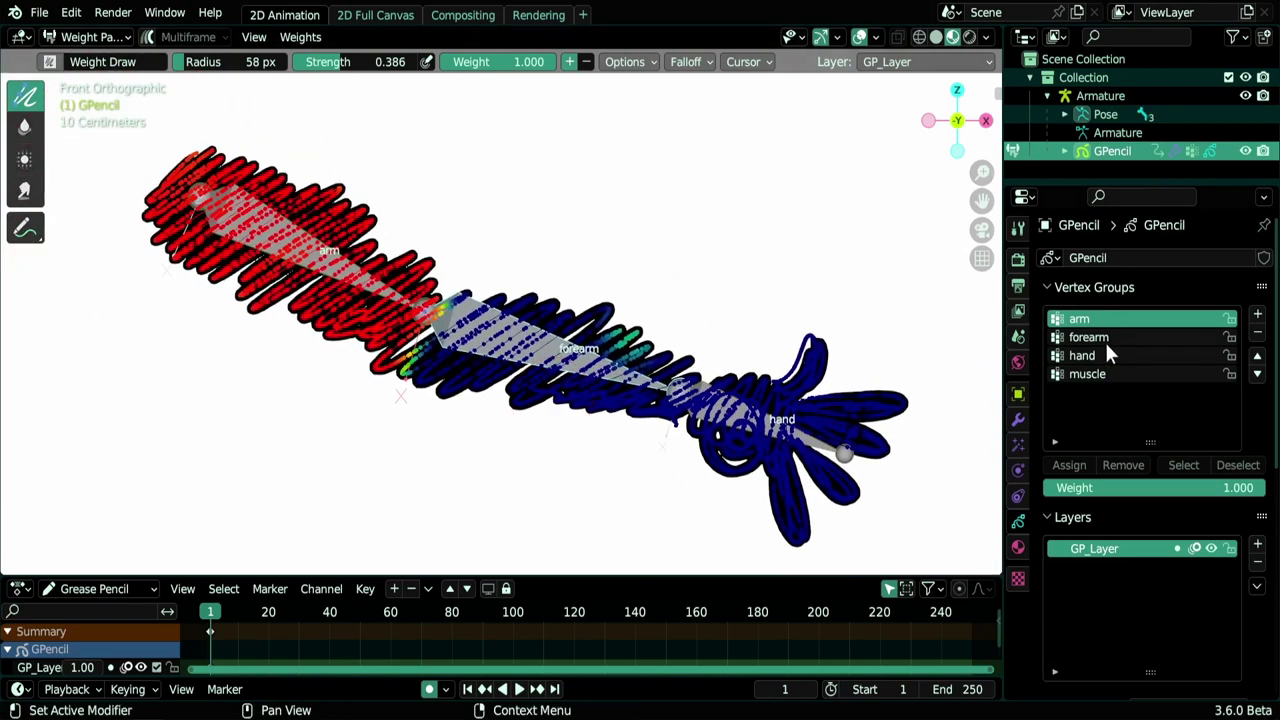
Paint full forearm weight over the forearm strokes, then check hand, muscle and arm groups
{"action": "left_click", "coordinate": [1108, 336]}
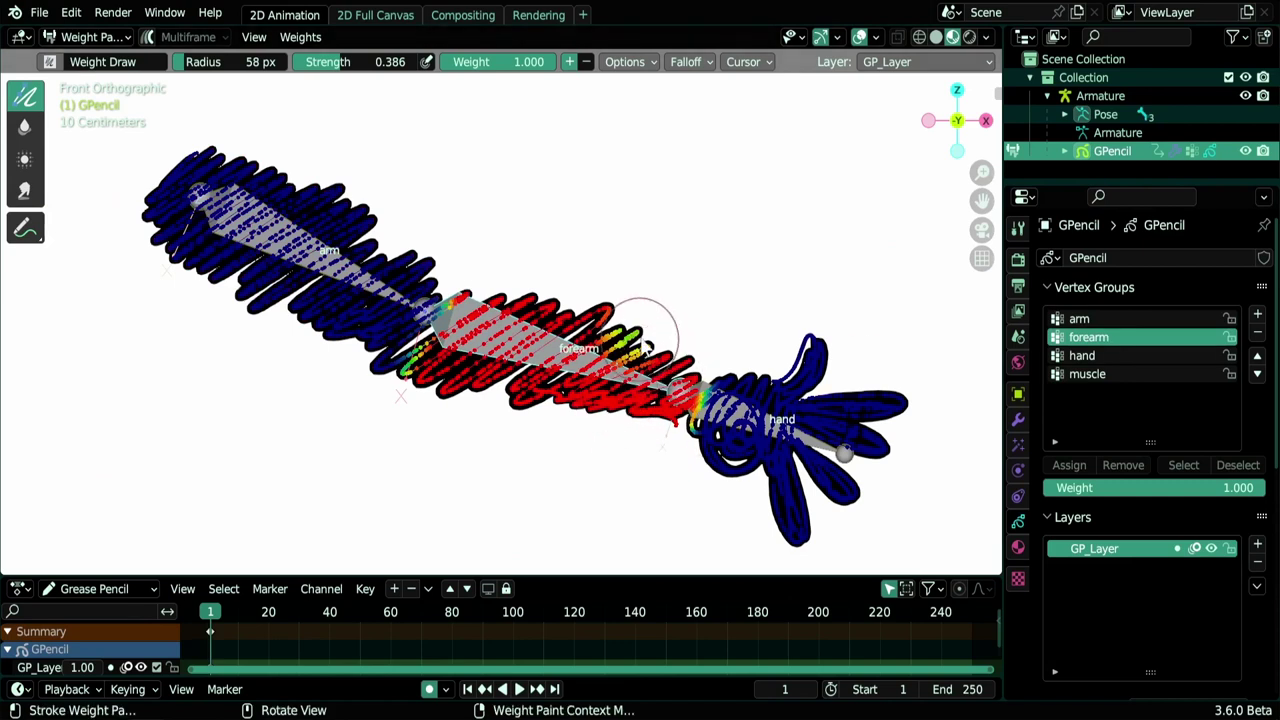
{"action": "left_click_drag", "start_coordinate": [646, 346], "coordinate": [638, 283]}
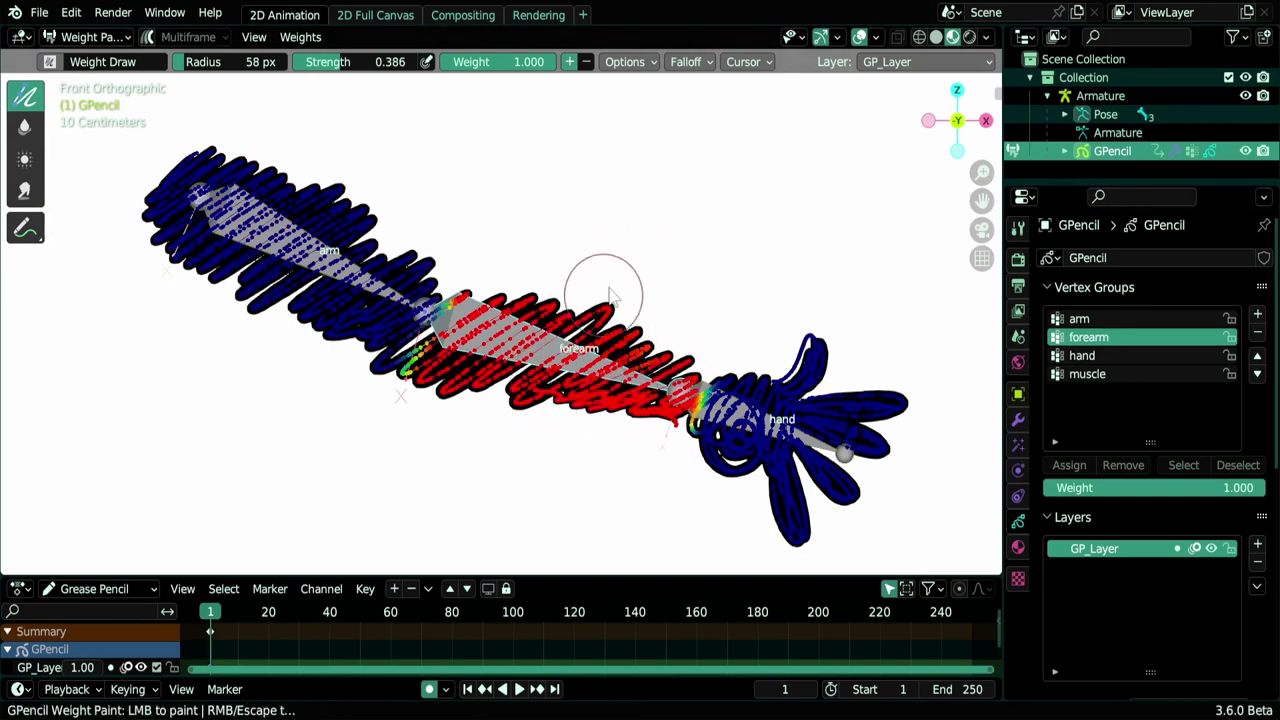
{"action": "left_click_drag", "start_coordinate": [497, 367], "coordinate": [534, 503]}
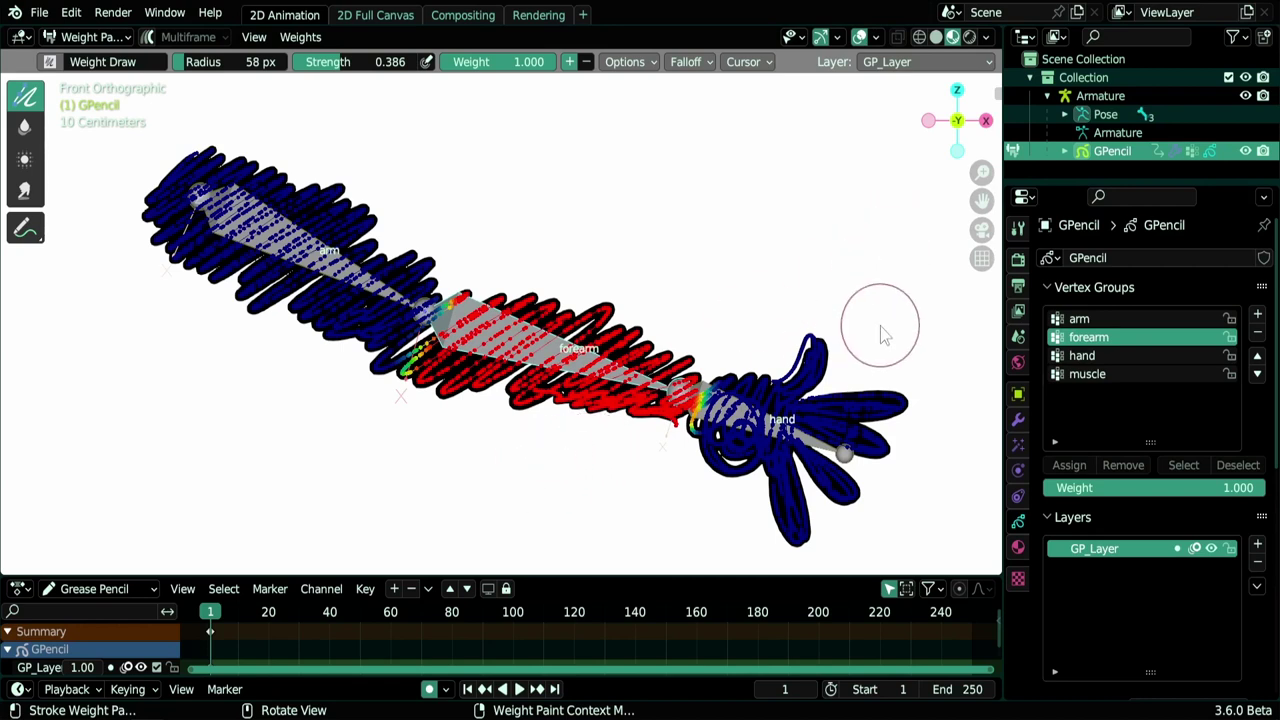
{"action": "left_click", "coordinate": [1107, 358]}
{"action": "left_click", "coordinate": [1108, 378]}
{"action": "left_click", "coordinate": [1114, 356]}
{"action": "left_click", "coordinate": [1118, 320]}
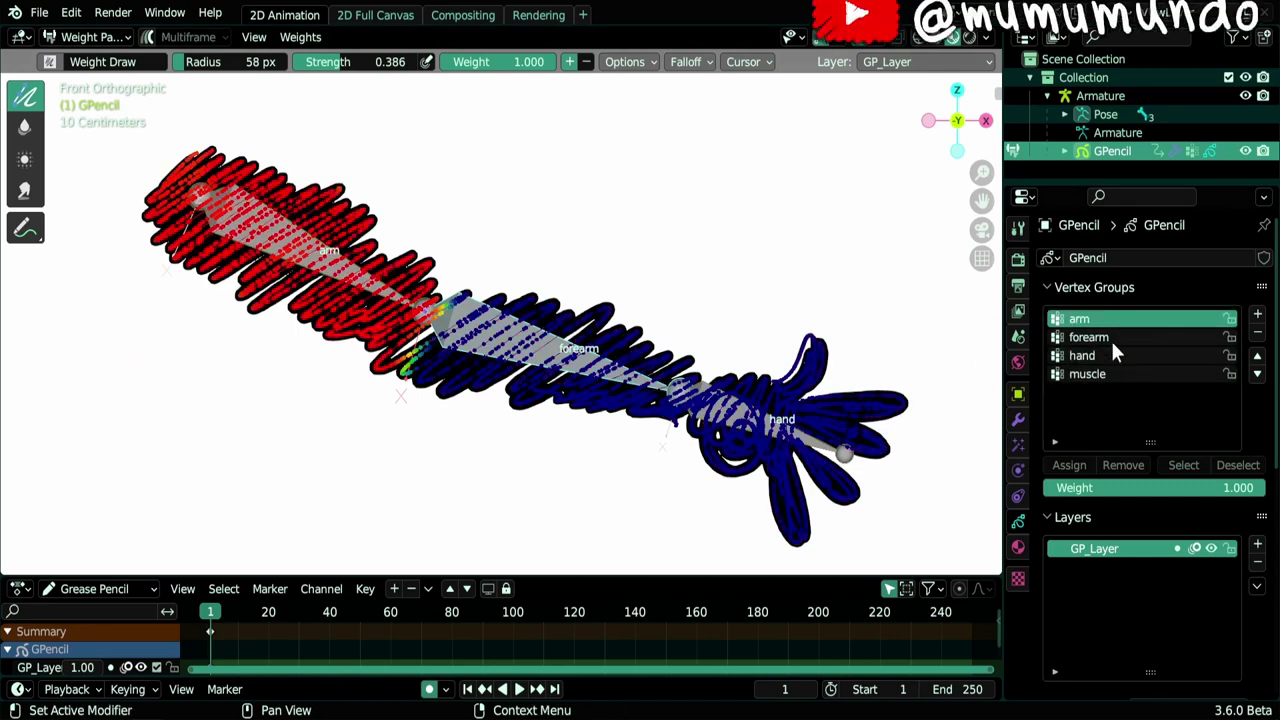
{"action": "left_click", "coordinate": [1114, 355]}
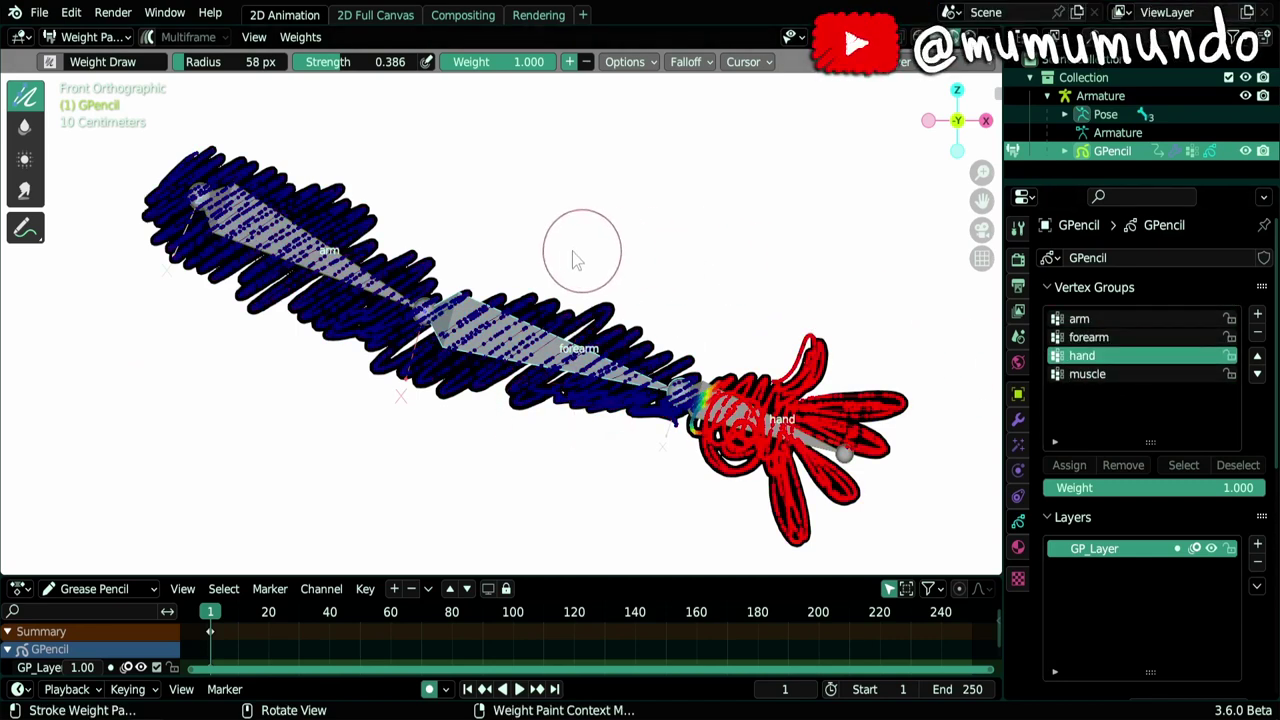
Show arm, forearm and hand weights by picking their bones, then test-rotate the forearm
{"action": "left_click", "coordinate": [272, 233], "text": "ctrl"}
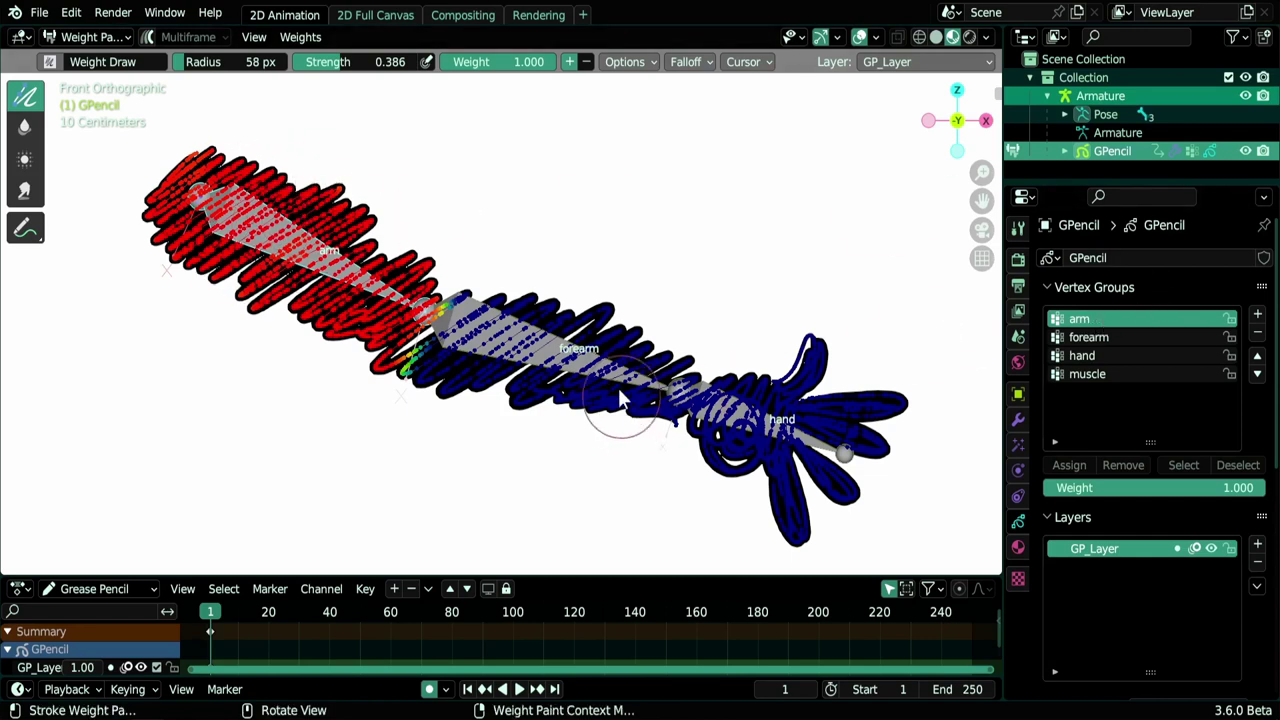
{"action": "left_click", "coordinate": [548, 349], "text": "ctrl"}
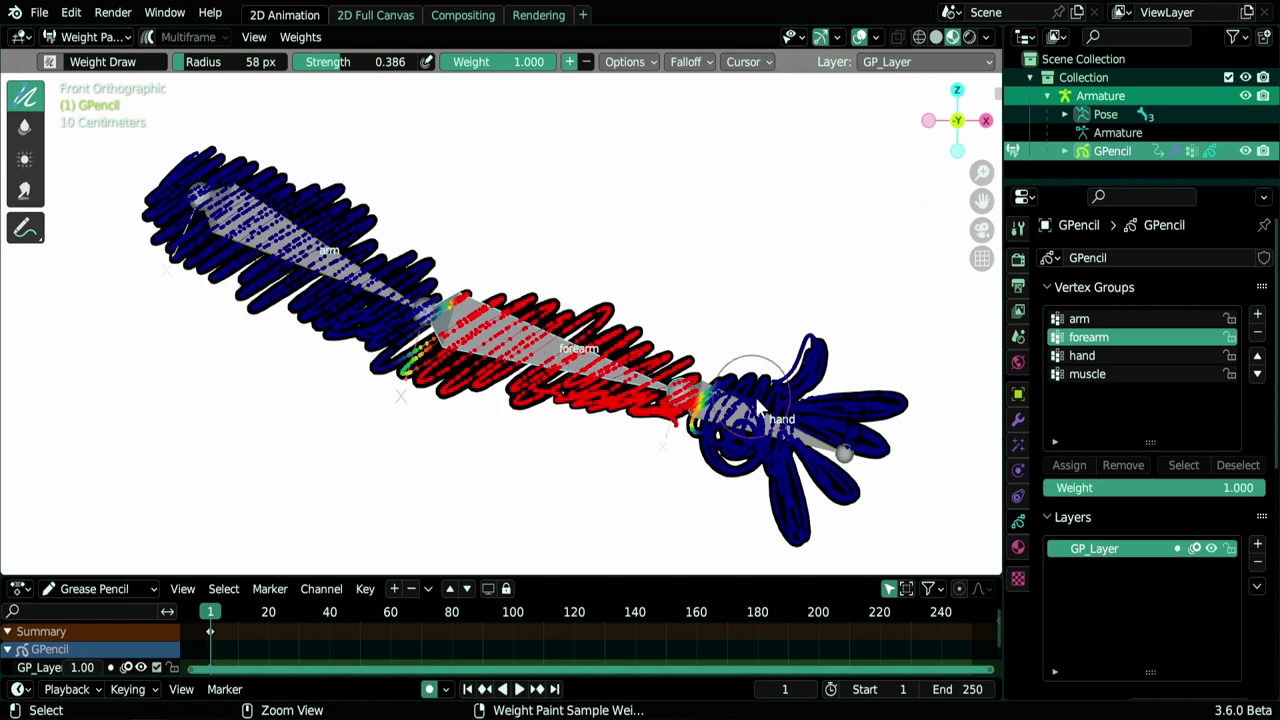
{"action": "left_click", "coordinate": [753, 423], "text": "ctrl"}
{"action": "left_click", "coordinate": [555, 362], "text": "ctrl"}
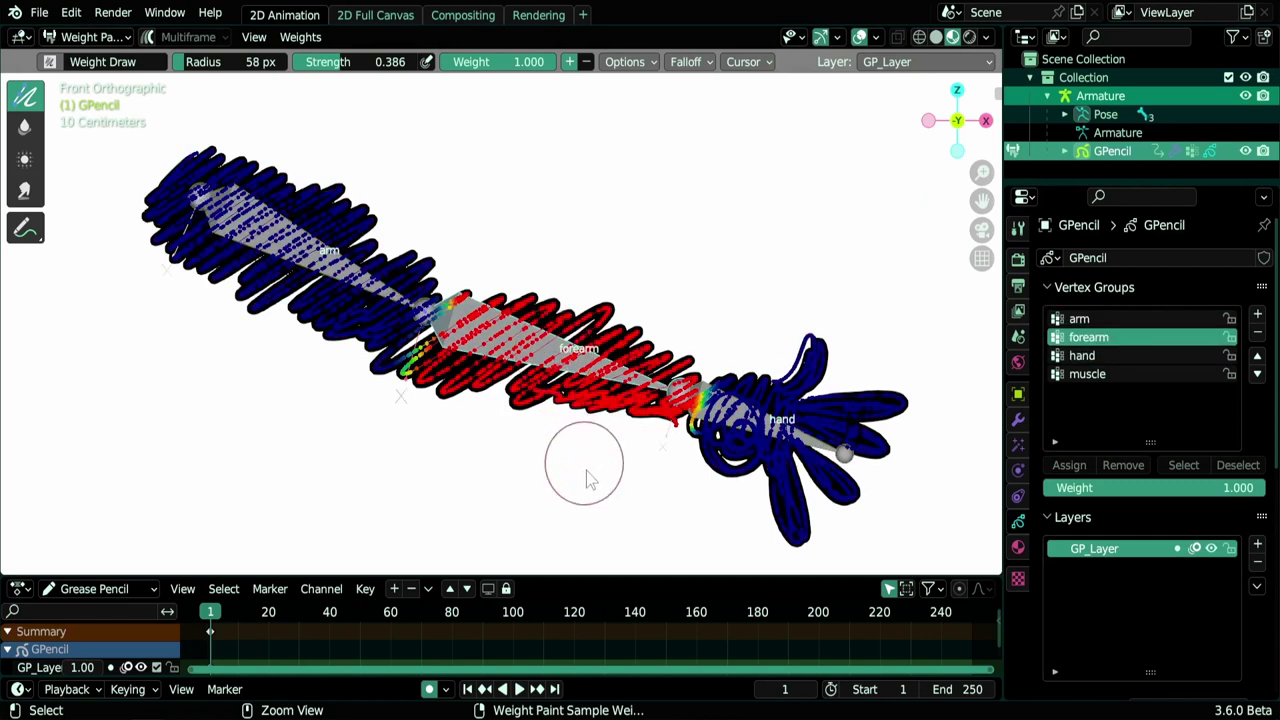
{"action": "key", "text": "r"}
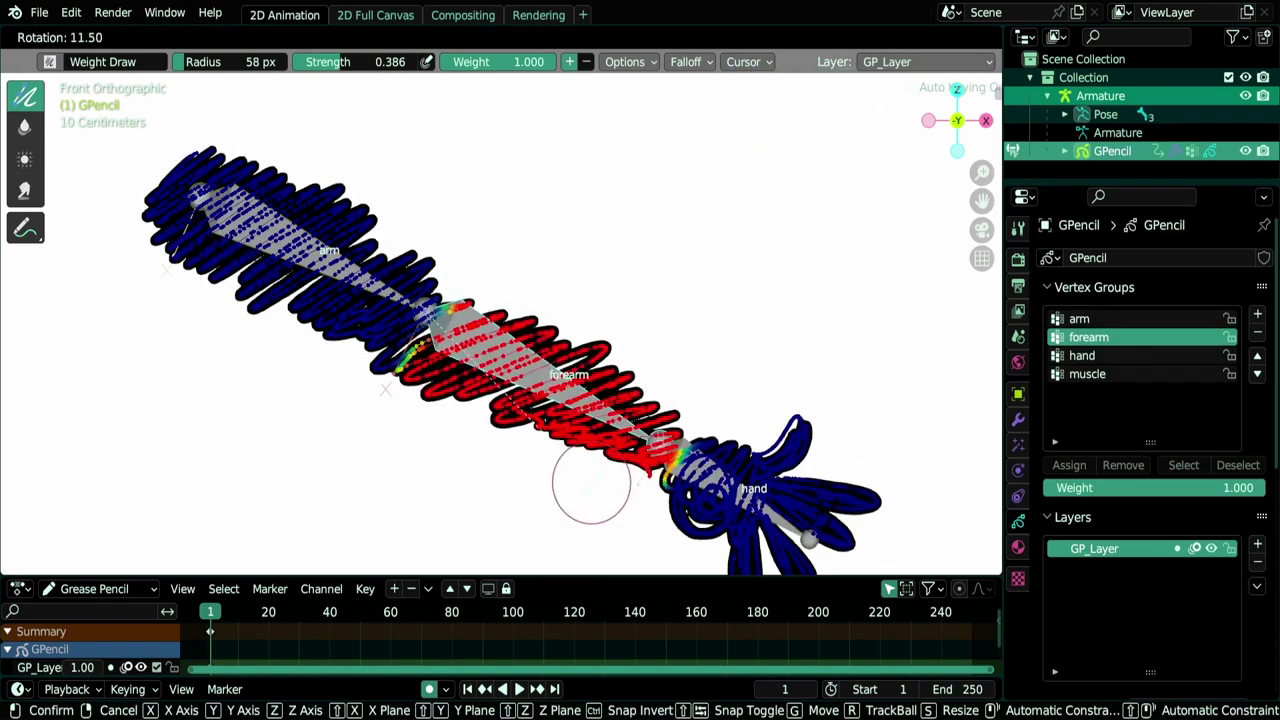
{"action": "left_click", "coordinate": [621, 406]}
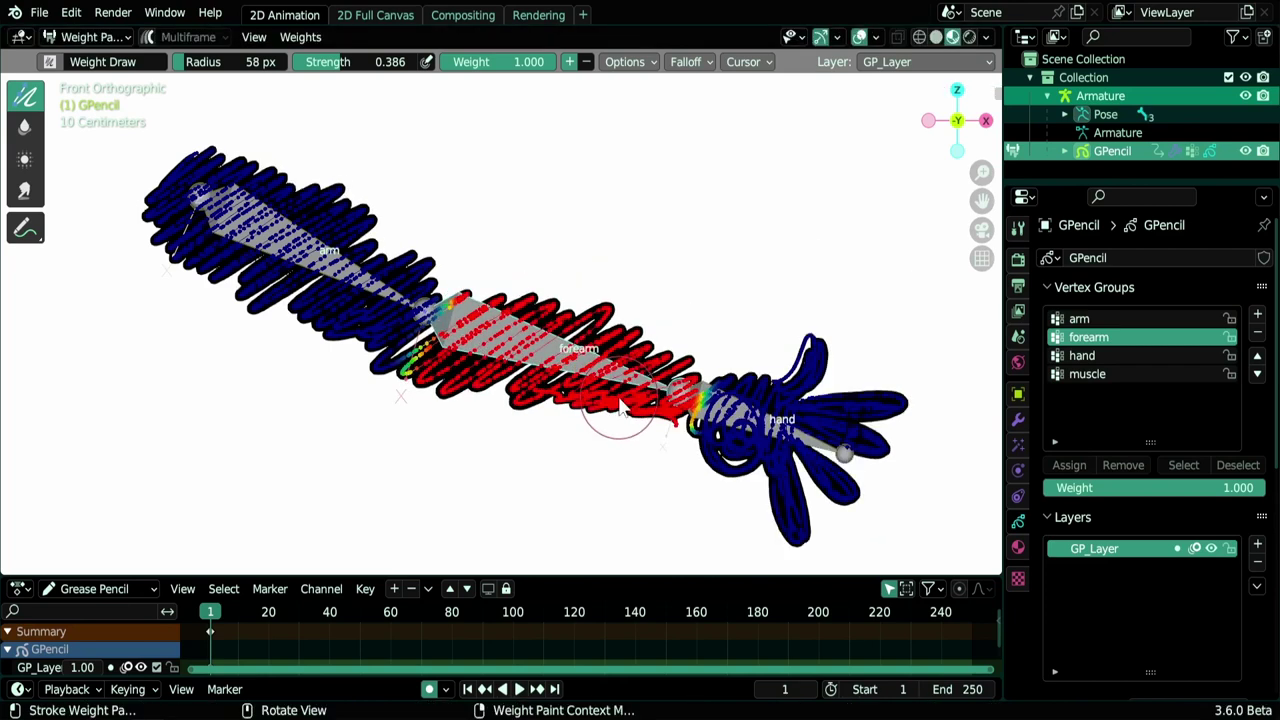
Return to object mode, toggle Lock Object Modes off, and put the armature into pose mode
{"action": "left_click", "coordinate": [1013, 151]}
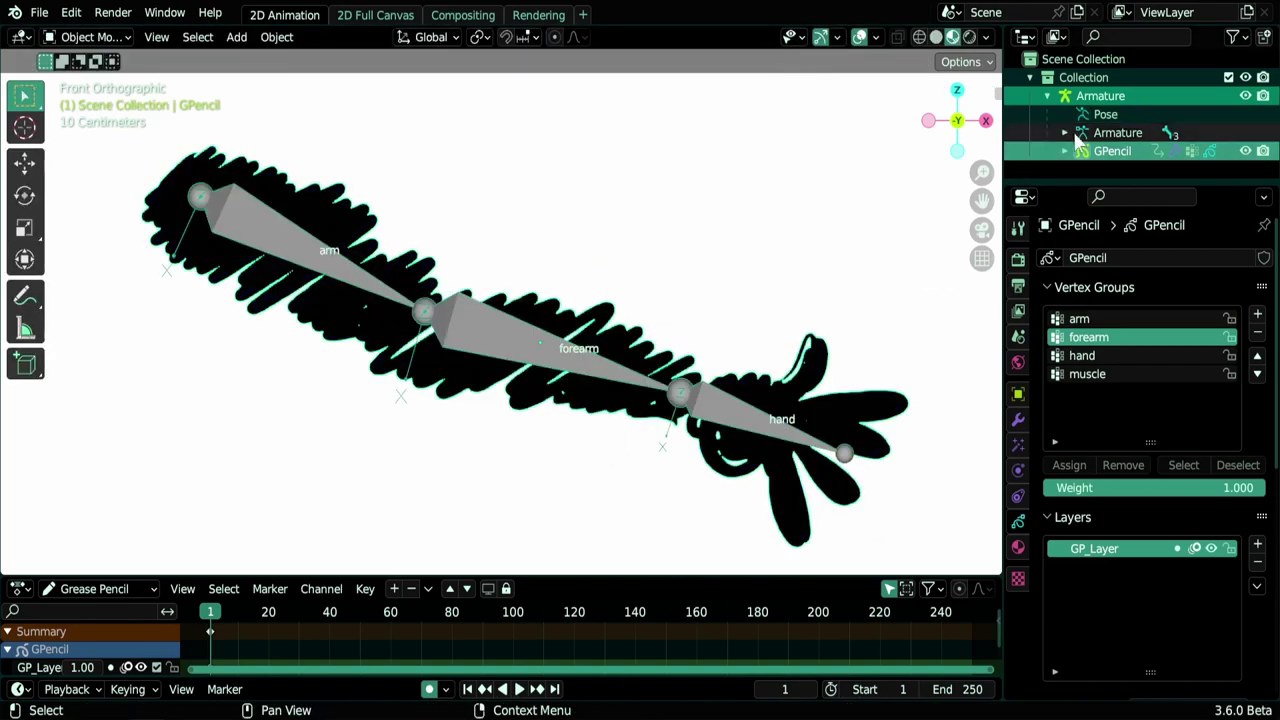
{"action": "left_click", "coordinate": [72, 14]}
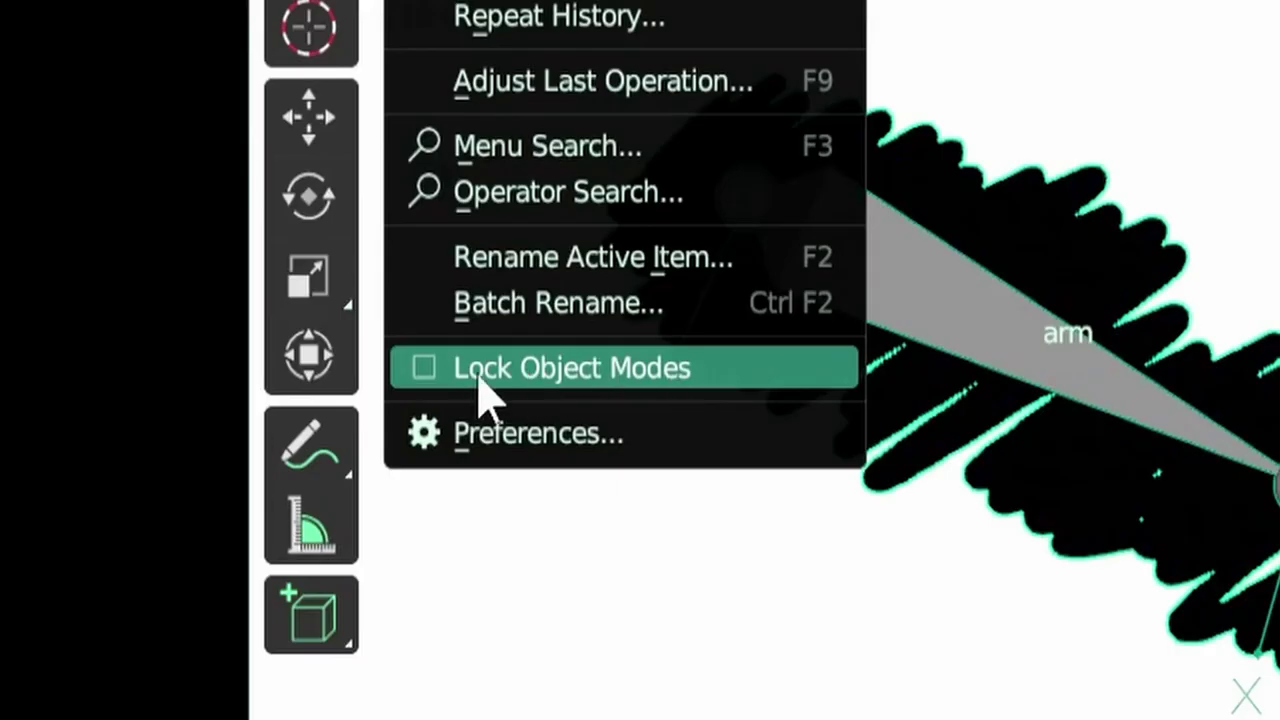
{"action": "left_click", "coordinate": [432, 375]}
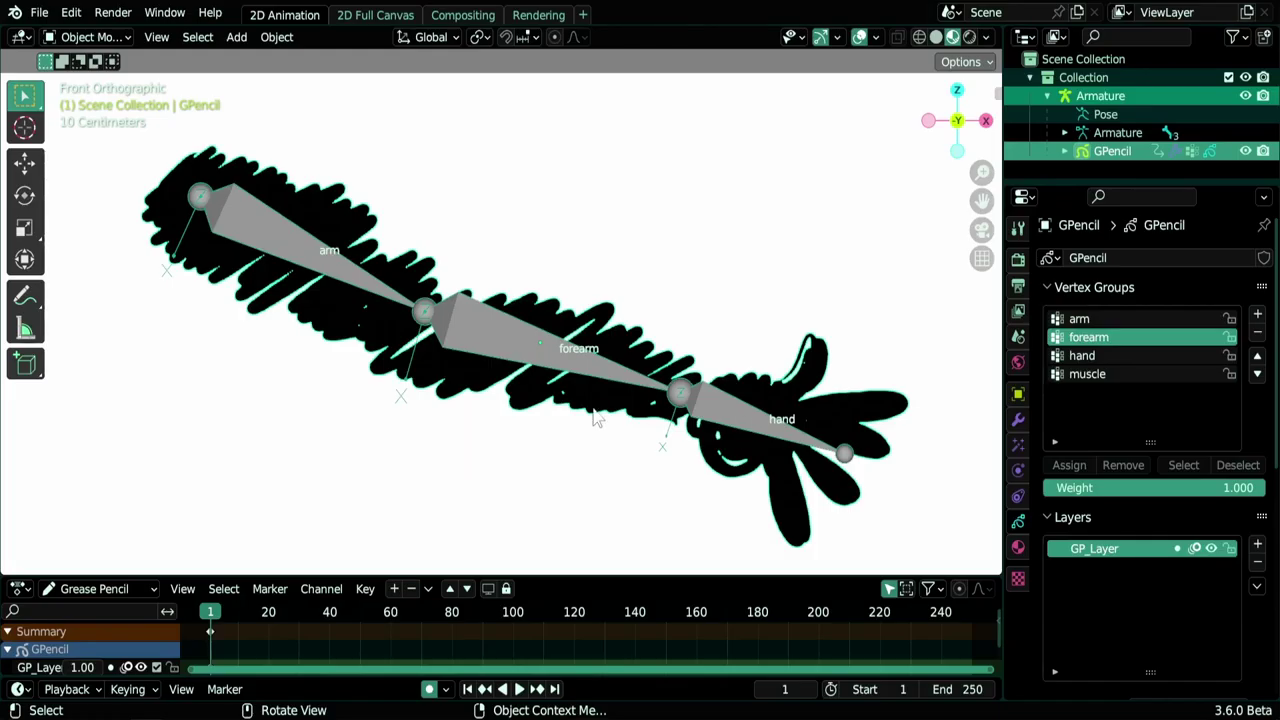
{"action": "left_click", "coordinate": [512, 352]}
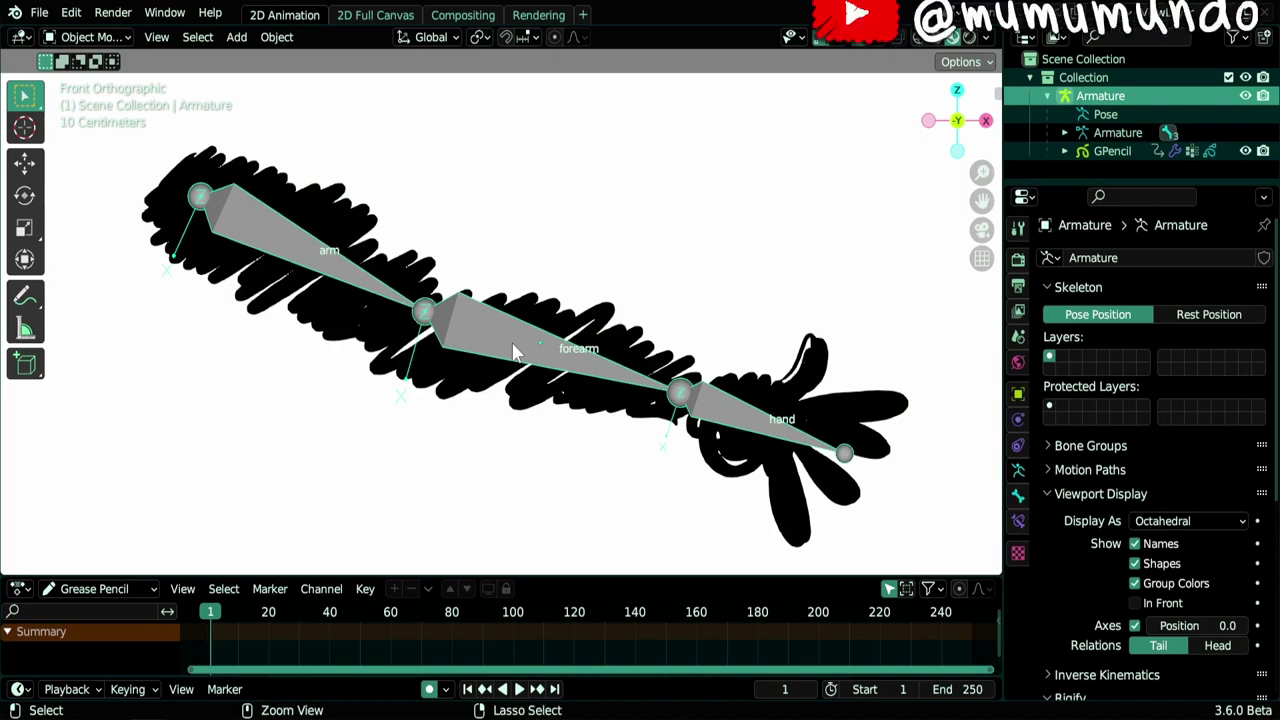
{"action": "key", "text": "ctrl+Tab"}
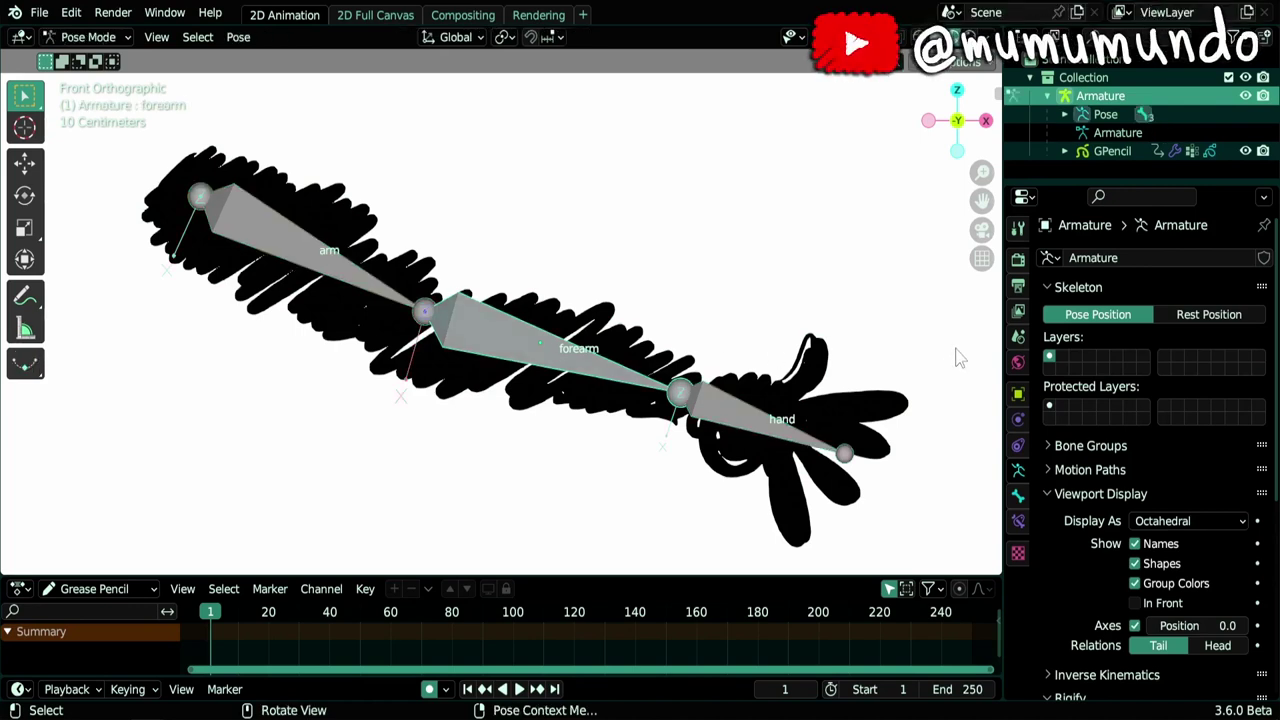
Select the Grease Pencil arm, re-enable Lock Object Modes, and enter Weight Paint mode
{"action": "left_click", "coordinate": [812, 362]}
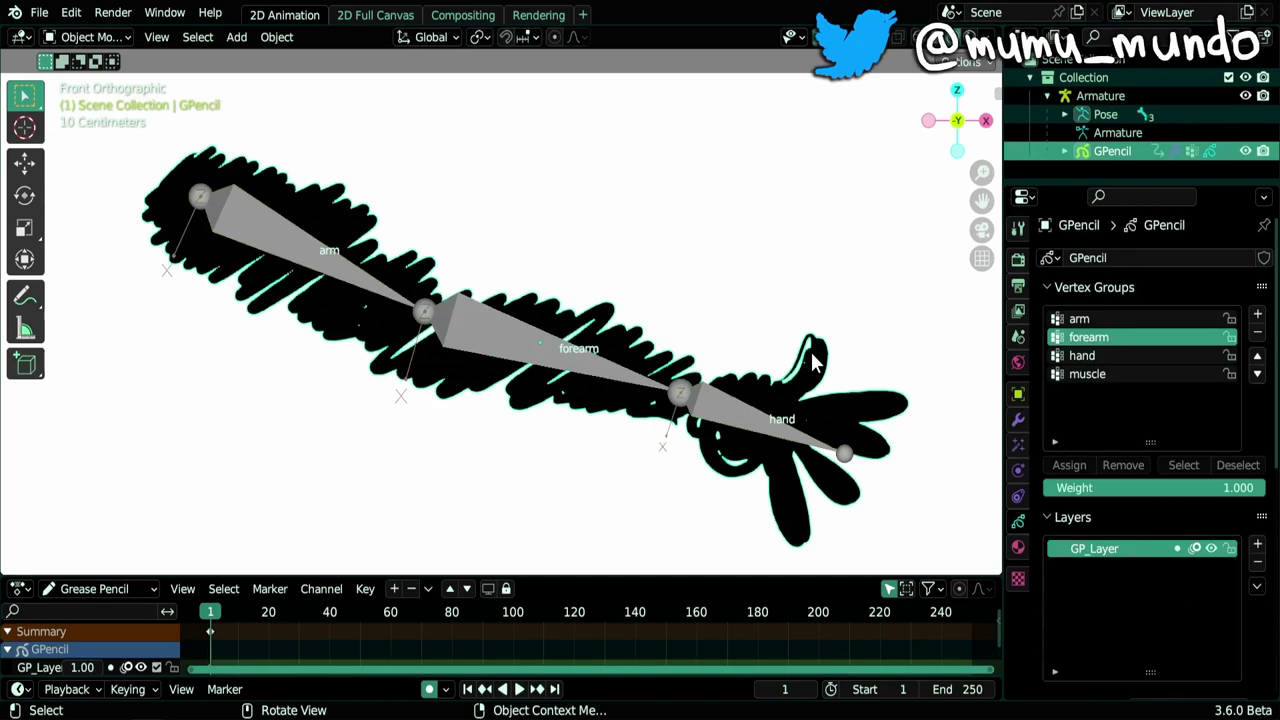
{"action": "left_click", "coordinate": [71, 13]}
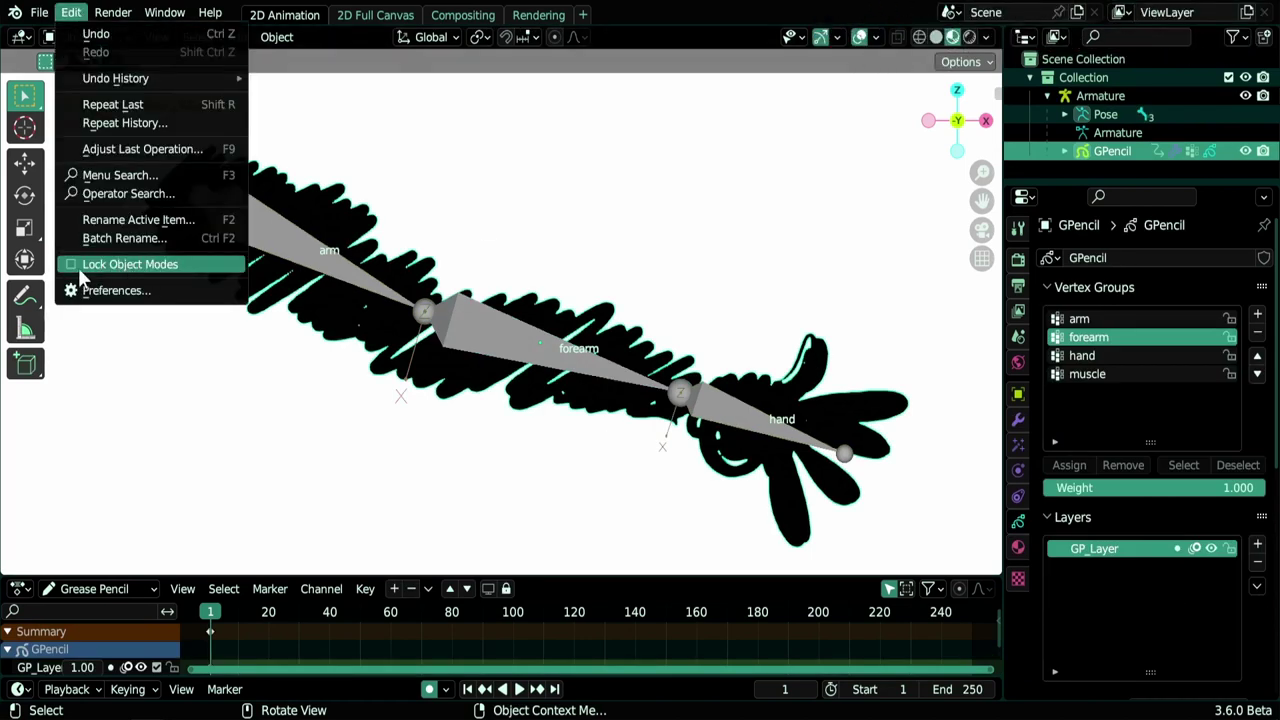
{"action": "left_click", "coordinate": [122, 265]}
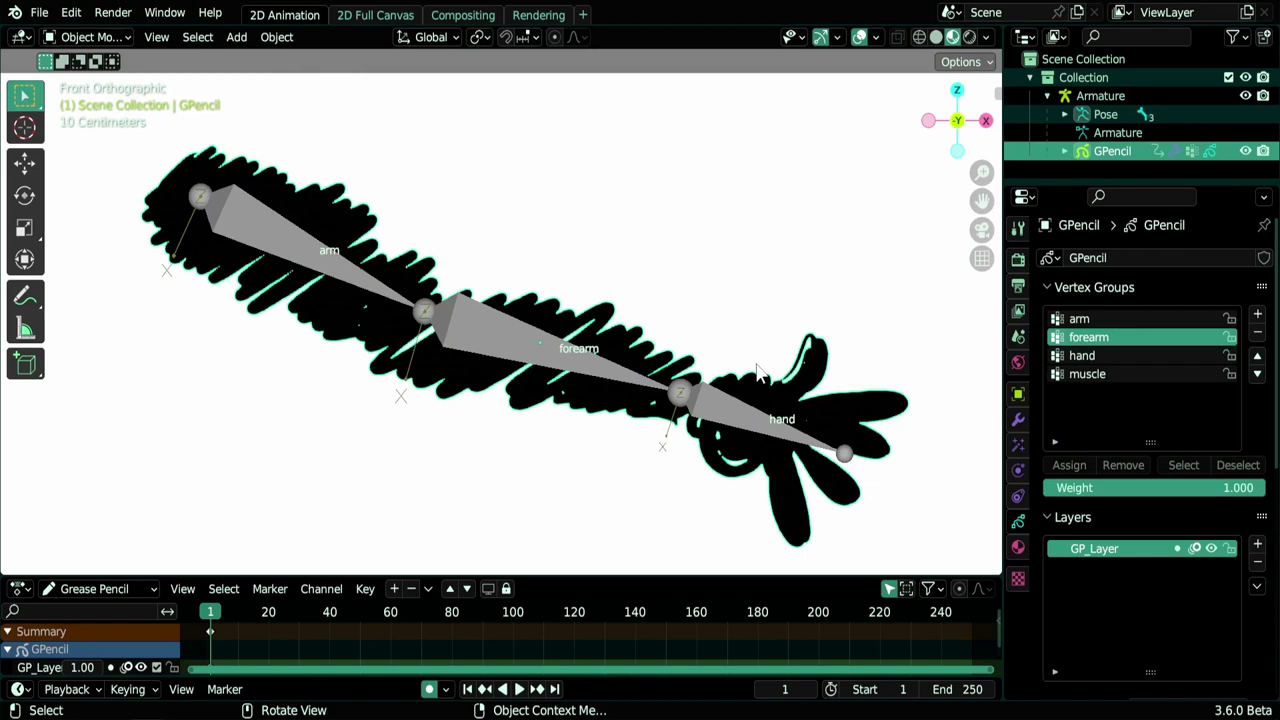
{"action": "key", "text": "ctrl+Tab"}
{"action": "left_click", "coordinate": [619, 305]}
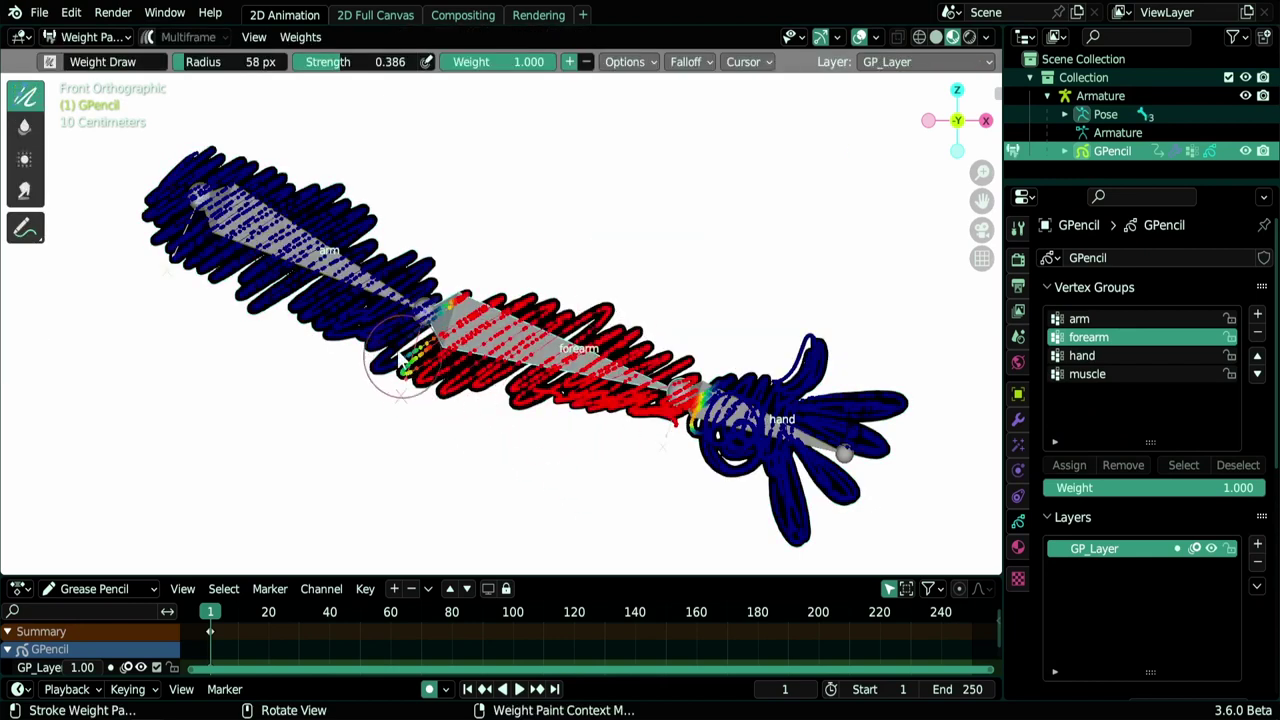
Ctrl+click the arm, forearm and hand bones in turn, finishing on the arm bone
{"action": "left_click", "coordinate": [303, 232], "text": "ctrl"}
{"action": "left_click", "coordinate": [527, 344], "text": "ctrl"}
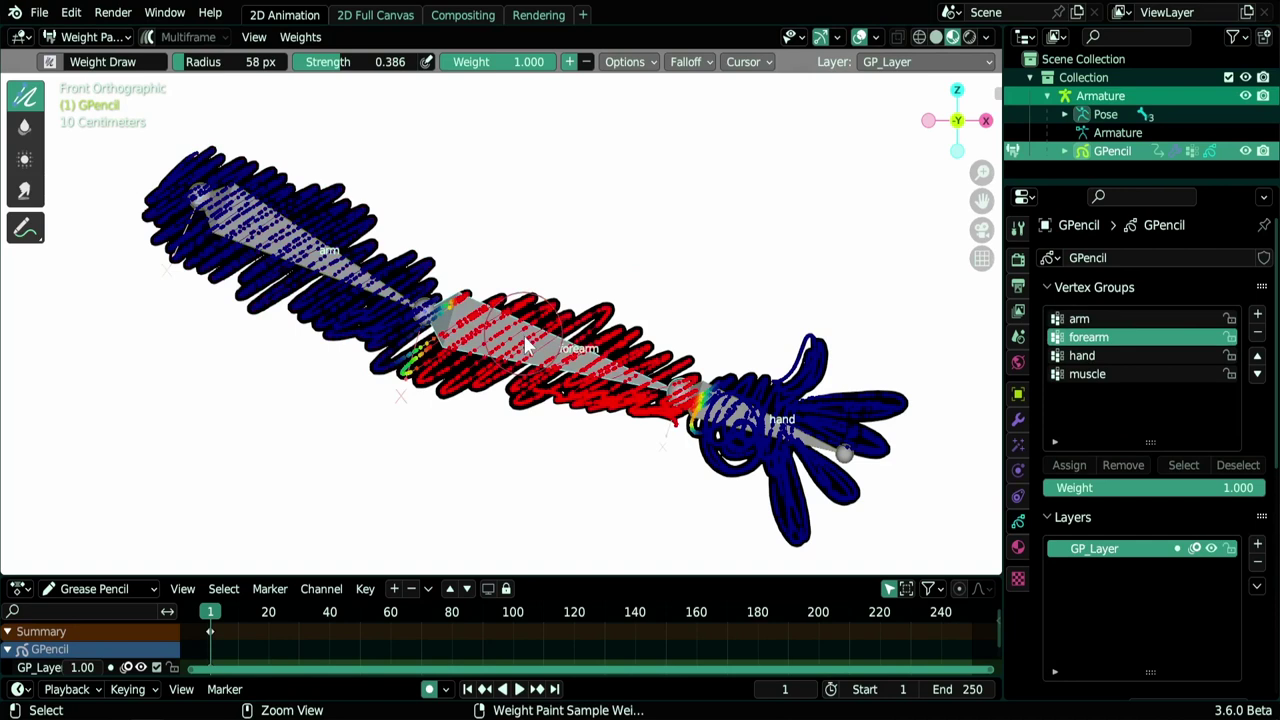
{"action": "left_click", "coordinate": [745, 430], "text": "ctrl"}
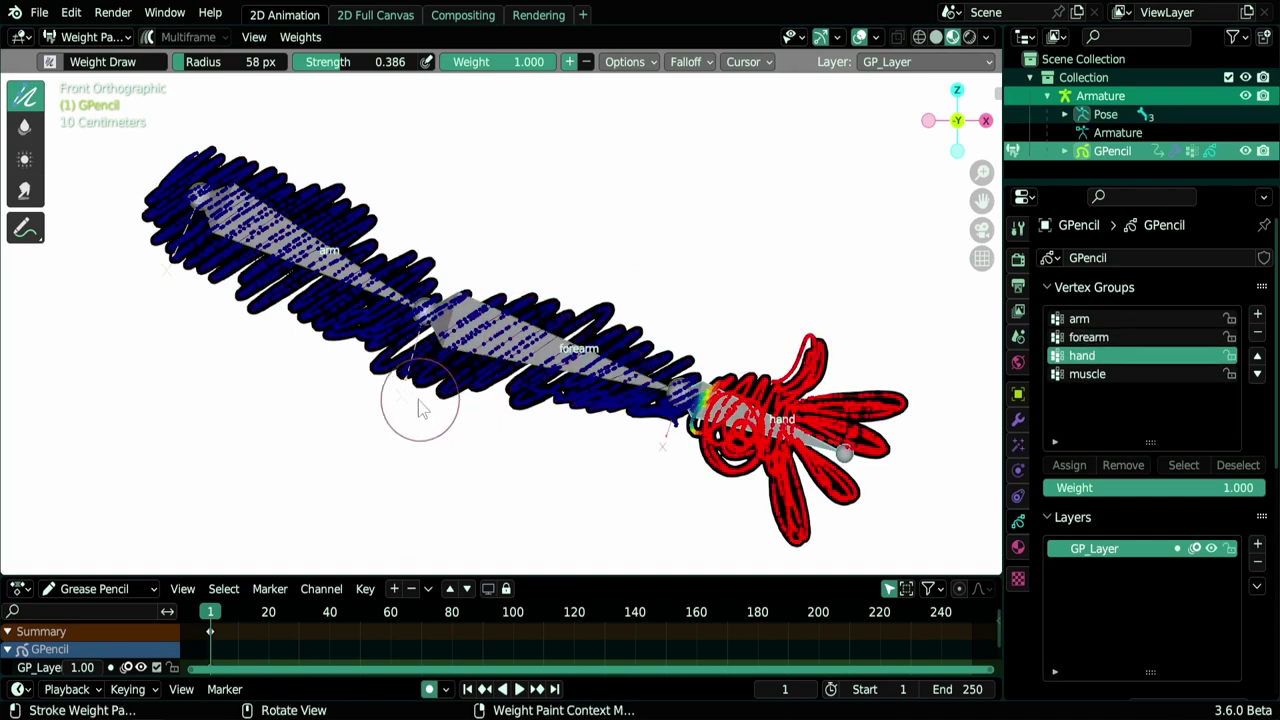
{"action": "left_click", "coordinate": [283, 252], "text": "ctrl"}
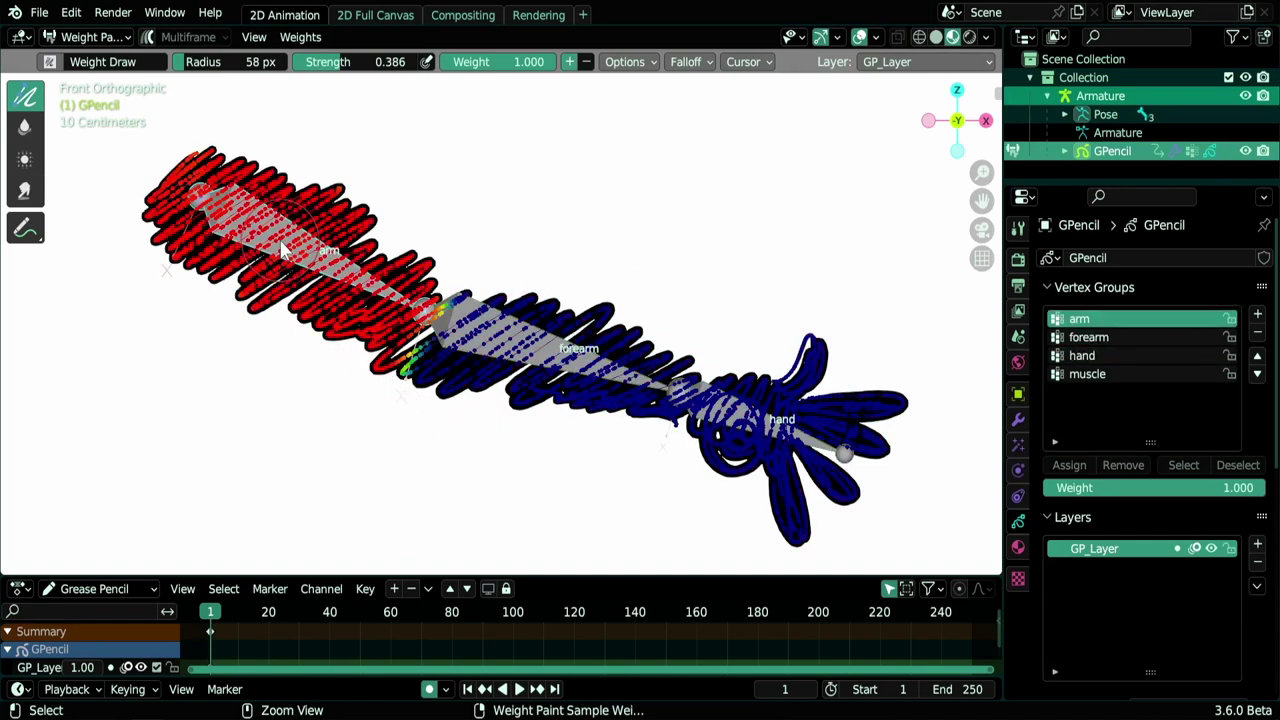
In the armature's pose mode, rename the arm bone to 'whatever'
{"action": "left_click", "coordinate": [1013, 151]}
{"action": "left_click", "coordinate": [1105, 95]}
{"action": "key", "text": "ctrl+Tab"}
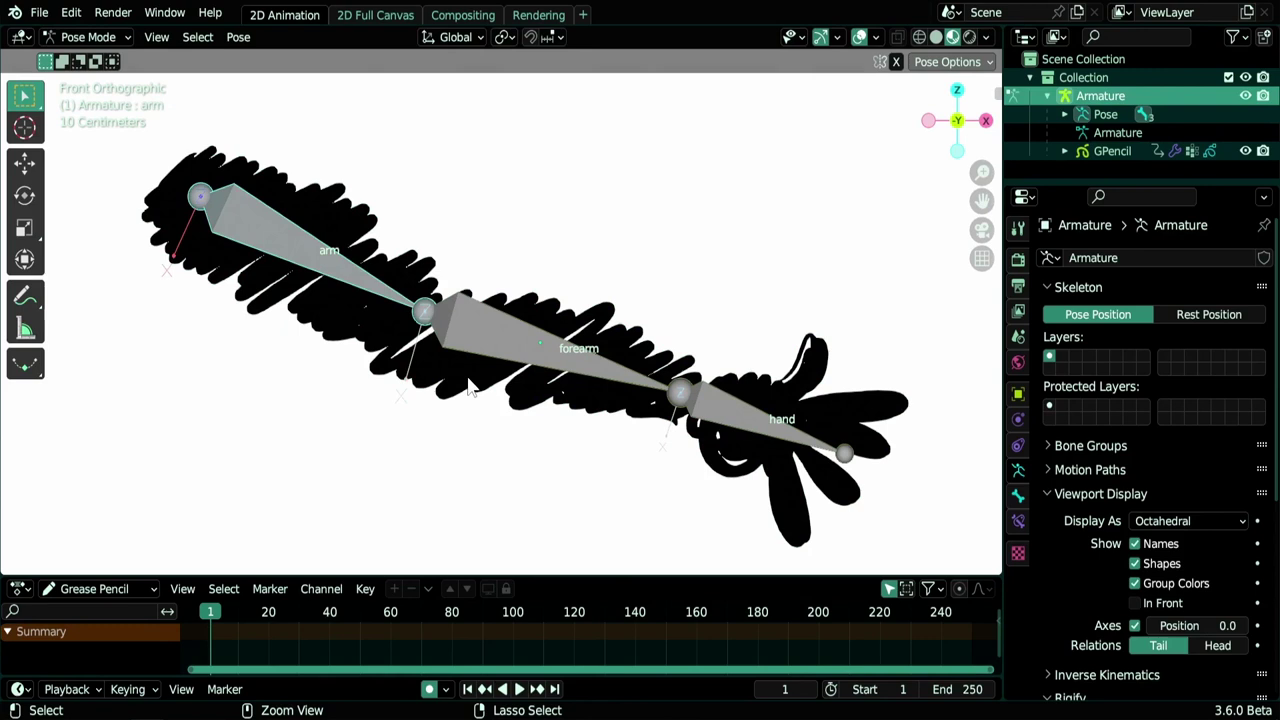
{"action": "key", "text": "F2"}
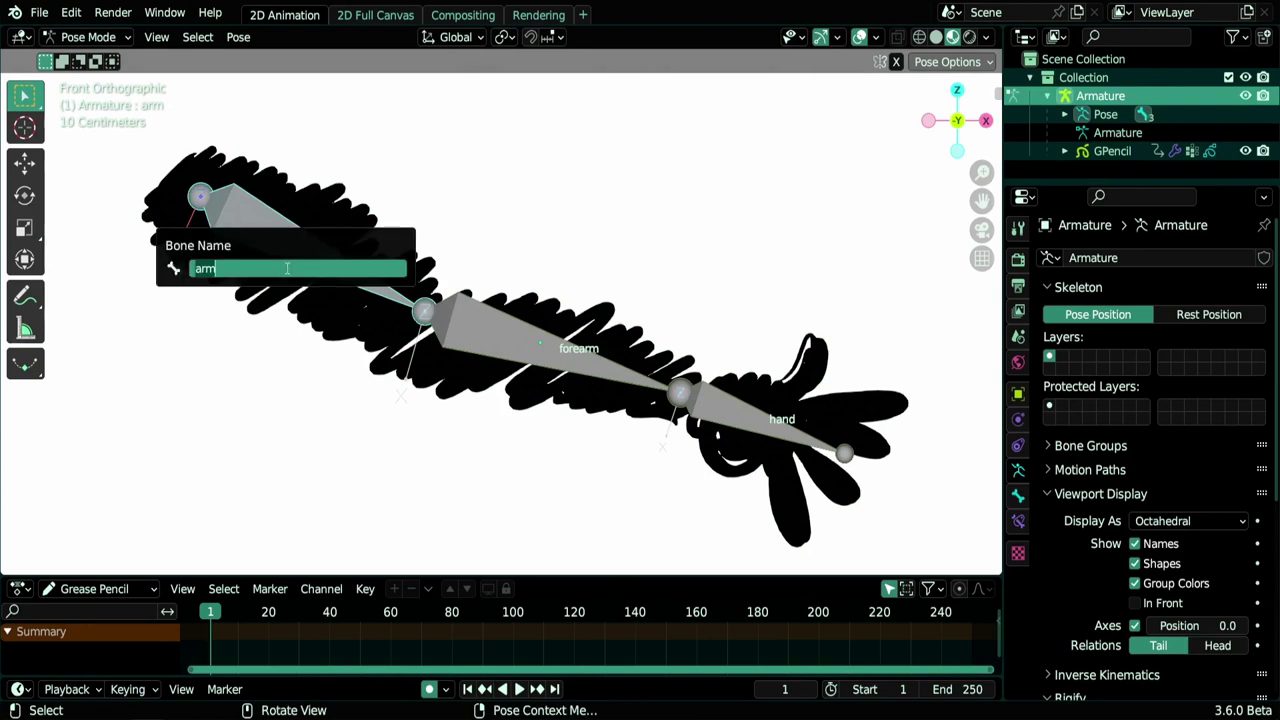
{"action": "type", "text": "whatever"}
{"action": "key", "text": "Return"}
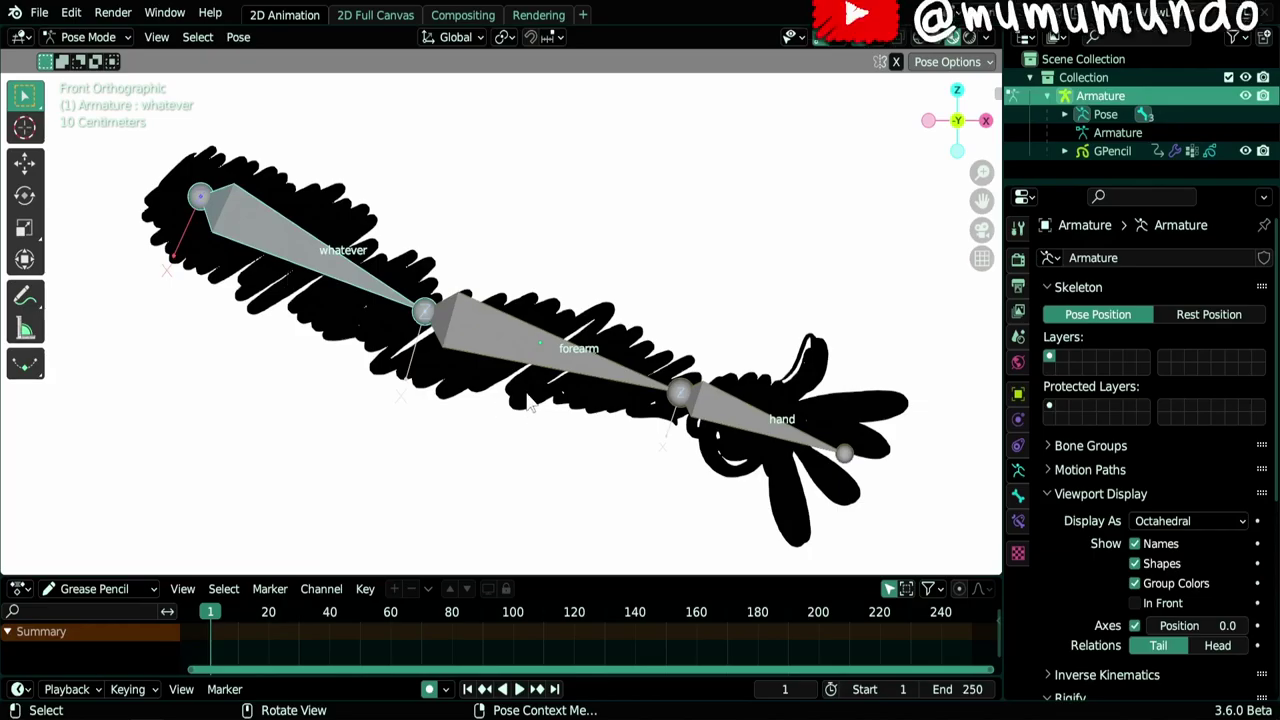
Reselect the Grease Pencil arm and switch it back into Weight Paint mode
{"action": "key", "text": "ctrl+Tab"}
{"action": "left_click", "coordinate": [531, 404]}
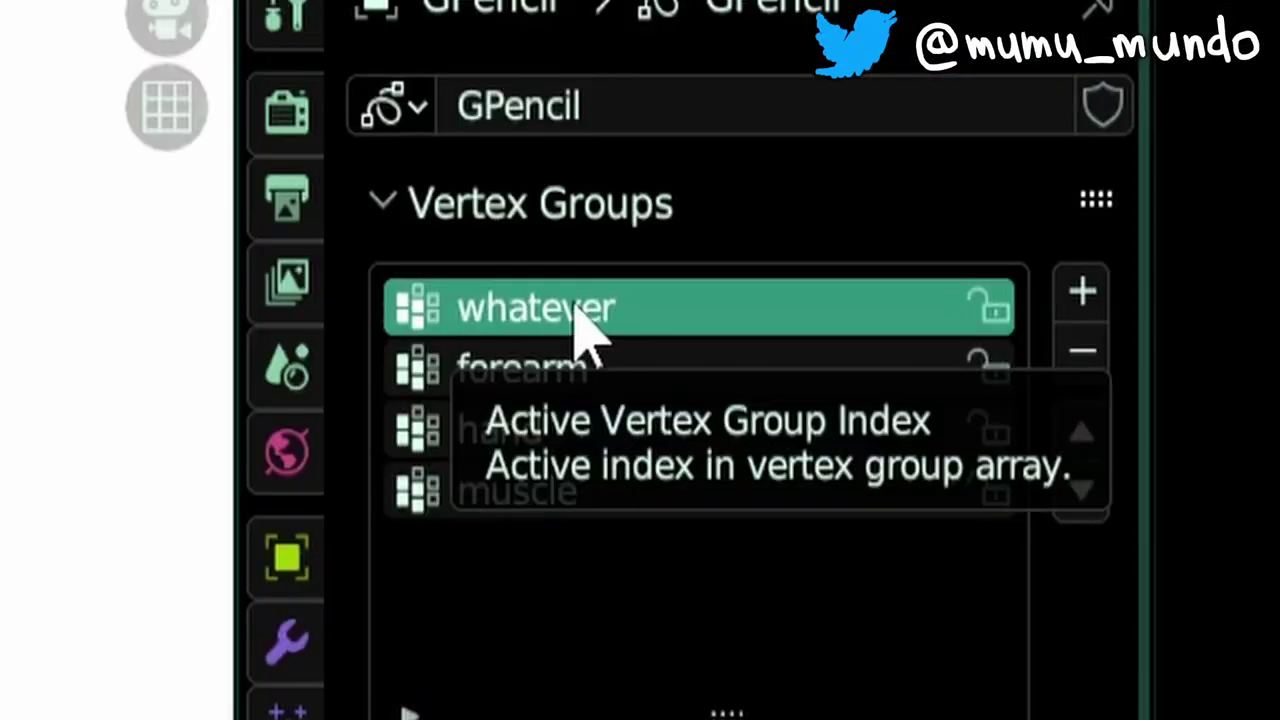
{"action": "key", "text": "ctrl+Tab"}
{"action": "left_click", "coordinate": [468, 343]}
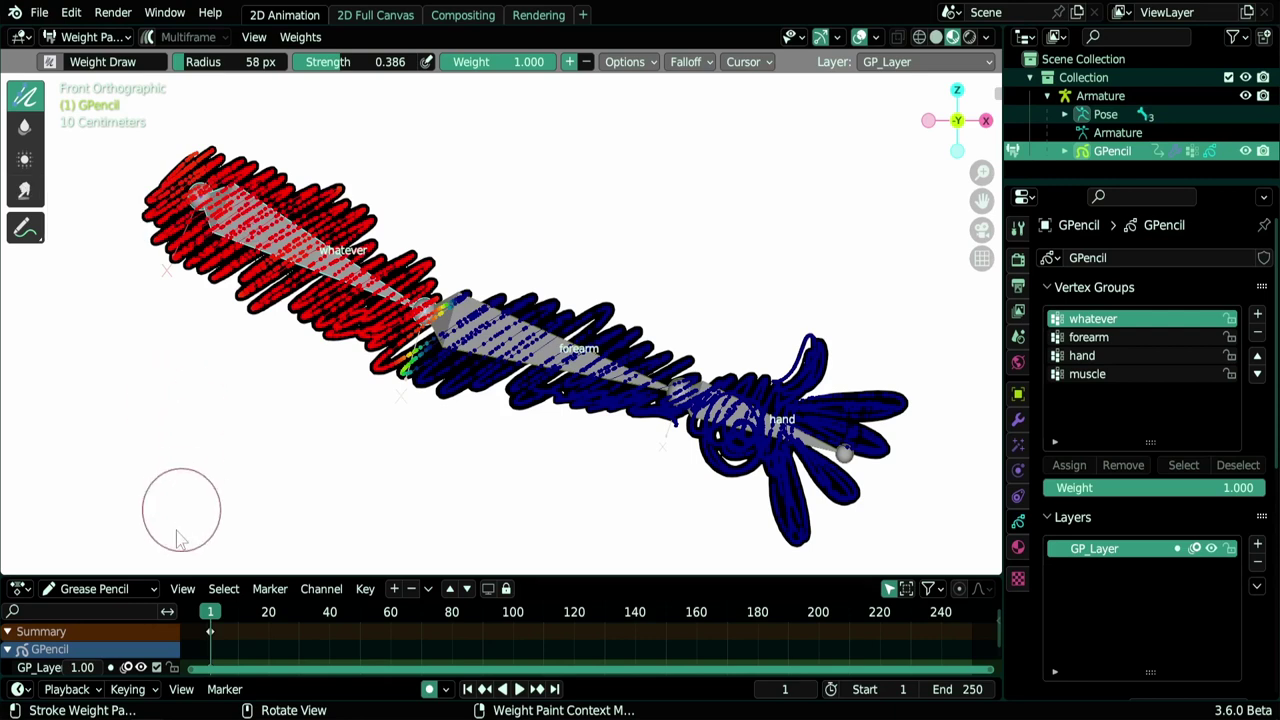
In the mesh arm window, try the Blur, Average and Smear tools, then pick the linear Gradient tool
{"action": "mouse_move", "coordinate": [150, 719]}
{"action": "left_click", "coordinate": [220, 678]}
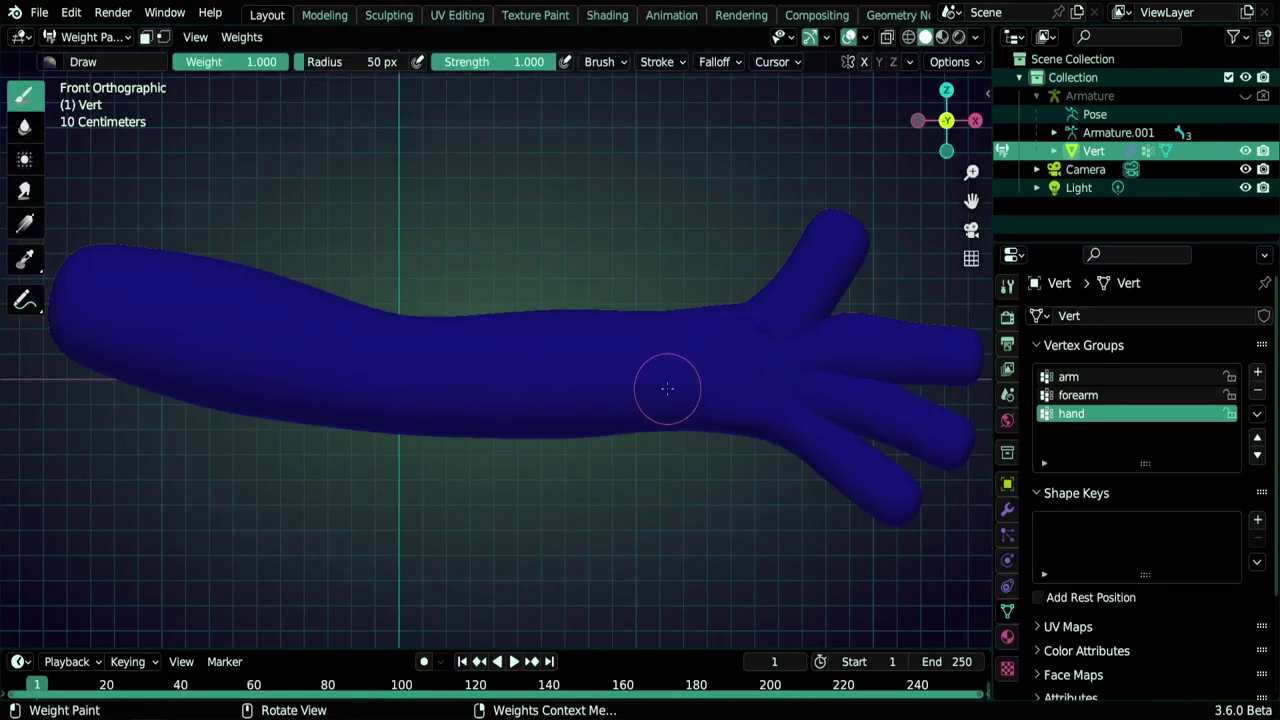
{"action": "left_click", "coordinate": [25, 126]}
{"action": "left_click", "coordinate": [25, 158]}
{"action": "left_click", "coordinate": [25, 192]}
{"action": "left_click", "coordinate": [25, 126]}
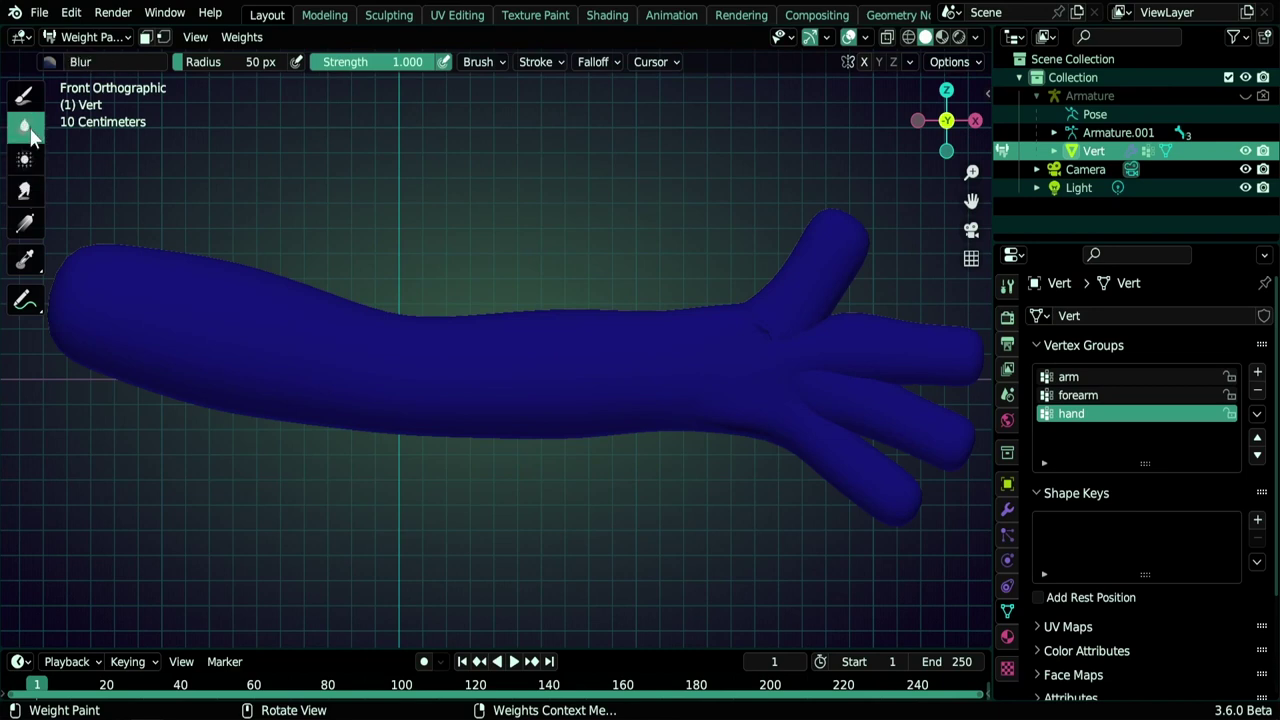
{"action": "left_click", "coordinate": [25, 158]}
{"action": "left_click", "coordinate": [26, 193]}
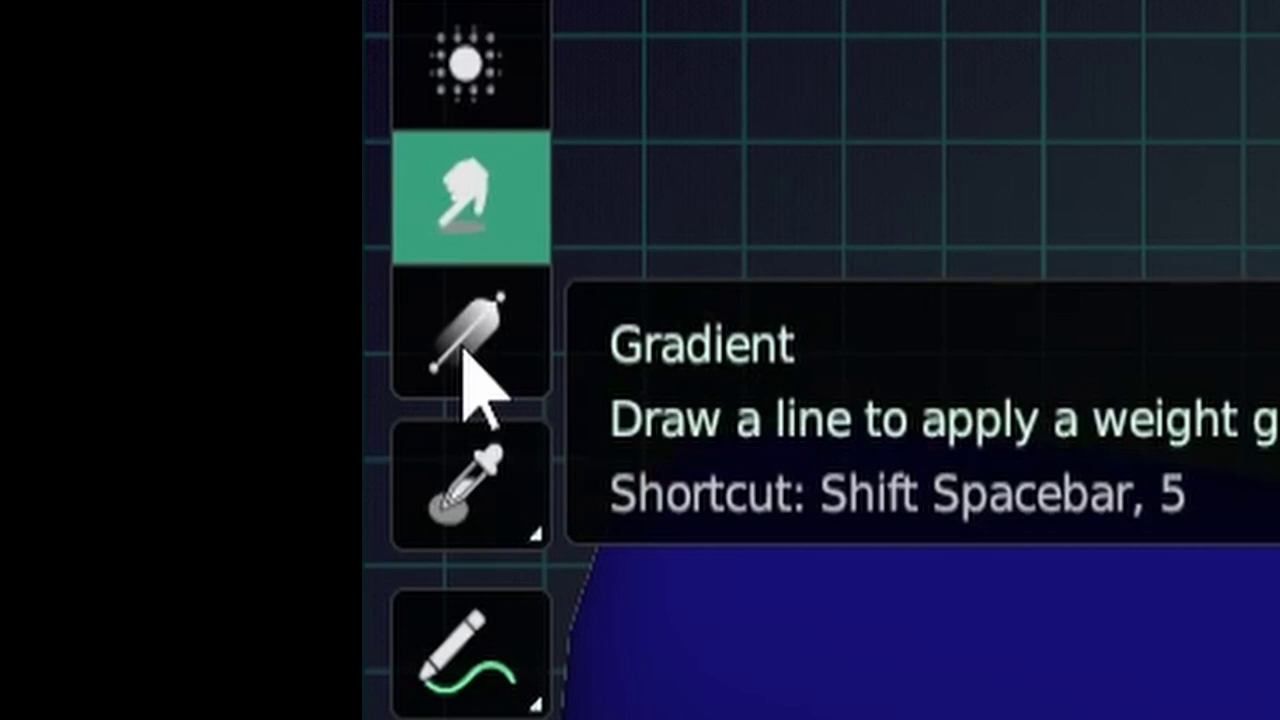
{"action": "left_click", "coordinate": [462, 349]}
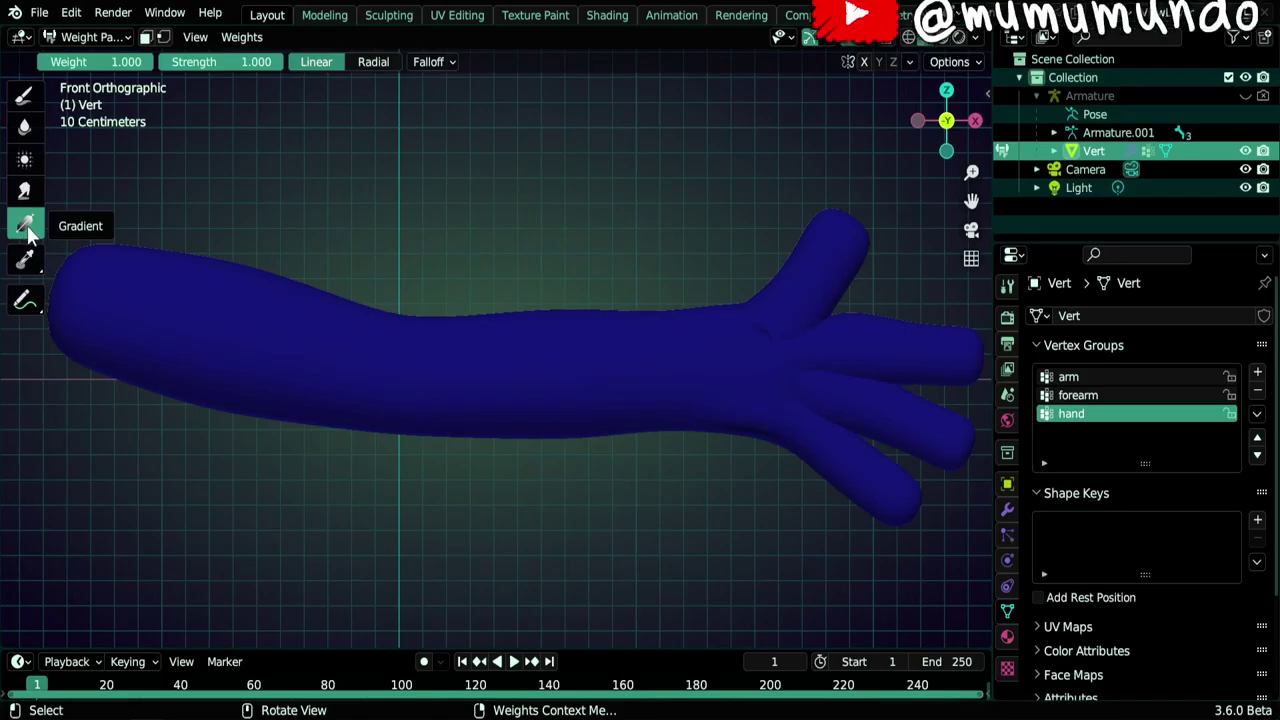
{"action": "left_click", "coordinate": [958, 60]}
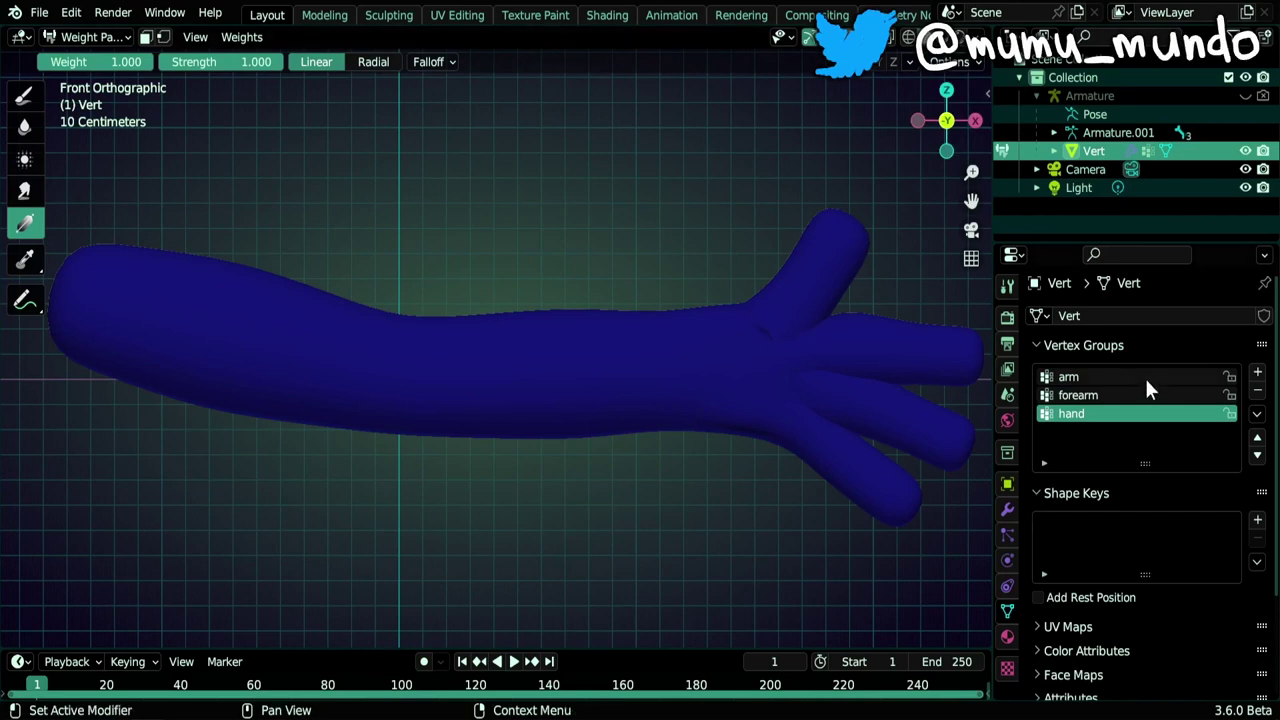
On the arm vertex group, drag a gradient filling the upper arm and fading out at the elbow
{"action": "left_click", "coordinate": [1099, 378]}
{"action": "scroll", "coordinate": [540, 428], "scroll_direction": "down", "scroll_amount": 2}
{"action": "scroll", "coordinate": [480, 410], "scroll_direction": "up", "scroll_amount": 3}
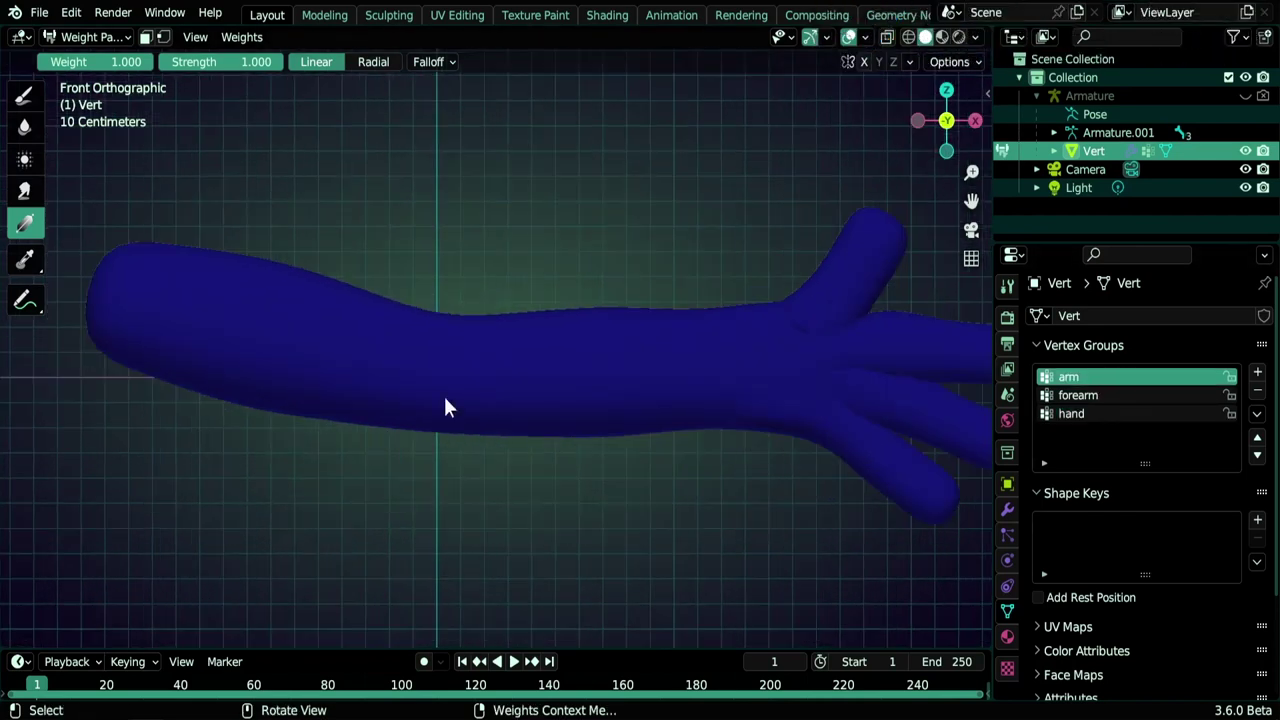
{"action": "left_click_drag", "start_coordinate": [428, 367], "coordinate": [486, 371]}
{"action": "middle_click_drag", "start_coordinate": [680, 423], "coordinate": [336, 447]}
{"action": "key", "text": "KP_1"}
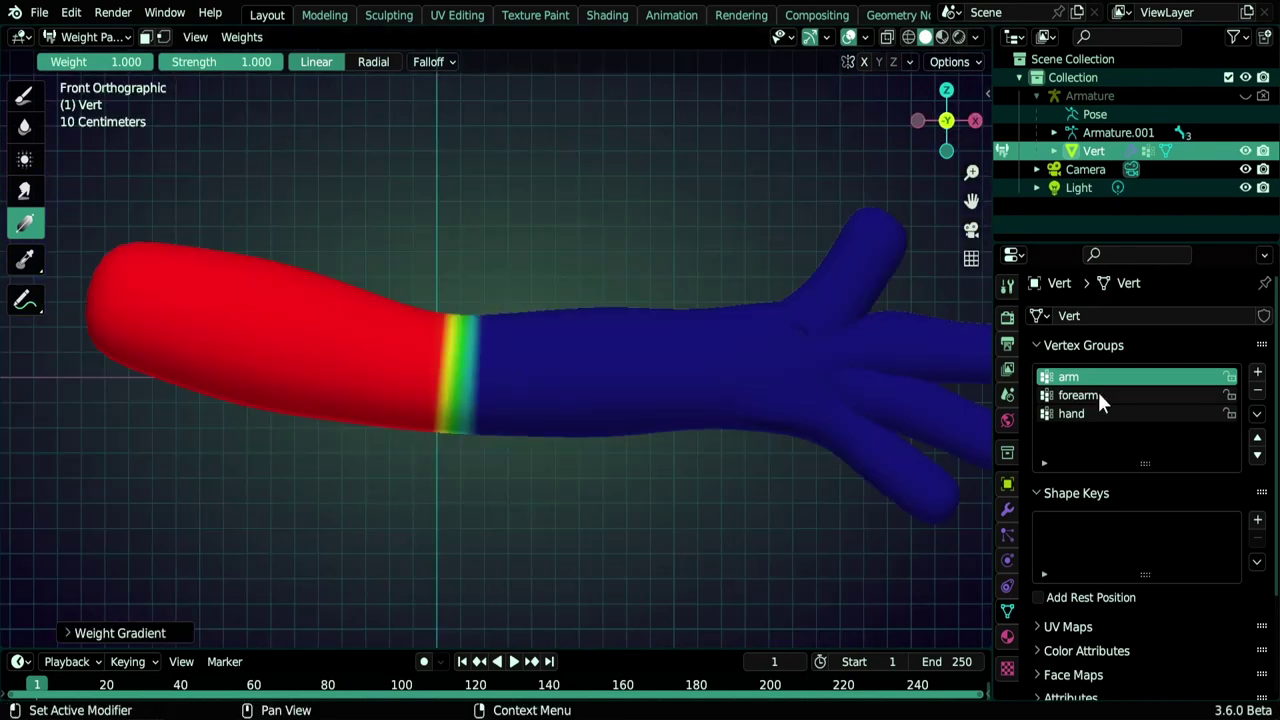
Add forearm gradient fading at the elbow and hand gradient fading at the wrist
{"action": "left_click", "coordinate": [1098, 394]}
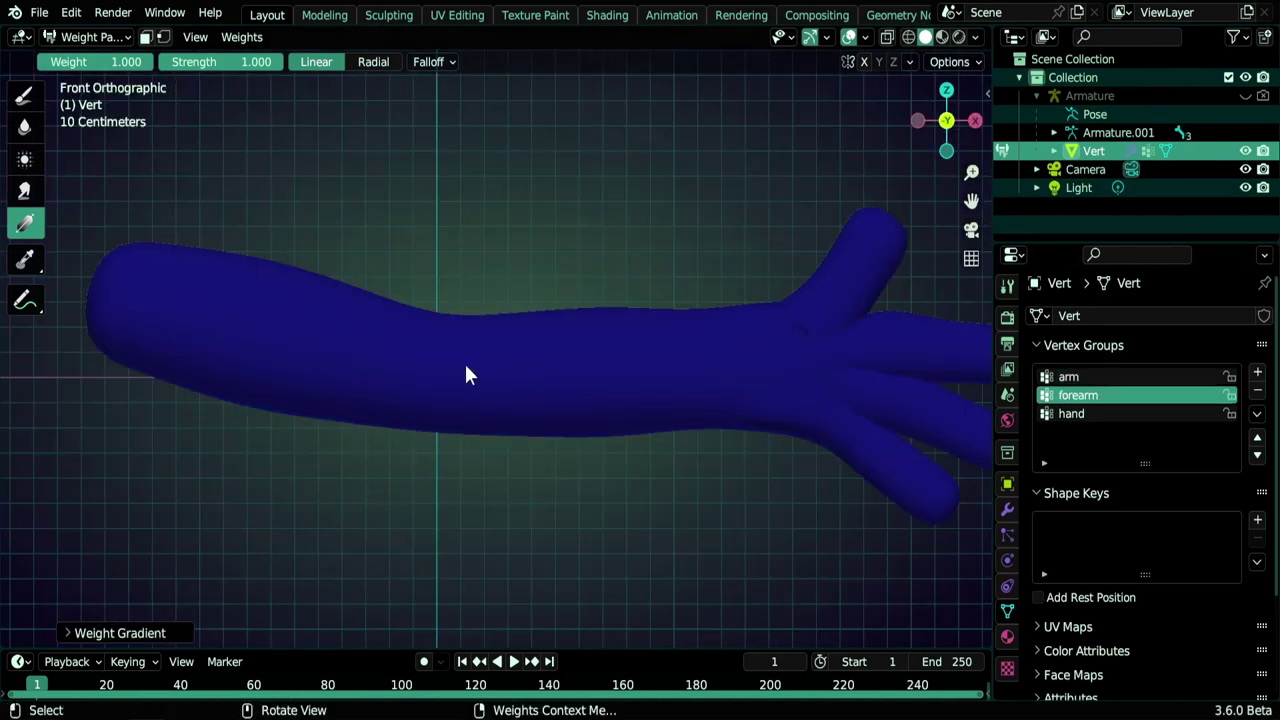
{"action": "left_click_drag", "start_coordinate": [465, 362], "coordinate": [408, 360]}
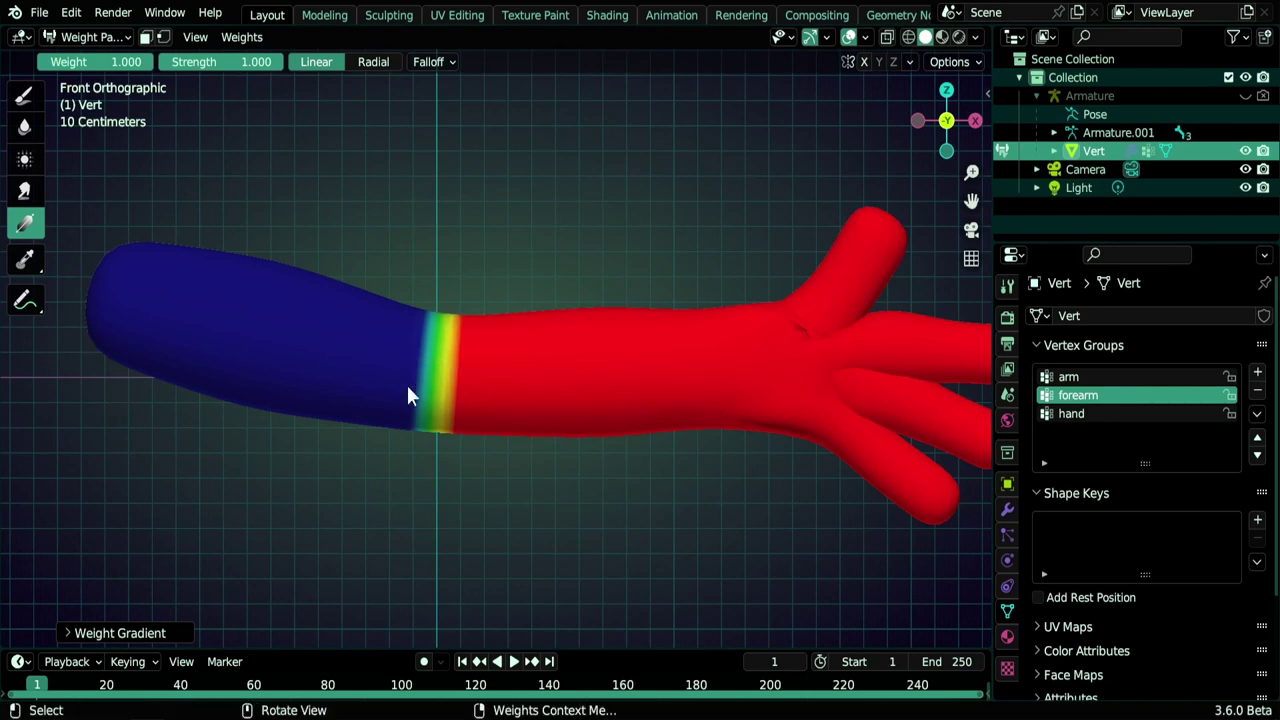
{"action": "left_click", "coordinate": [1078, 413]}
{"action": "left_click_drag", "start_coordinate": [784, 368], "coordinate": [716, 356]}
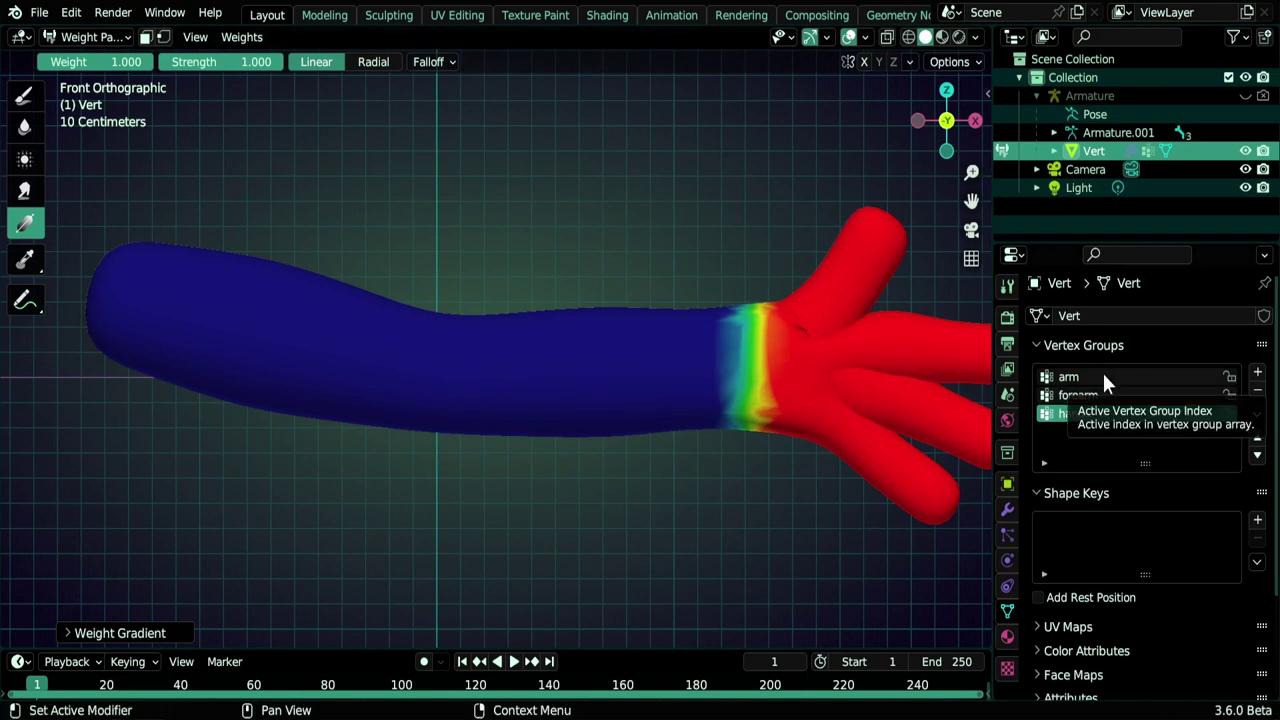
Check the arm, forearm and hand group weights in turn, ending on forearm
{"action": "left_click", "coordinate": [1103, 376]}
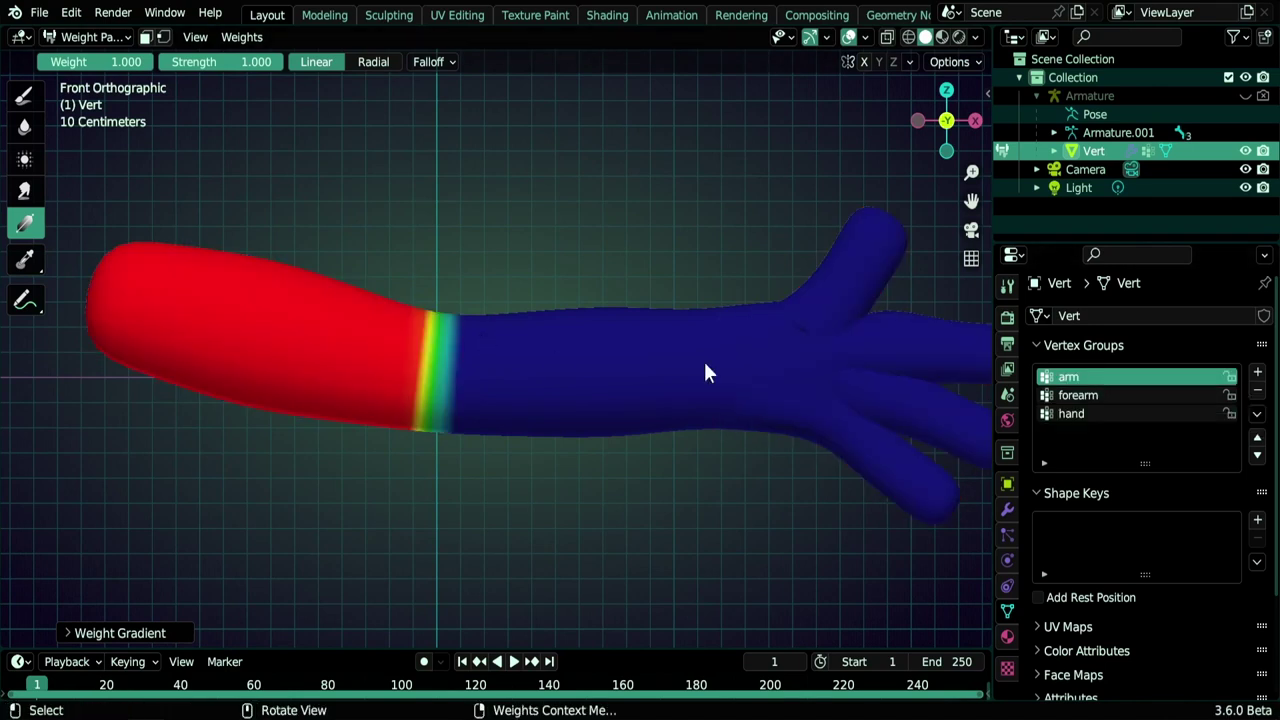
{"action": "left_click", "coordinate": [1087, 394]}
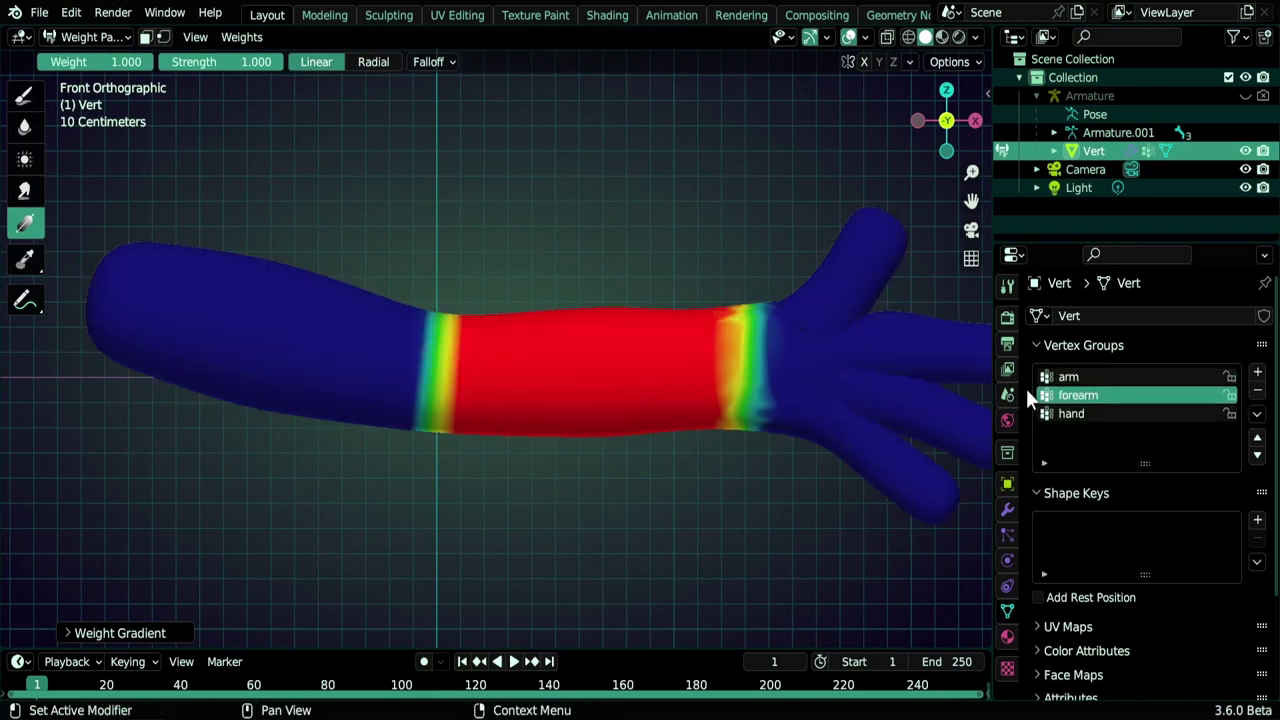
{"action": "left_click", "coordinate": [1114, 413]}
{"action": "left_click", "coordinate": [1117, 378]}
{"action": "left_click", "coordinate": [1117, 396]}
{"action": "scroll", "coordinate": [739, 410], "scroll_direction": "up", "scroll_amount": 3}
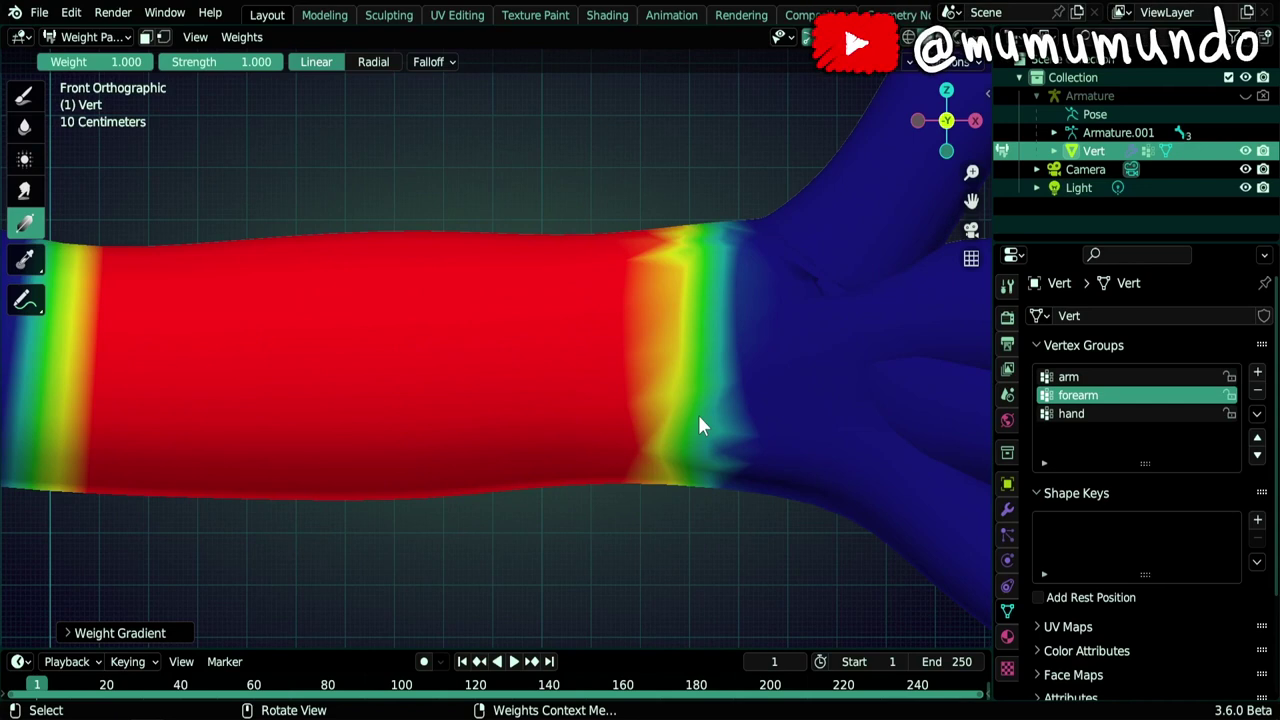
{"action": "scroll", "coordinate": [726, 425], "scroll_direction": "down", "scroll_amount": 5}
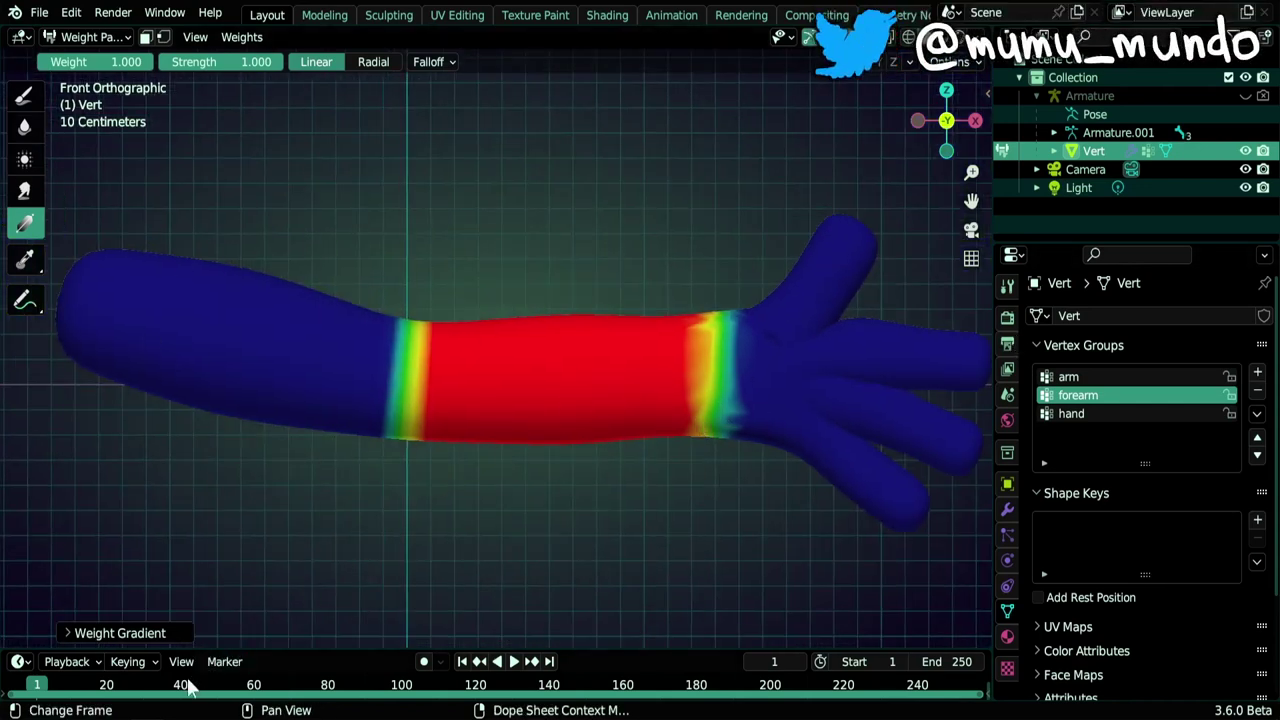
{"action": "mouse_move", "coordinate": [147, 719]}
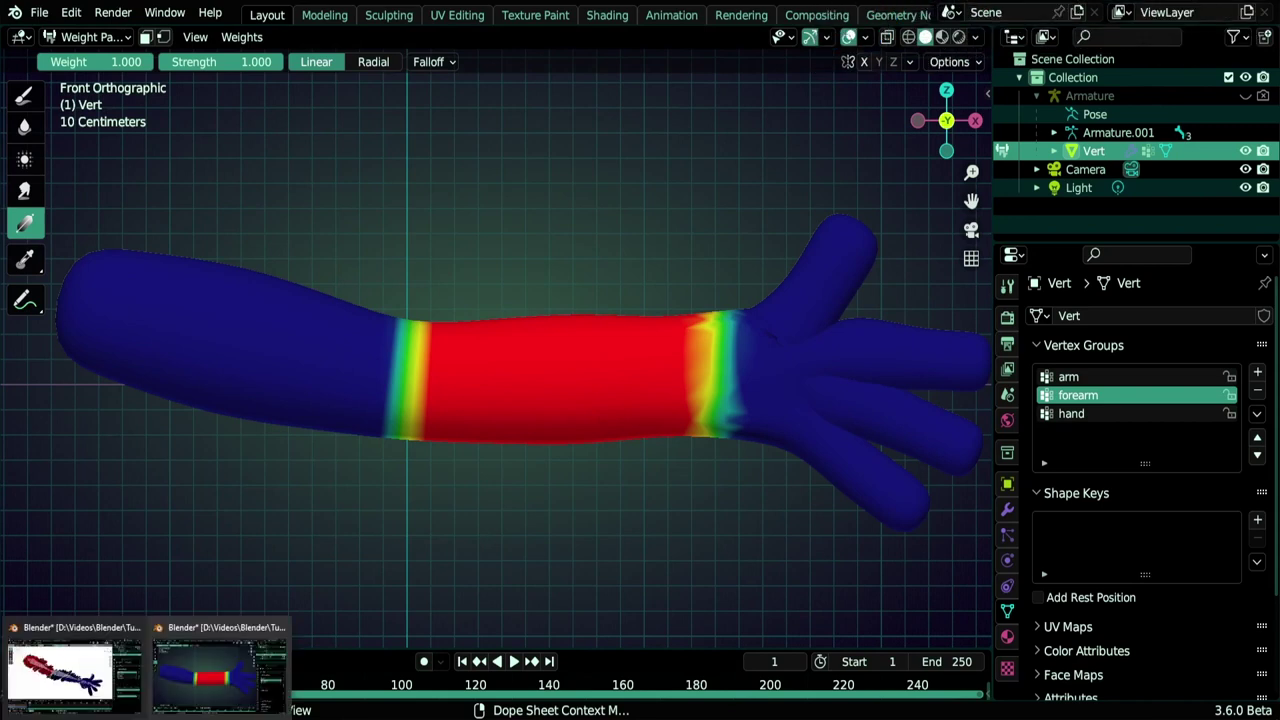
Return to the Grease Pencil arm window, showing the 'whatever' group's upper-arm weights
{"action": "left_click", "coordinate": [75, 670]}
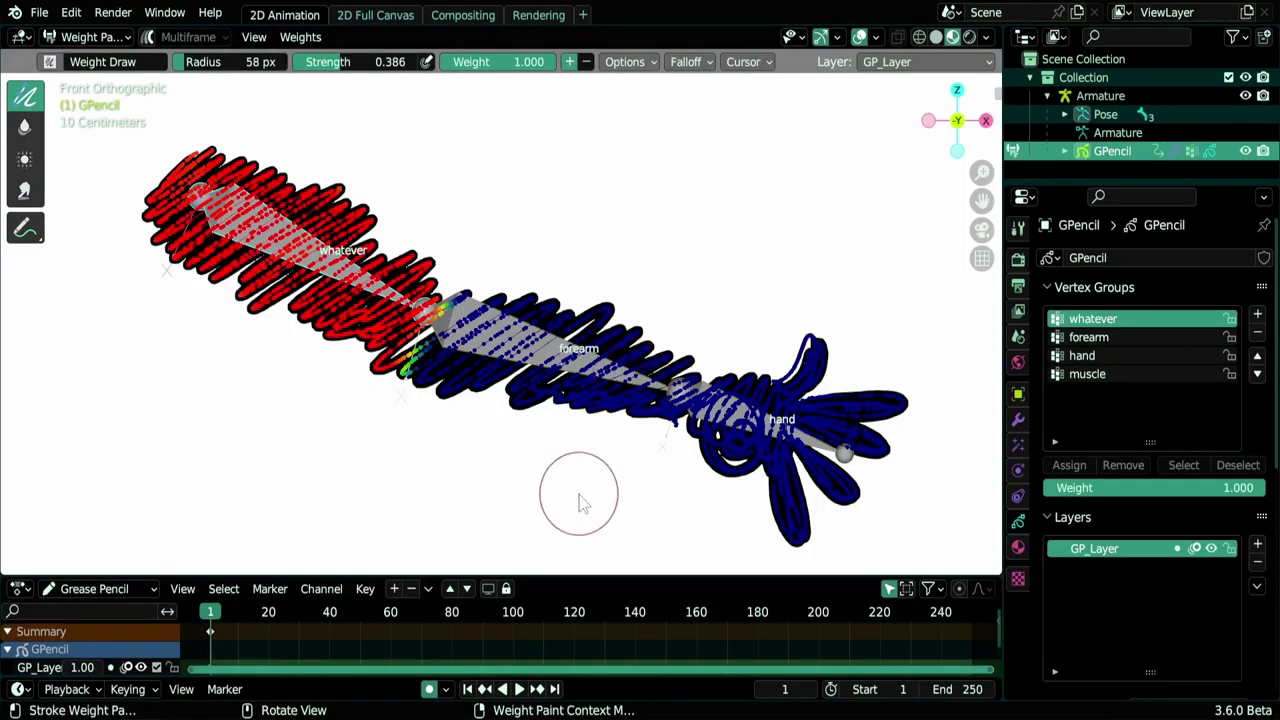